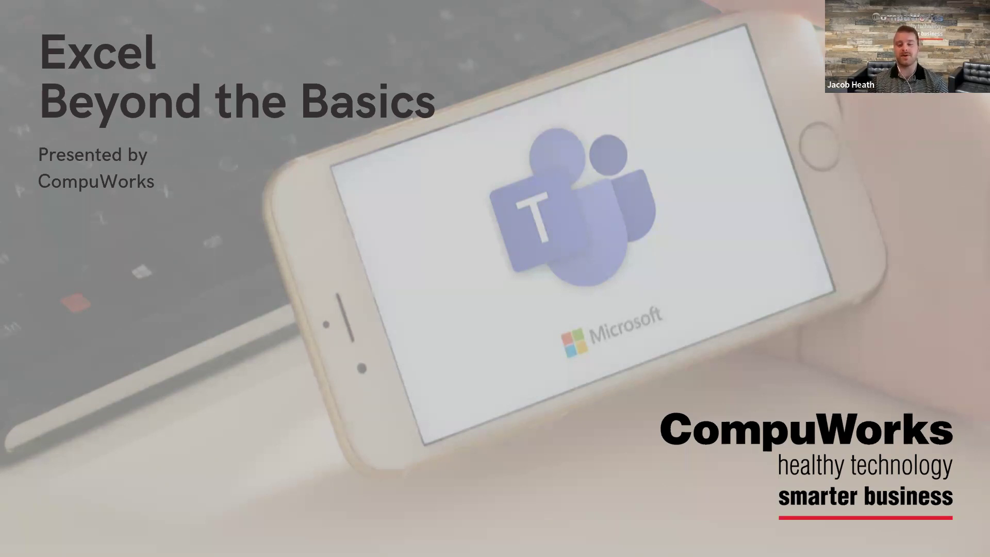
# Advance the slideshow past the presenter introduction to the Upcoming Training slide
pyautogui.press('Right')
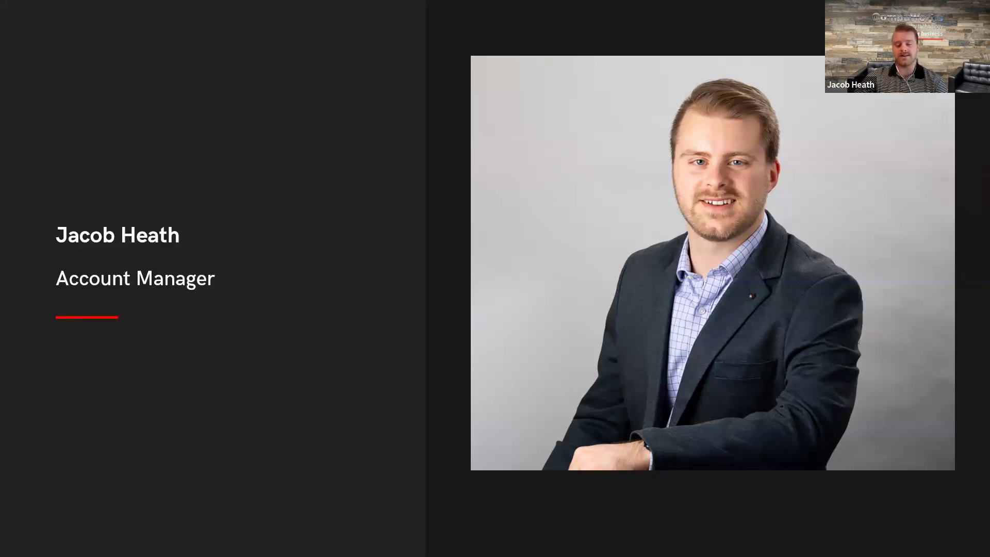
pyautogui.press('Right')
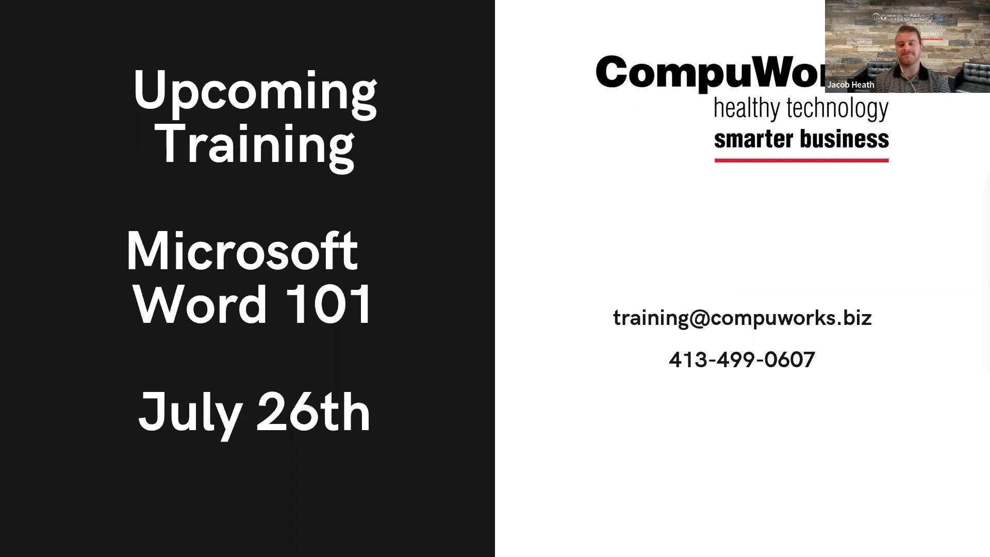
# Advance the slideshow to the presenter's Founding Partner bio slide
pyautogui.press('Right')
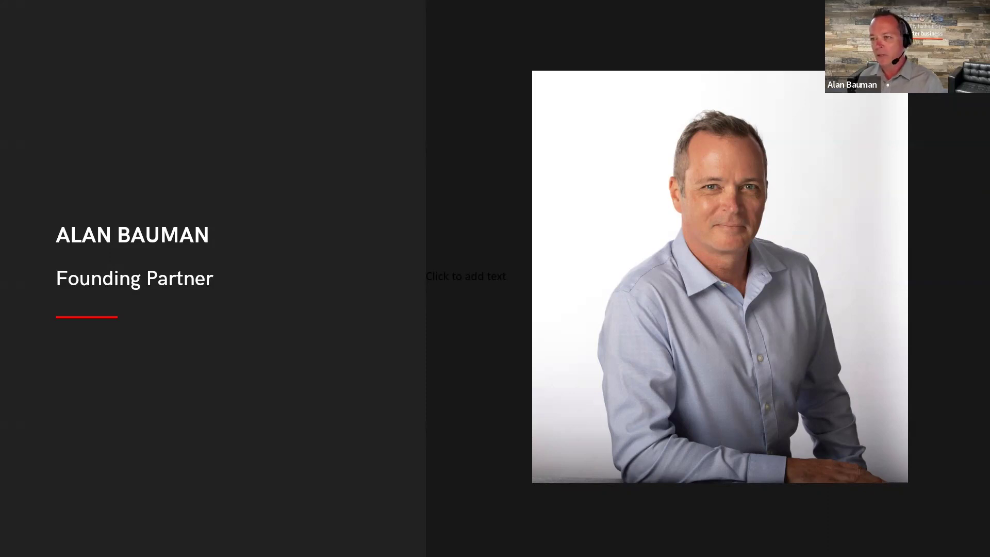
# Advance the slideshow to the Instructor introduction slide
pyautogui.press('Right')
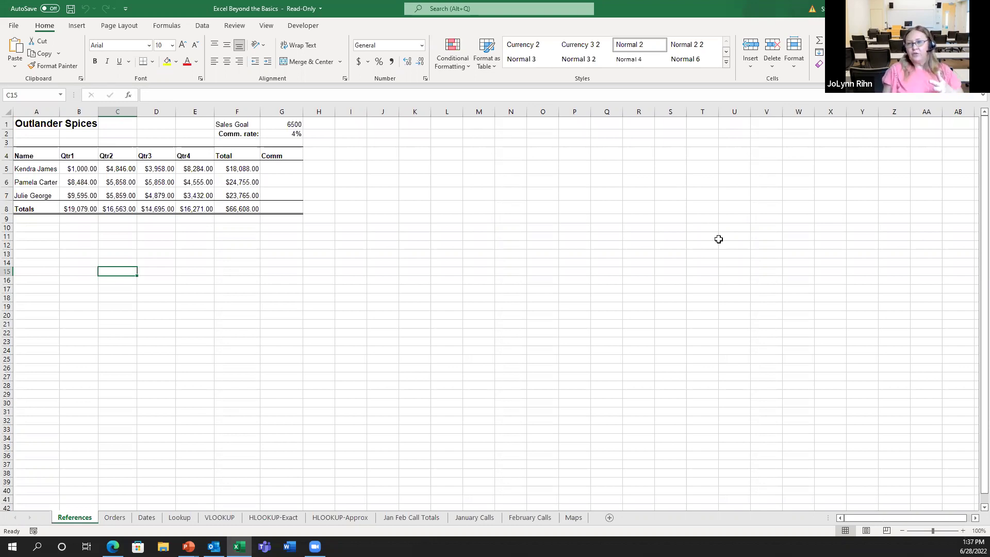
# Select cell G2 holding the 4% commission rate on the References sheet
pyautogui.click(278, 134)
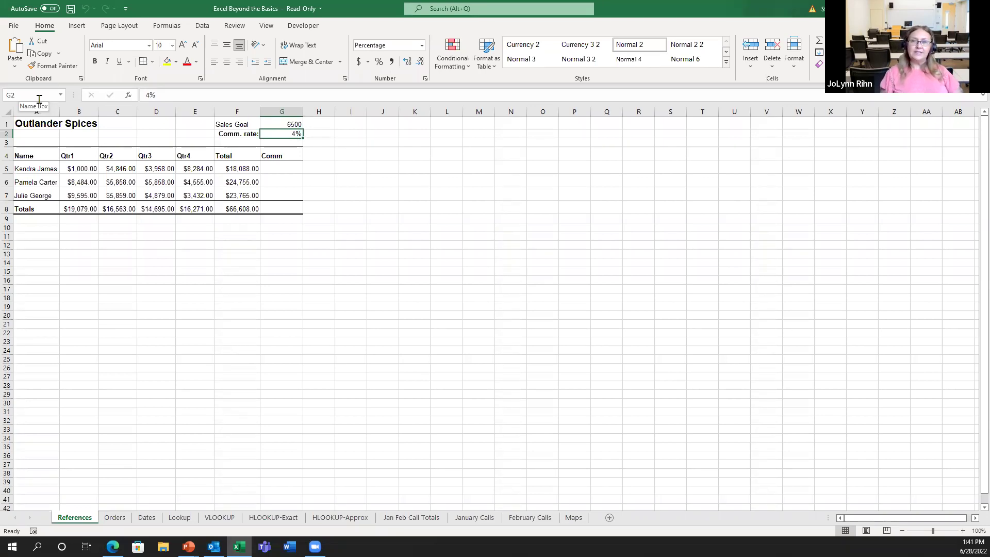
# Name cell G2 'CommissionRate' using the Name Box
pyautogui.click(39, 97)
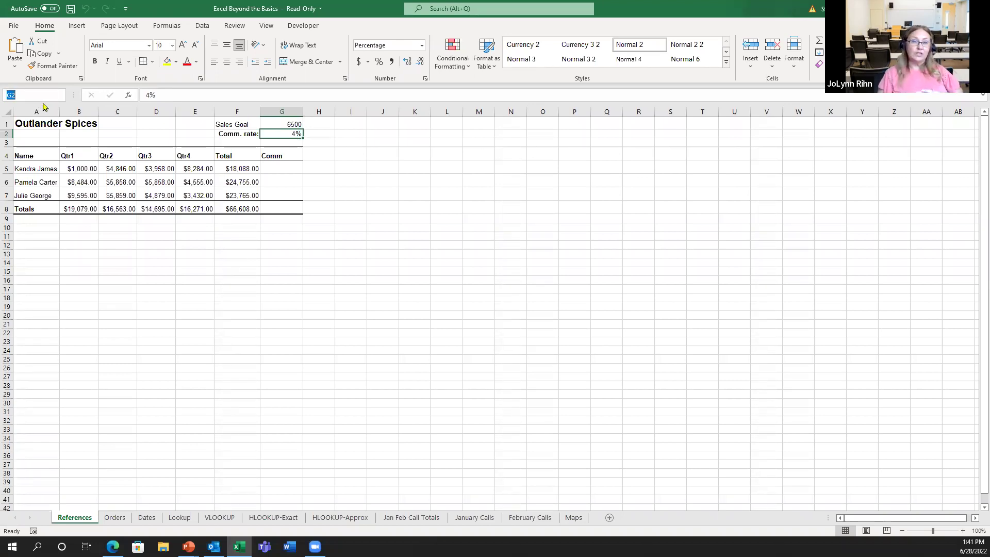
pyautogui.write('Co')
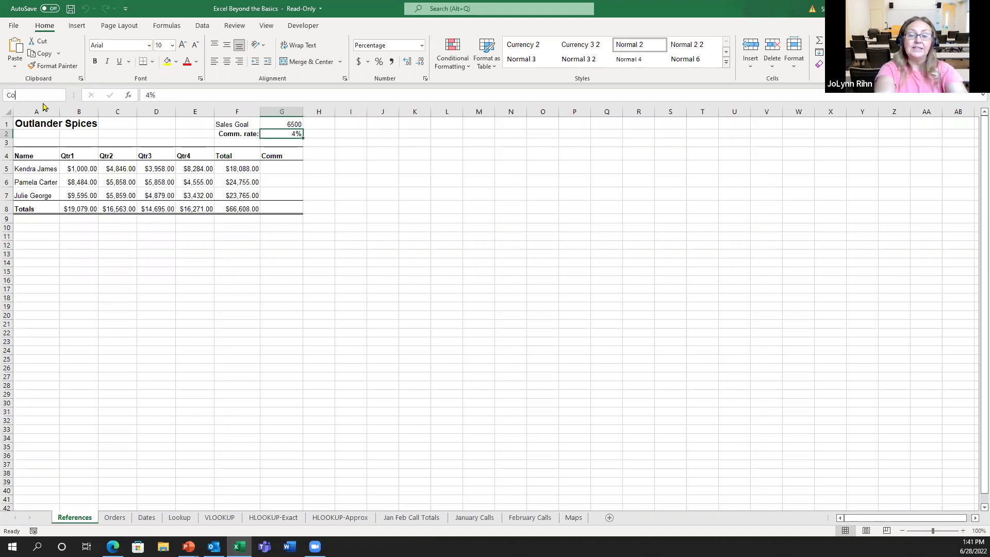
pyautogui.write('mmissionRate')
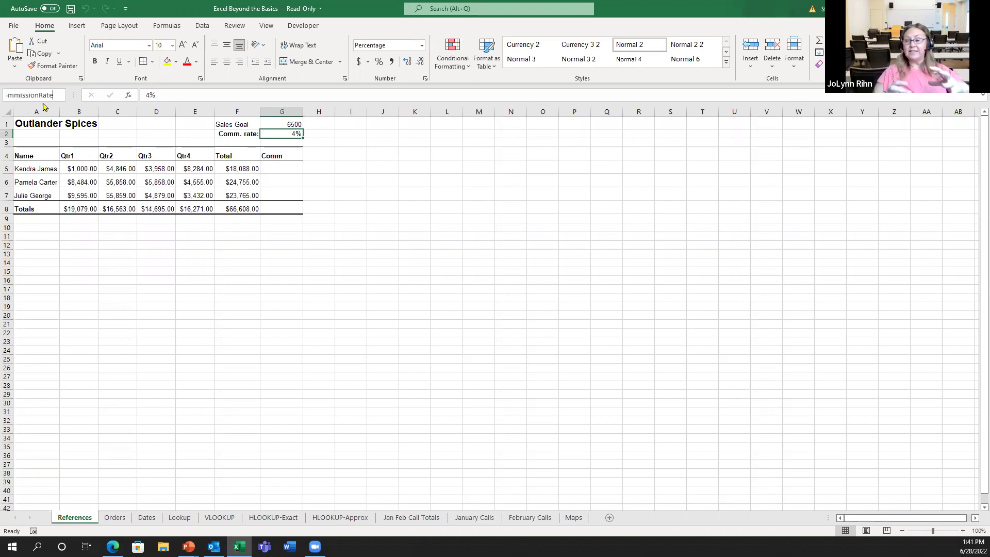
pyautogui.press('Return')
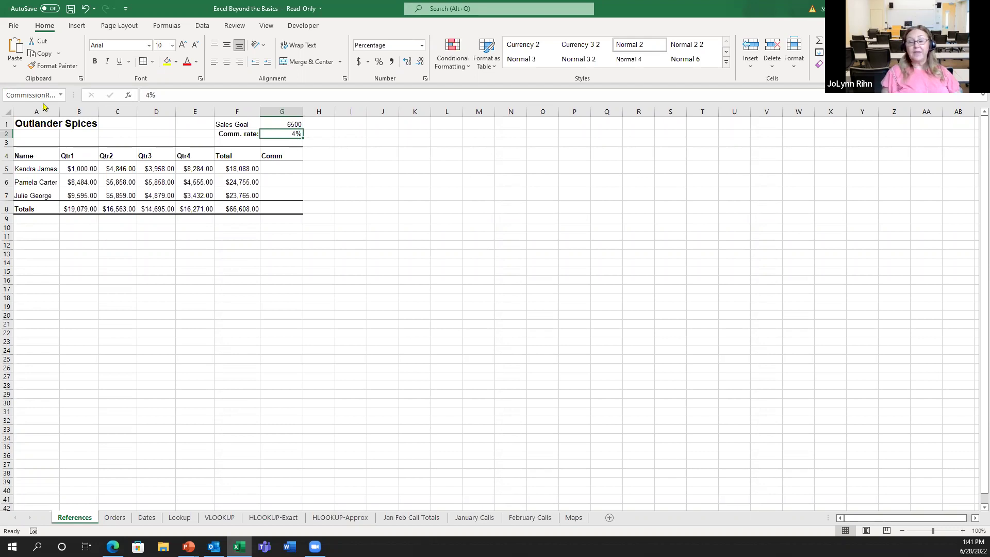
# Enter =F5*CommissionRate in G5, giving a $723.52 commission
pyautogui.click(289, 173)
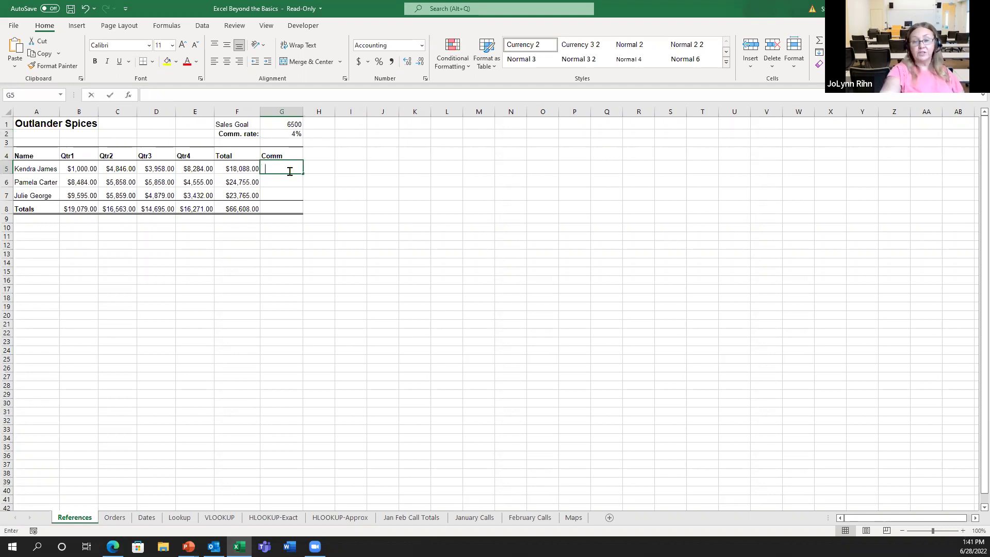
pyautogui.write('=')
pyautogui.click(231, 168)
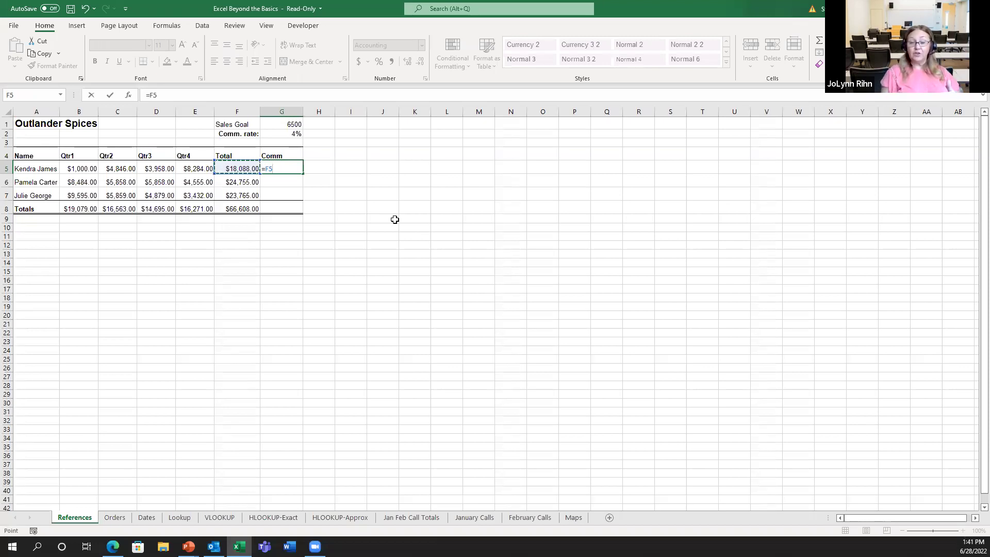
pyautogui.write('*')
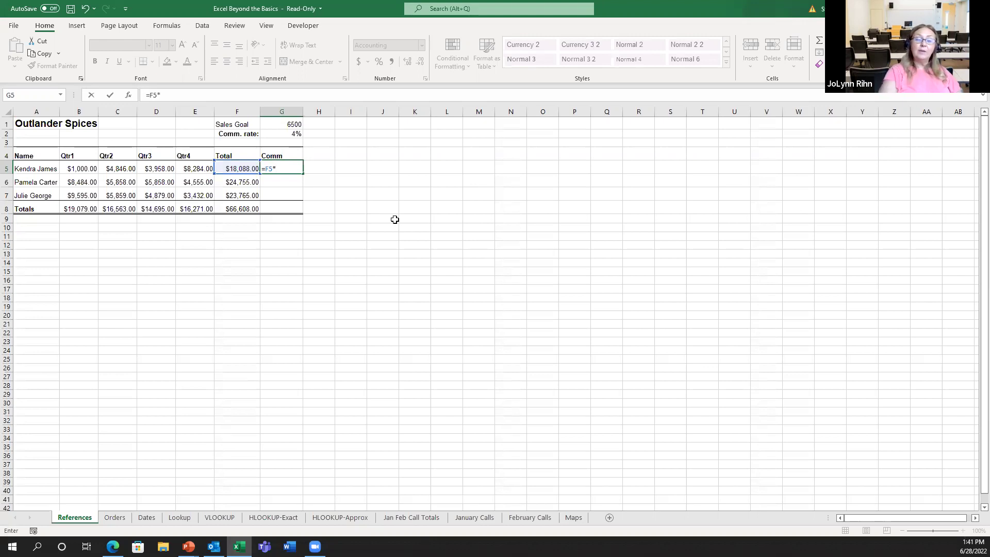
pyautogui.write('co')
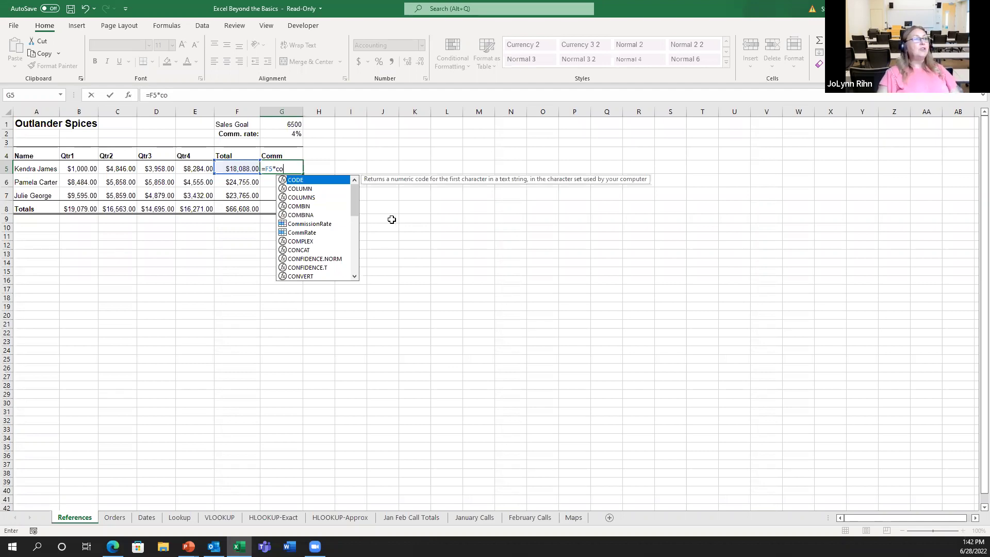
pyautogui.doubleClick(314, 225)
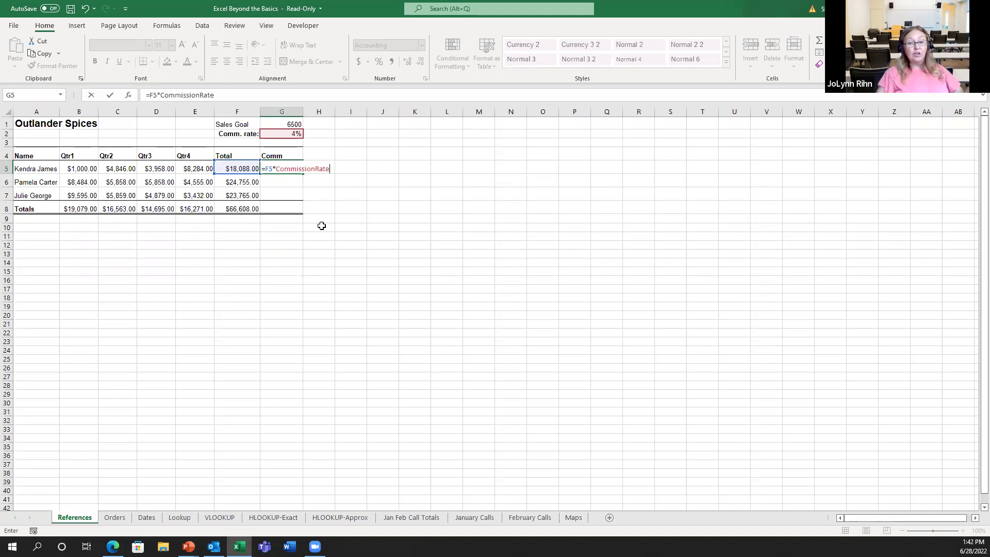
pyautogui.hotkey('ctrl', 'Return')
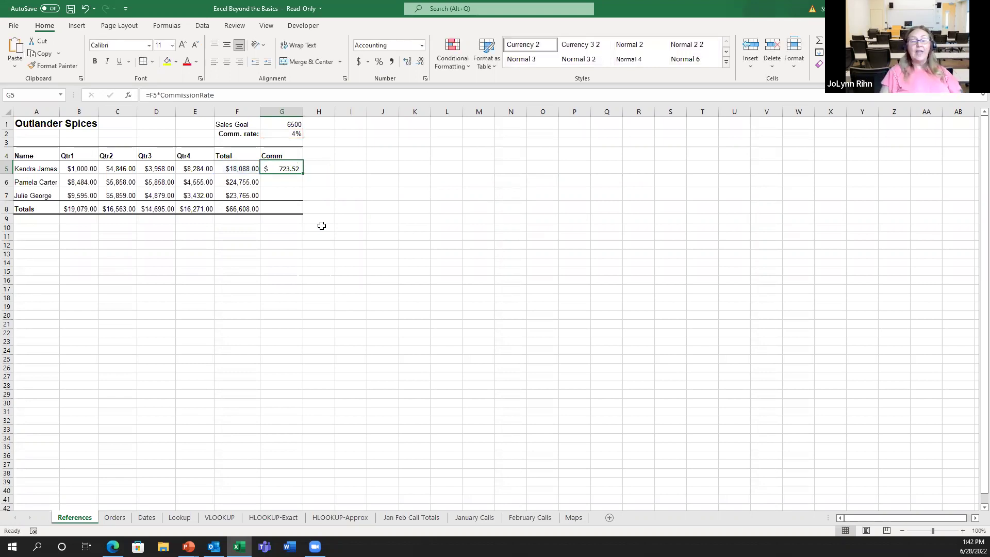
# Fill the G5 commission formula down to G7 and verify the copy in G7
pyautogui.moveTo(303, 173); pyautogui.dragTo(305, 197)
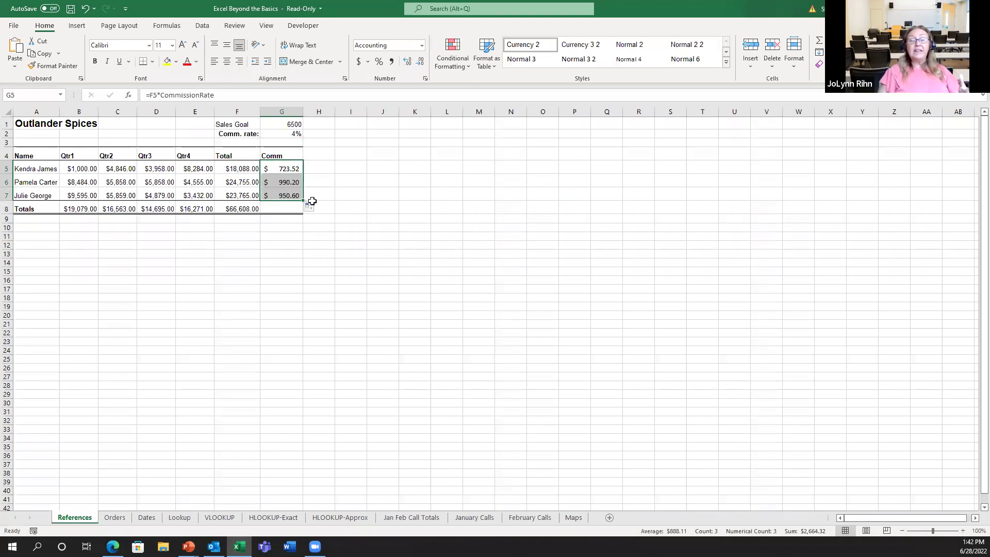
pyautogui.click(285, 192)
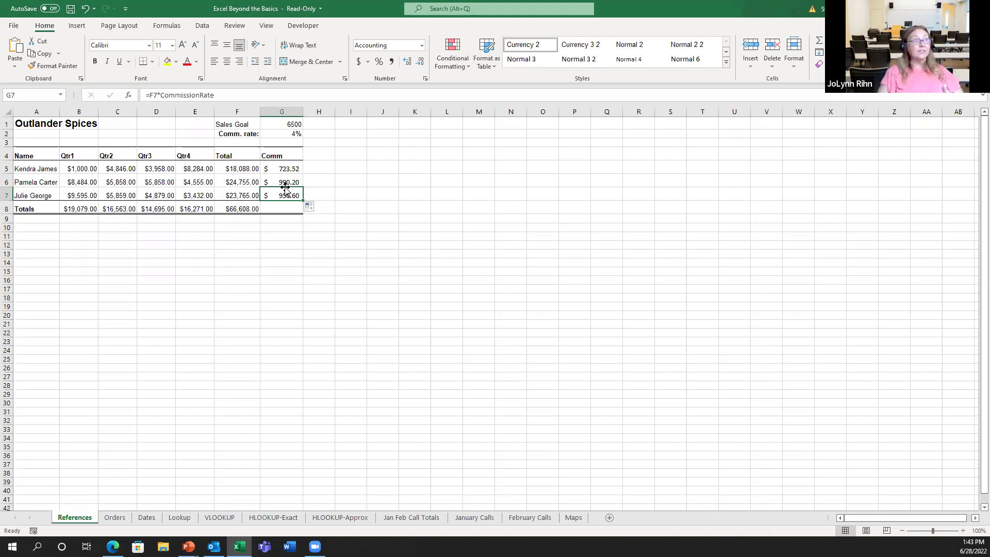
pyautogui.click(293, 133)
# Set the commission rate to 6%, then enter =D6*CommissionRate in H2, returning 3600
pyautogui.write('6')
pyautogui.press('Return')
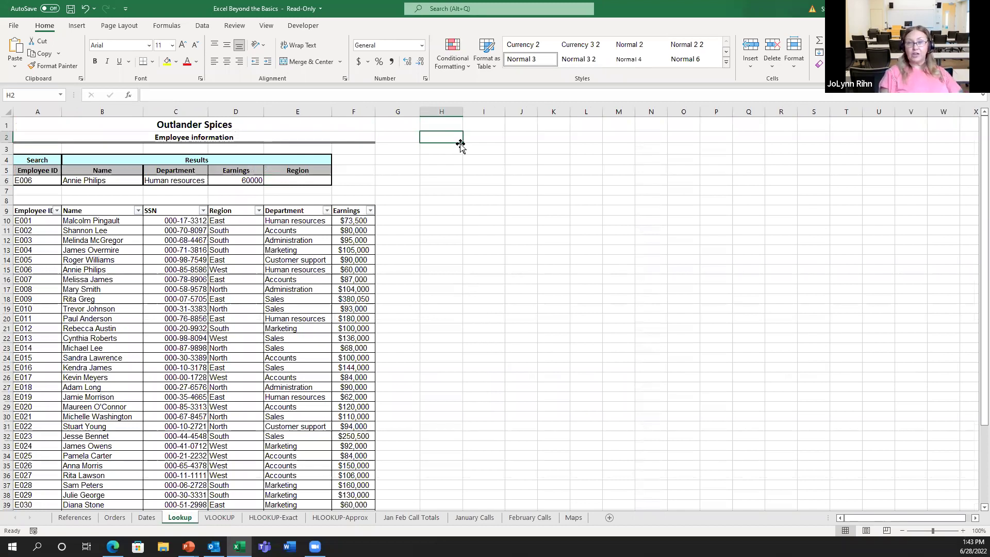
pyautogui.write('=')
pyautogui.click(252, 180)
pyautogui.write('/')
pyautogui.press('BackSpace')
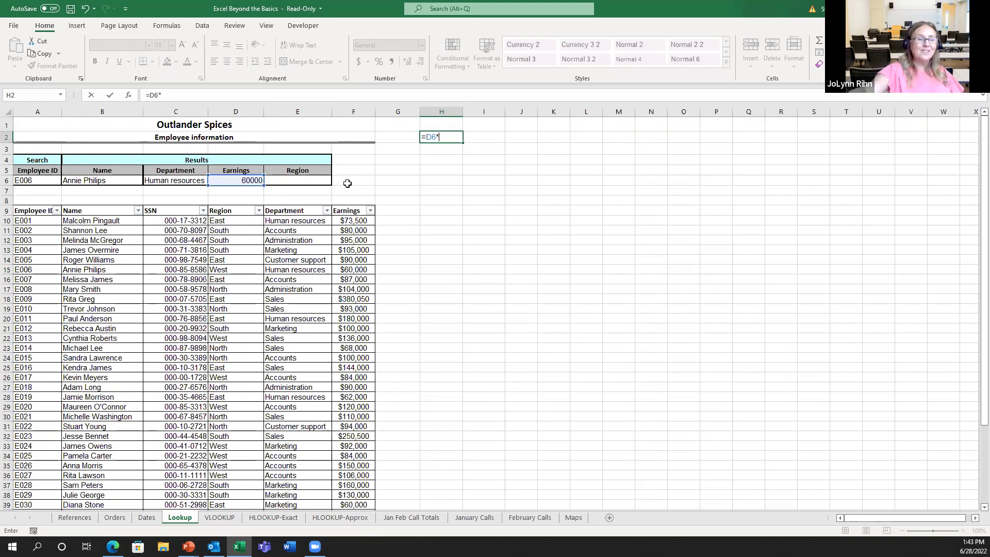
pyautogui.write('*co')
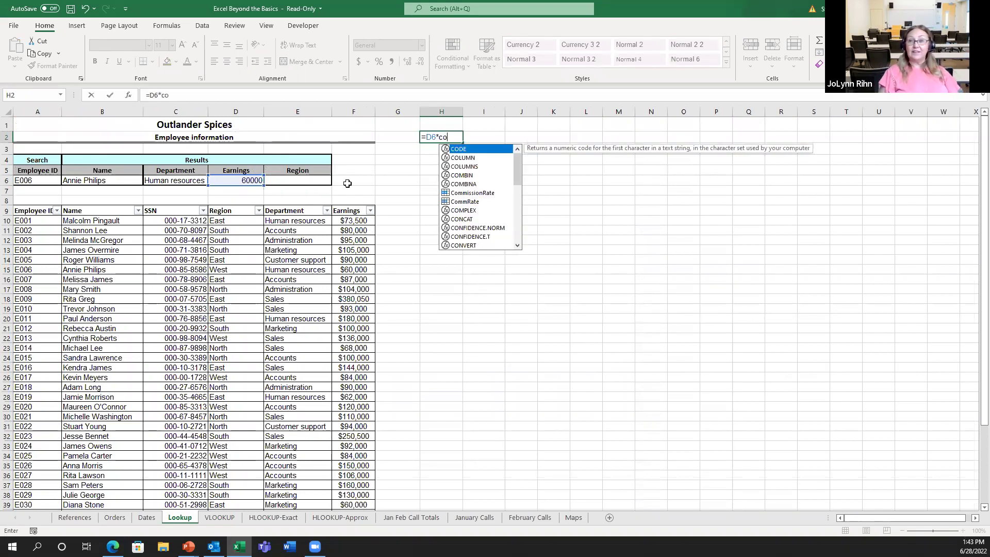
pyautogui.doubleClick(482, 192)
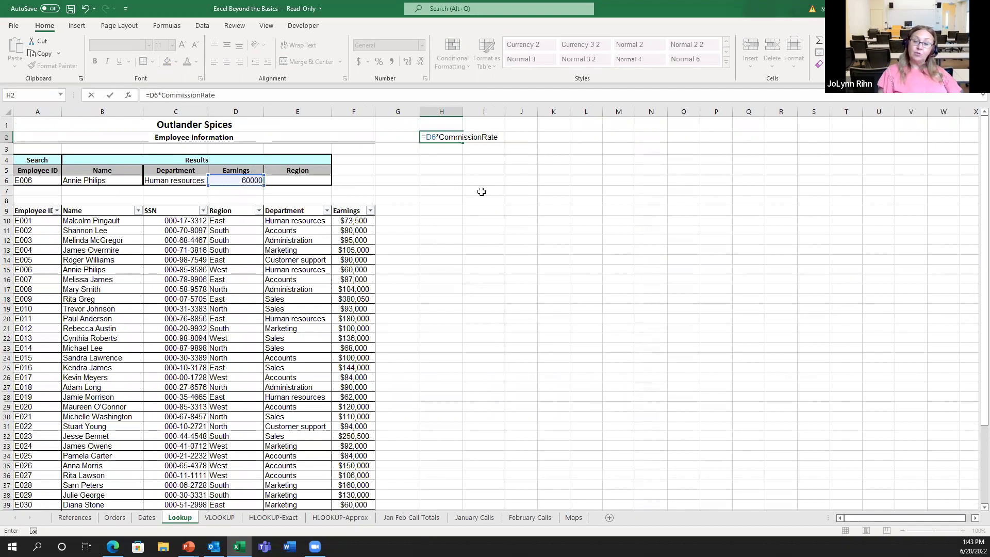
pyautogui.hotkey('ctrl', 'Return')
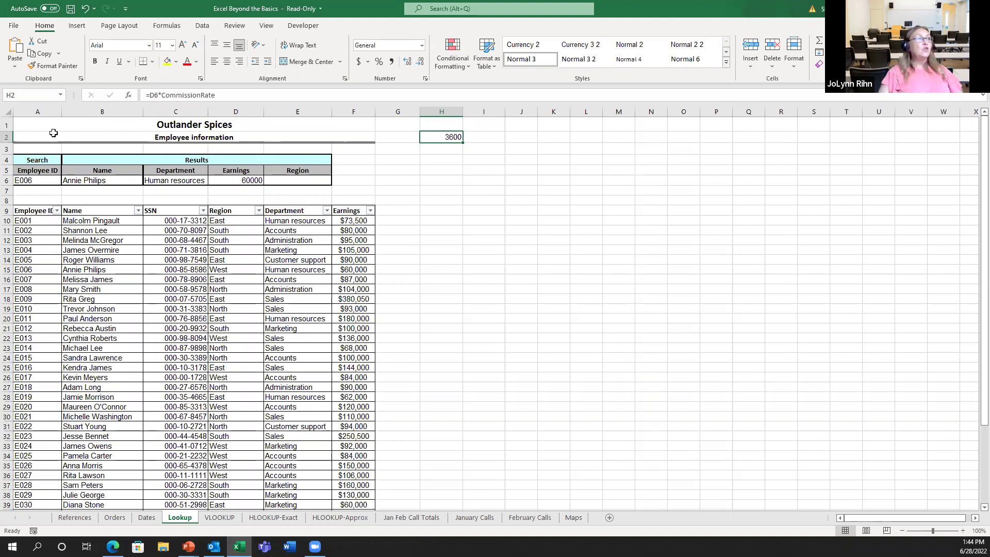
# Jump to the Discount_table named range from the Name Box list
pyautogui.click(60, 96)
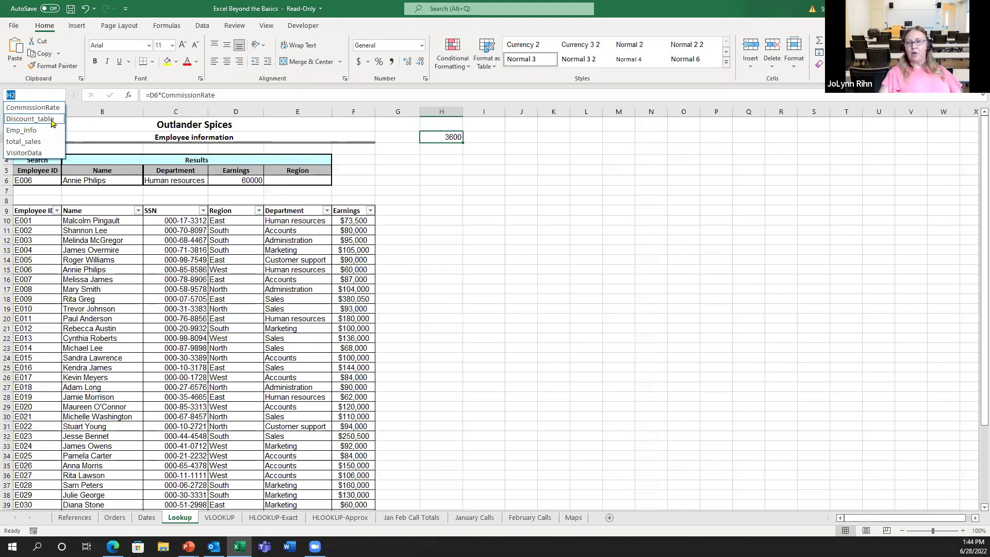
pyautogui.click(52, 121)
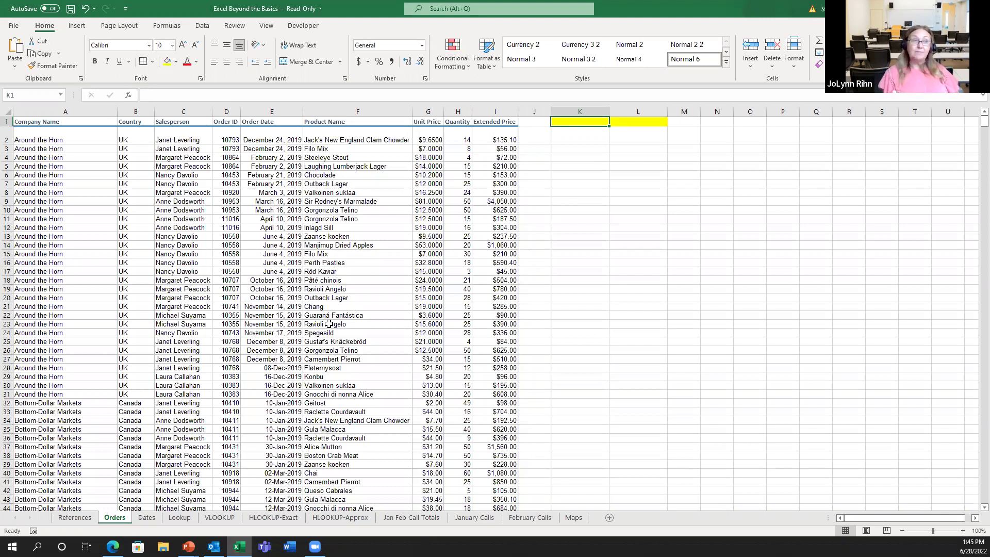
# Select I2 through I1465 and name the range 'ExtendedPrice'
pyautogui.click(496, 137)
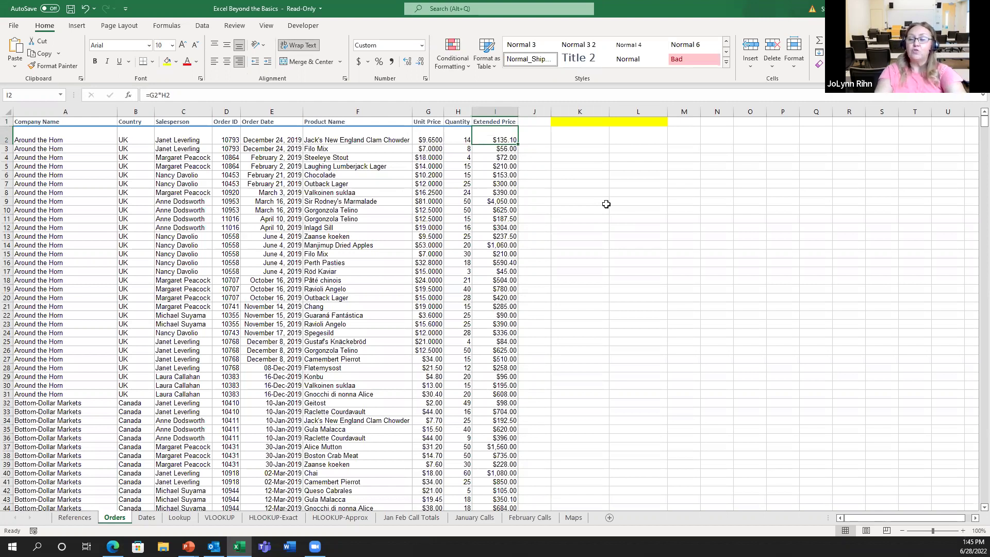
pyautogui.hotkey('ctrl', 'shift', 'Down')
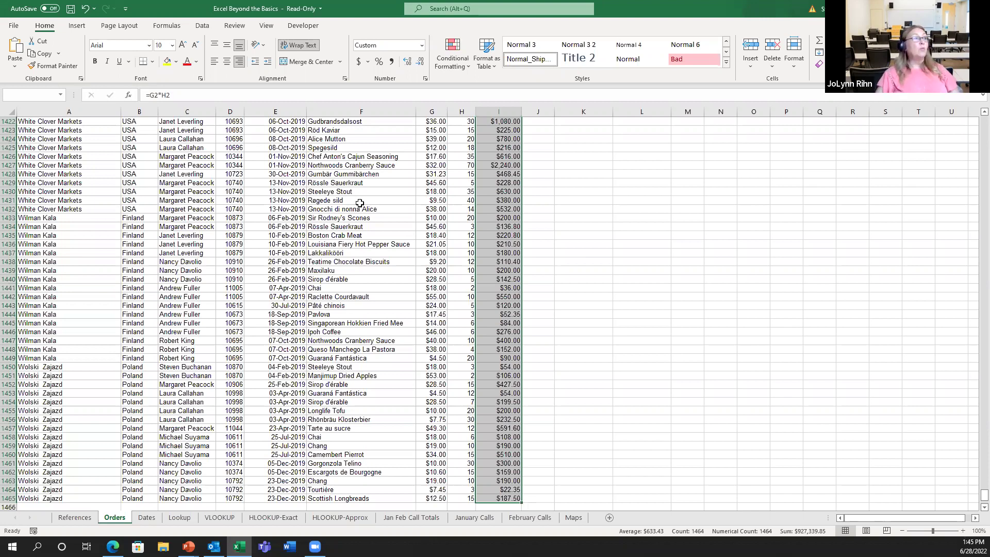
pyautogui.press('Escape')
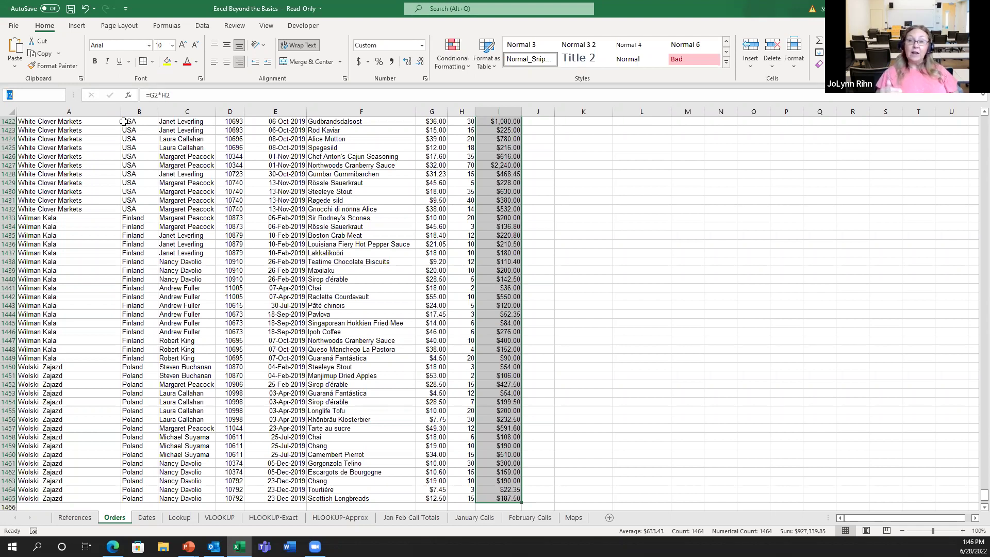
pyautogui.write('Extende')
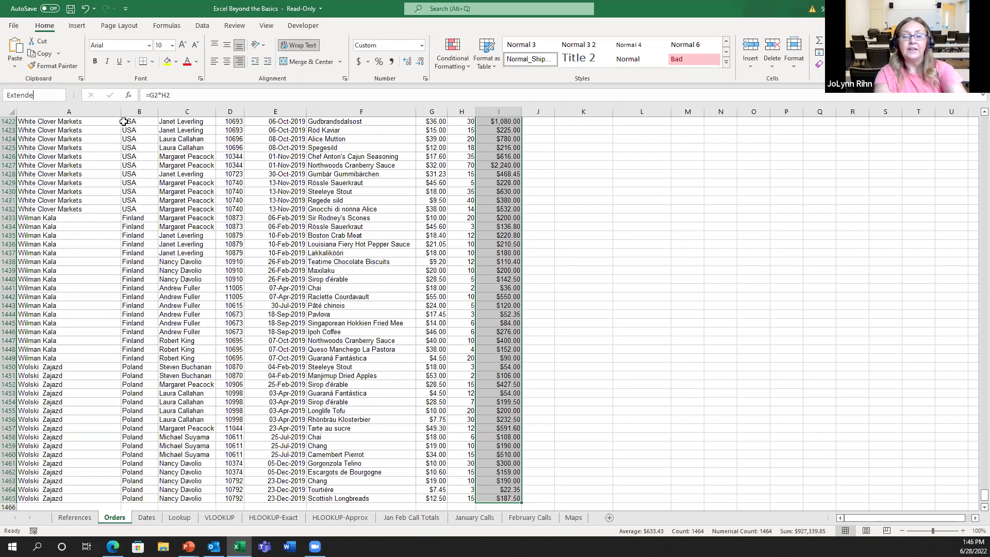
pyautogui.write('dPrice')
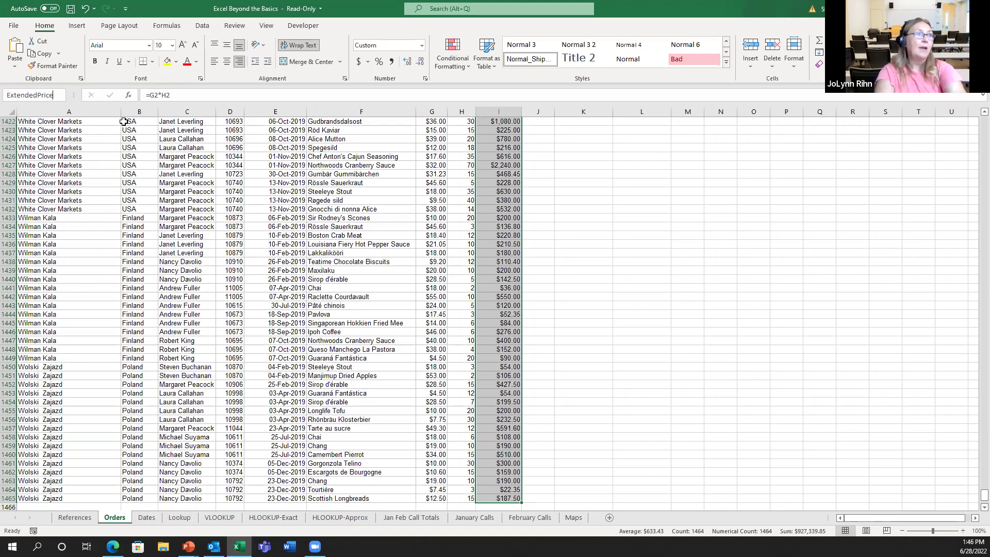
pyautogui.press('Return')
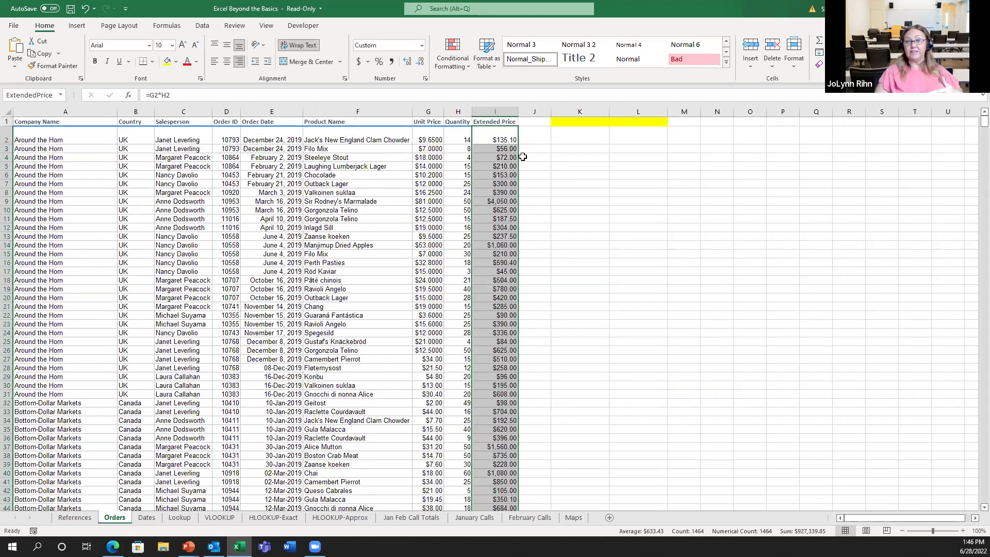
# Enter =SUM(ExtendedPrice) in K1 with AutoSum, giving a total of 927339.85
pyautogui.click(580, 122)
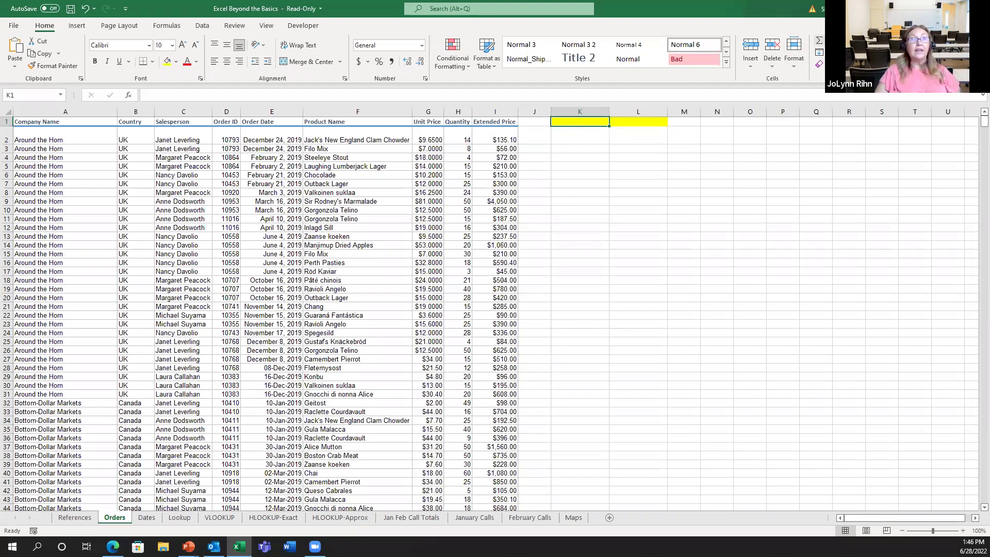
pyautogui.click(819, 39)
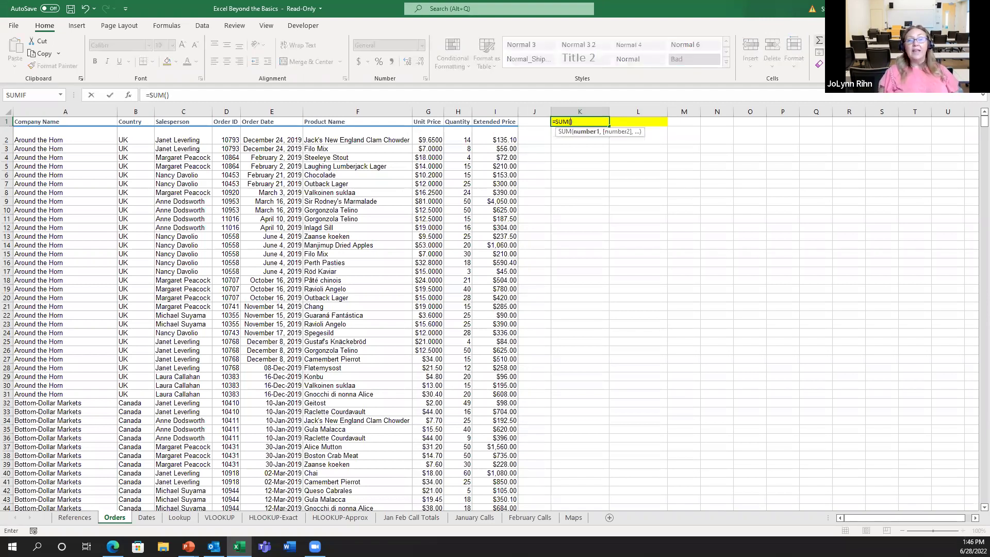
pyautogui.write('ex')
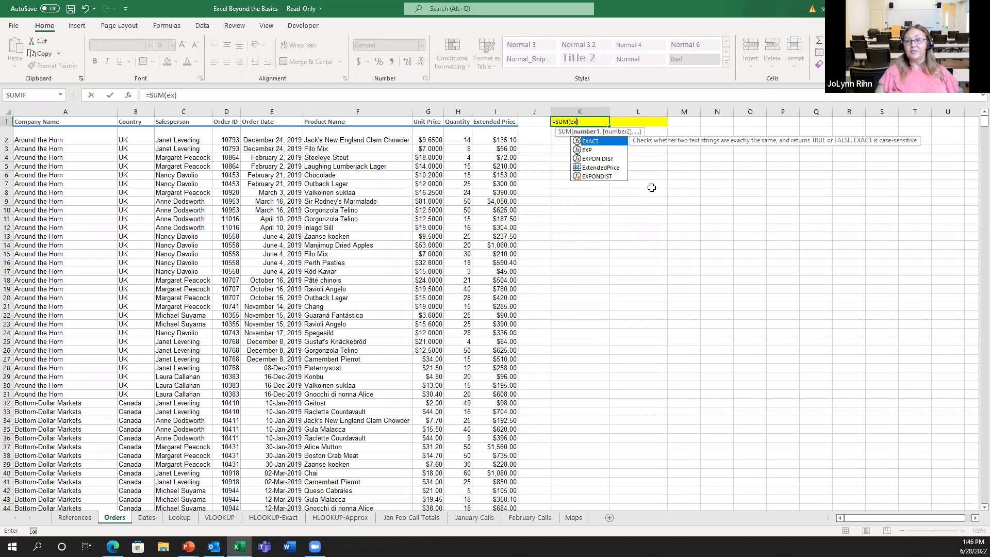
pyautogui.doubleClick(602, 167)
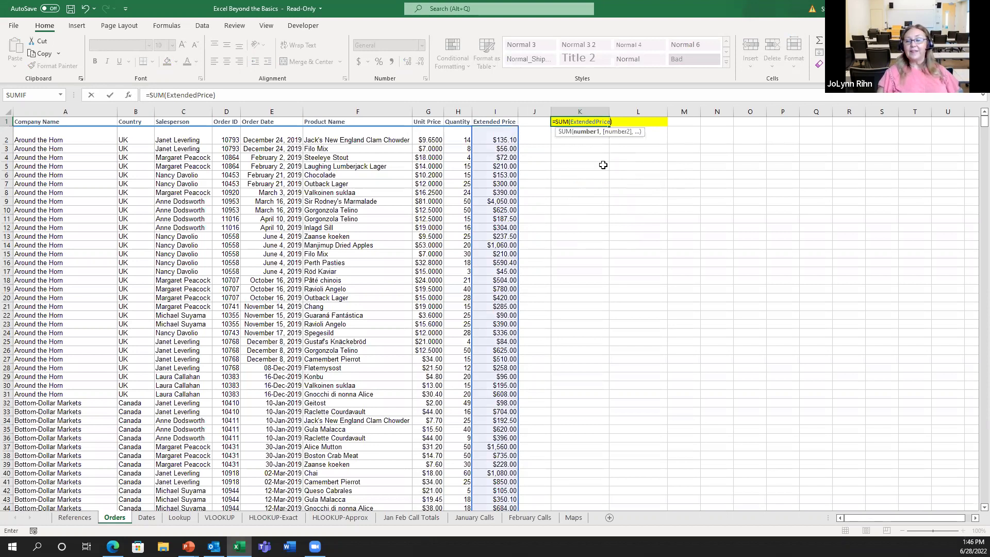
pyautogui.hotkey('ctrl', 'Return')
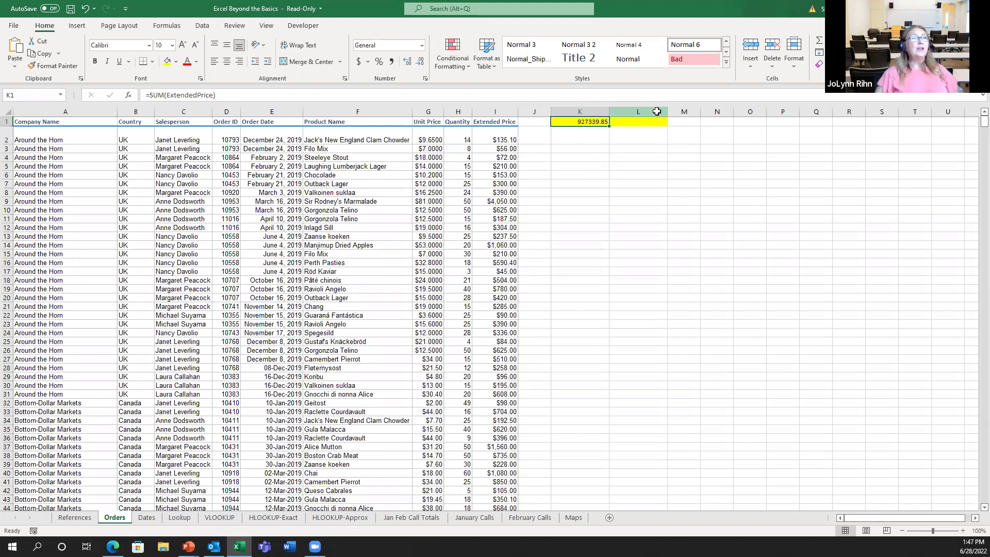
# Select L1 and bring up the Formulas ribbon's worksheet function categories
pyautogui.click(658, 126)
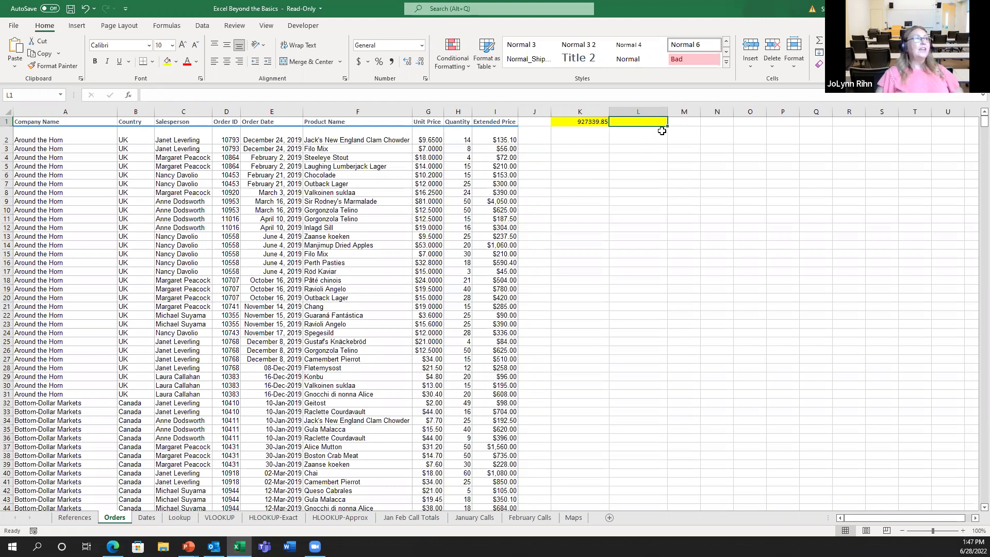
pyautogui.click(169, 27)
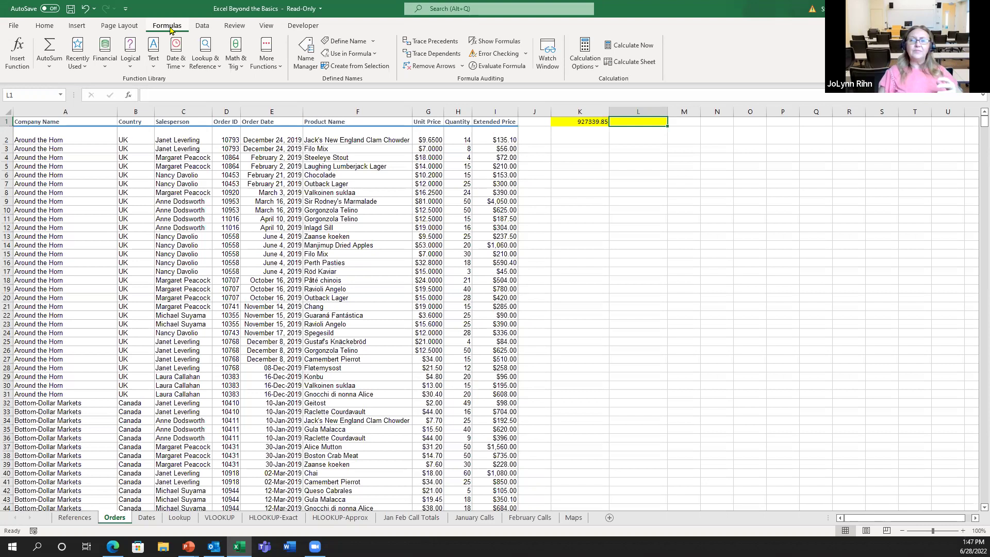
pyautogui.click(176, 57)
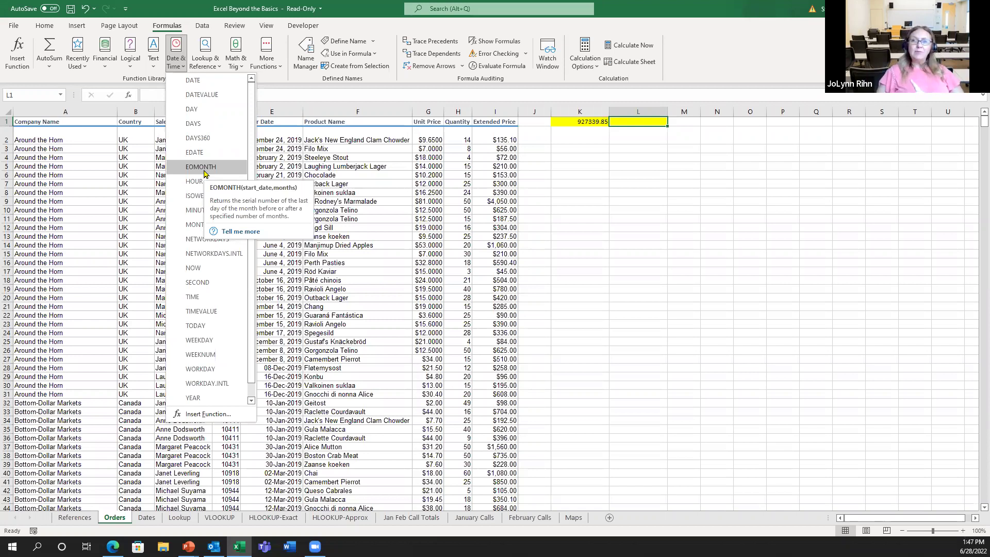
pyautogui.click(653, 120)
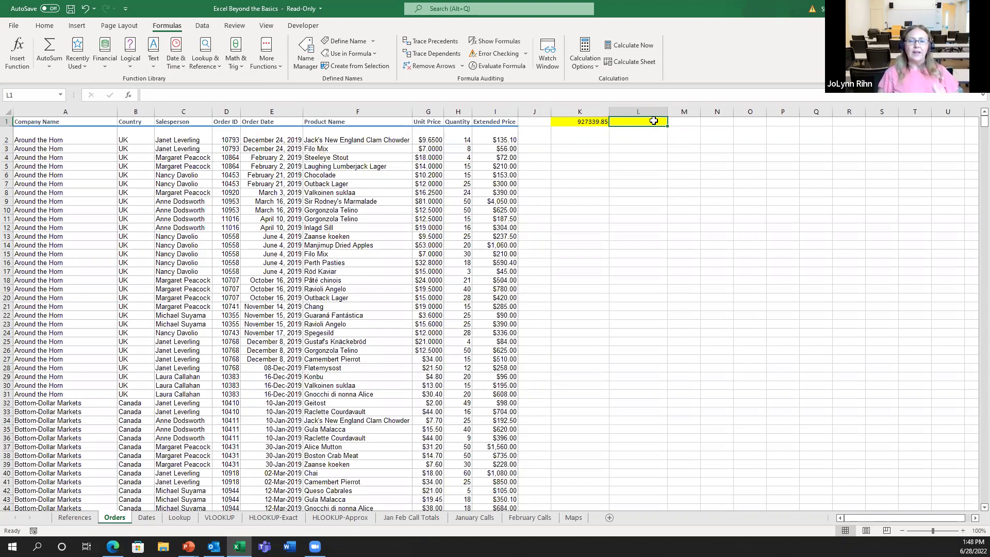
# Enter =SUBTOTAL(9,ExtendedPrice) in L1, matching the 927339.85 total
pyautogui.write('=su')
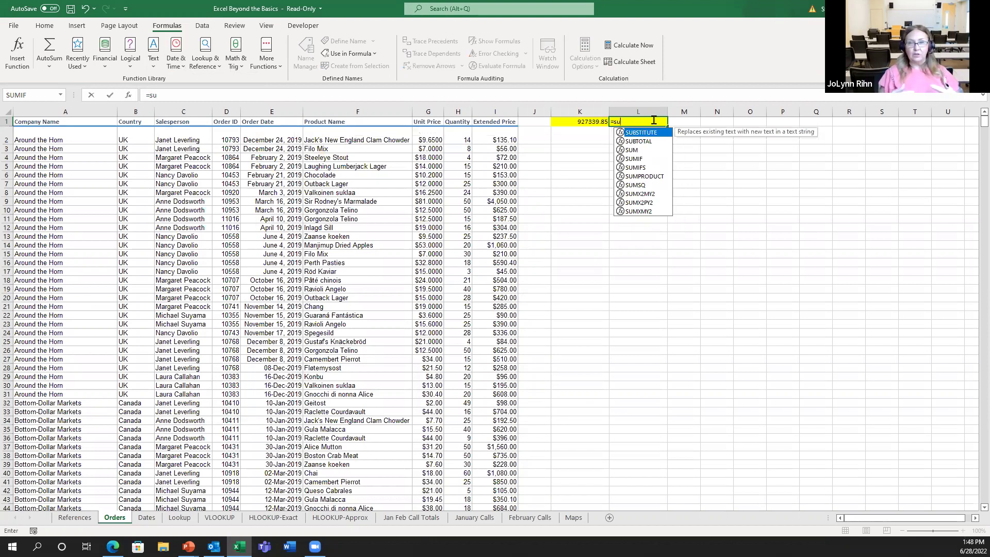
pyautogui.doubleClick(637, 142)
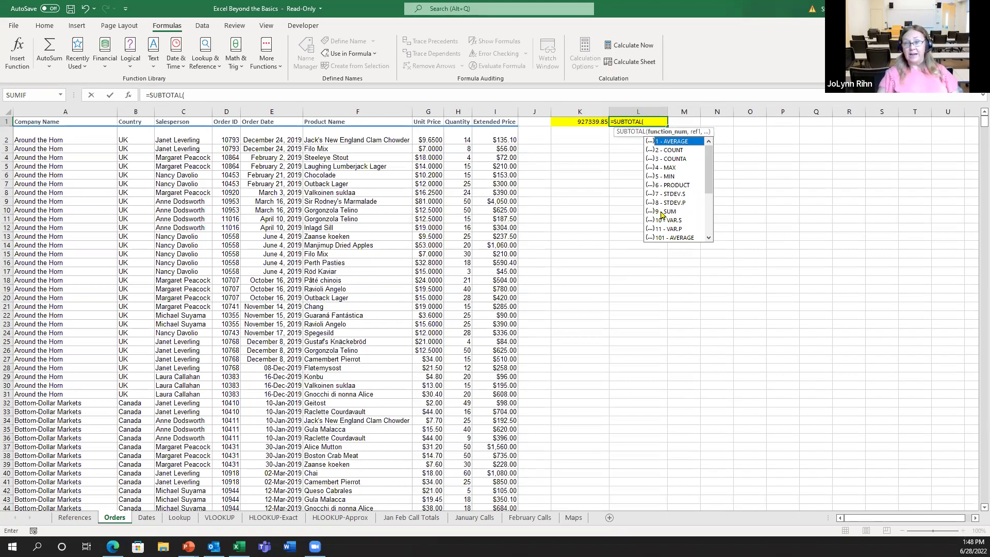
pyautogui.doubleClick(662, 212)
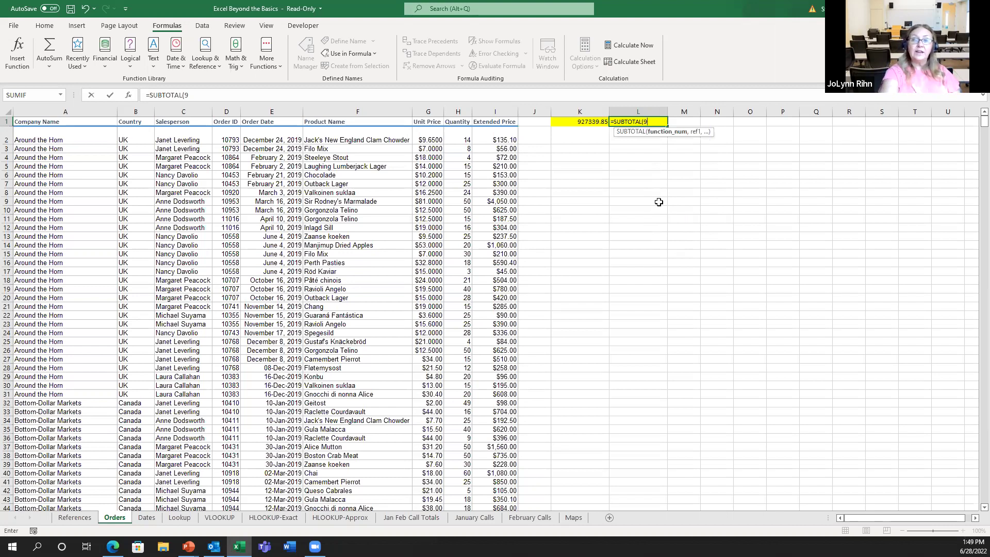
pyautogui.write(',')
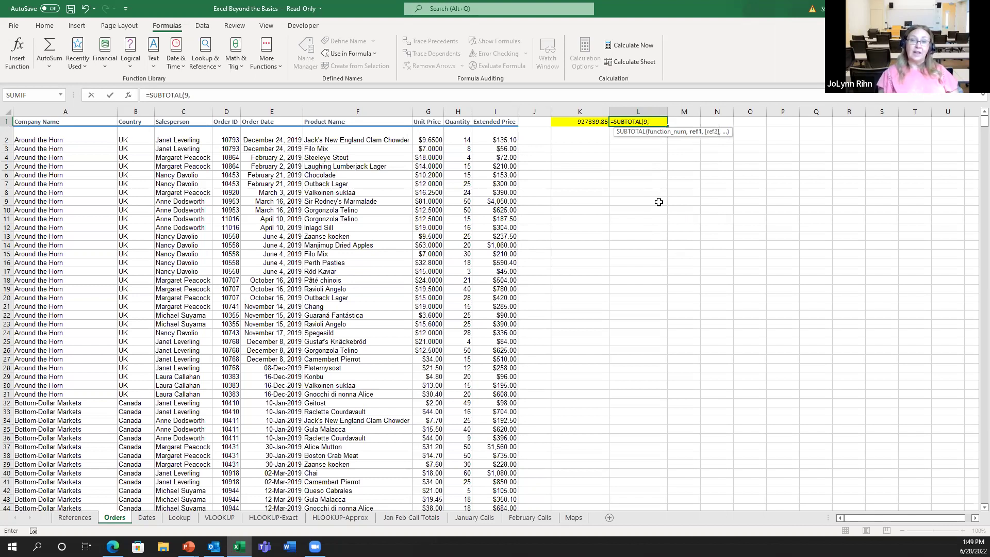
pyautogui.write('ex')
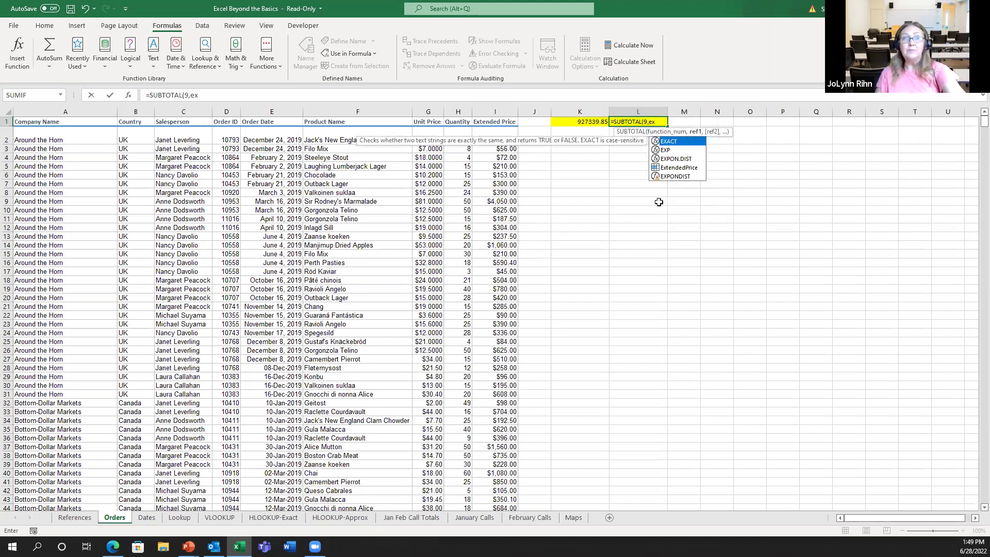
pyautogui.doubleClick(670, 169)
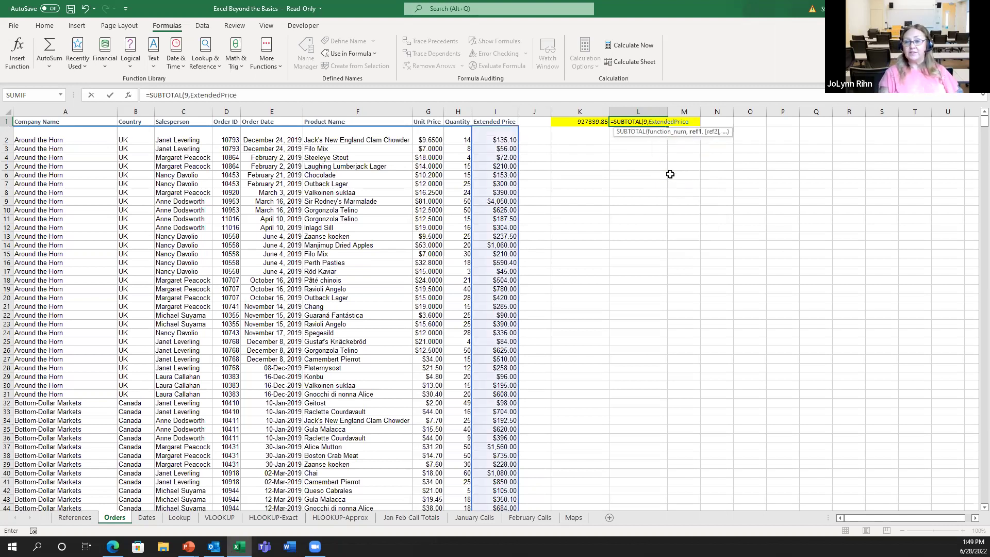
pyautogui.hotkey('ctrl', 'Return')
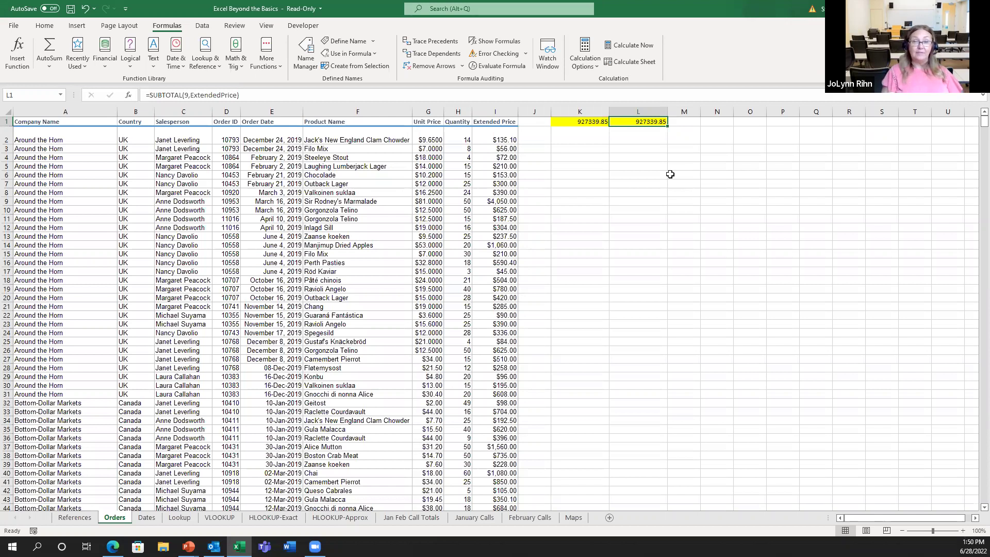
pyautogui.click(167, 168)
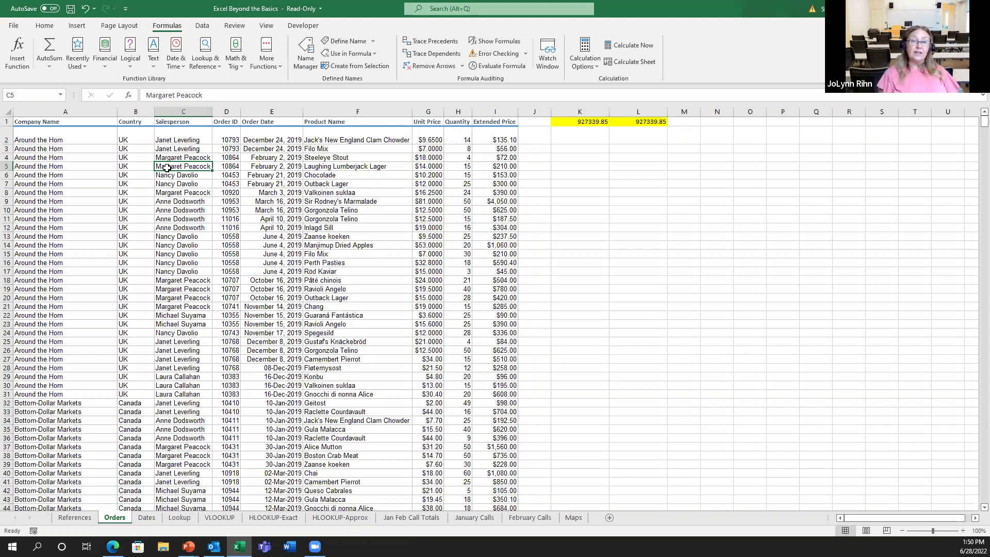
# Switch on Data > Filter so every Orders column heading gets a filter arrow
pyautogui.click(206, 28)
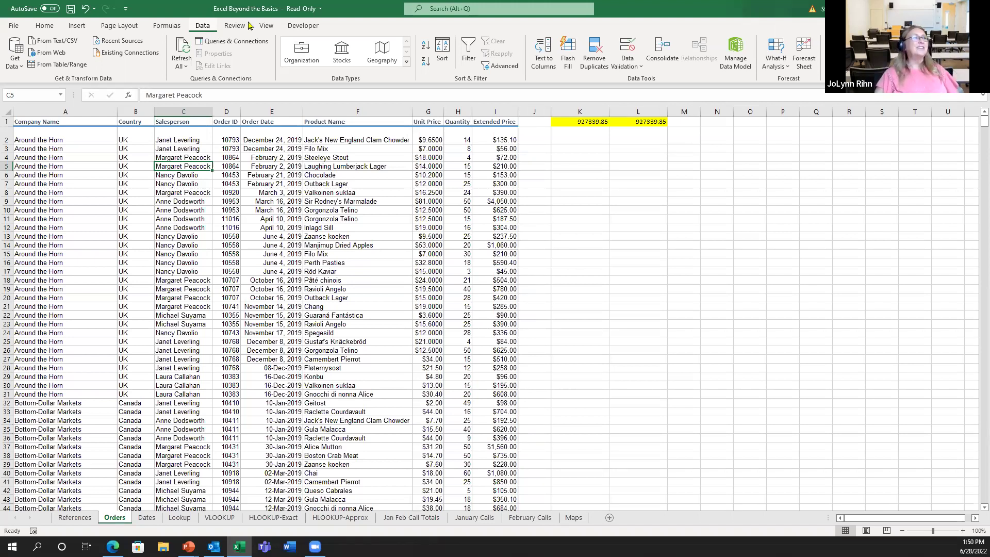
pyautogui.click(469, 61)
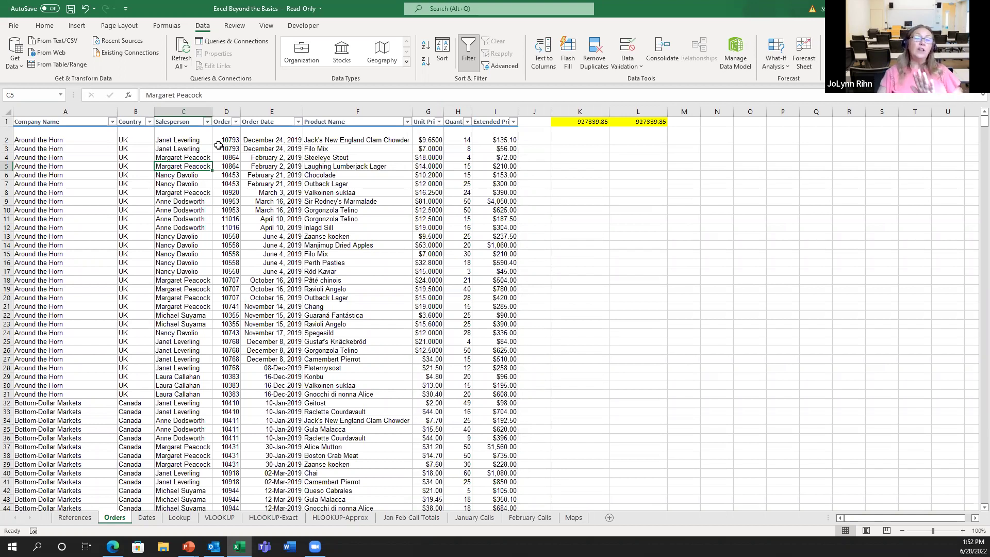
# Filter the Salesperson column to just two salespeople, showing 354 of 1464 records
pyautogui.click(206, 122)
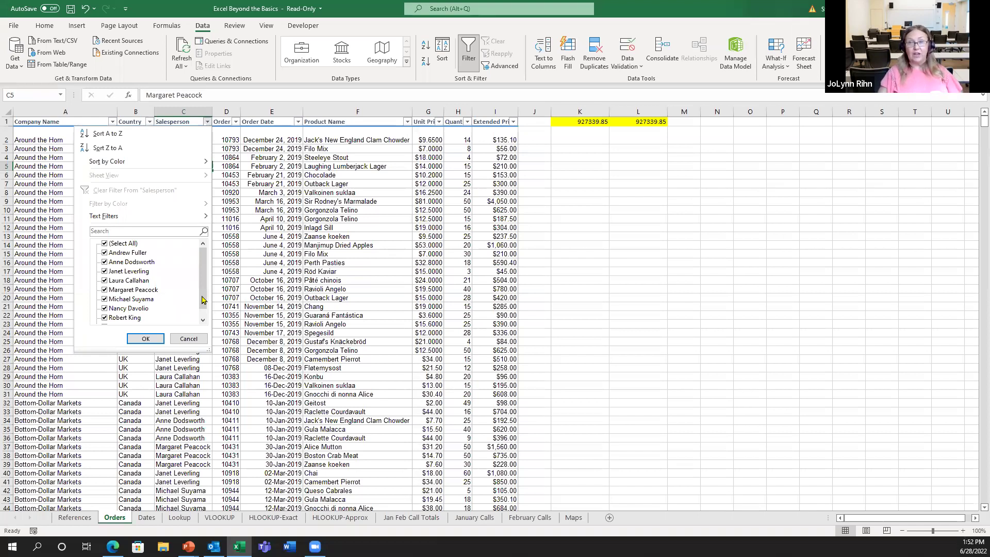
pyautogui.moveTo(203, 300)
pyautogui.mouseDown()
pyautogui.moveTo(203, 316)
pyautogui.moveTo(199, 303)
pyautogui.mouseUp()
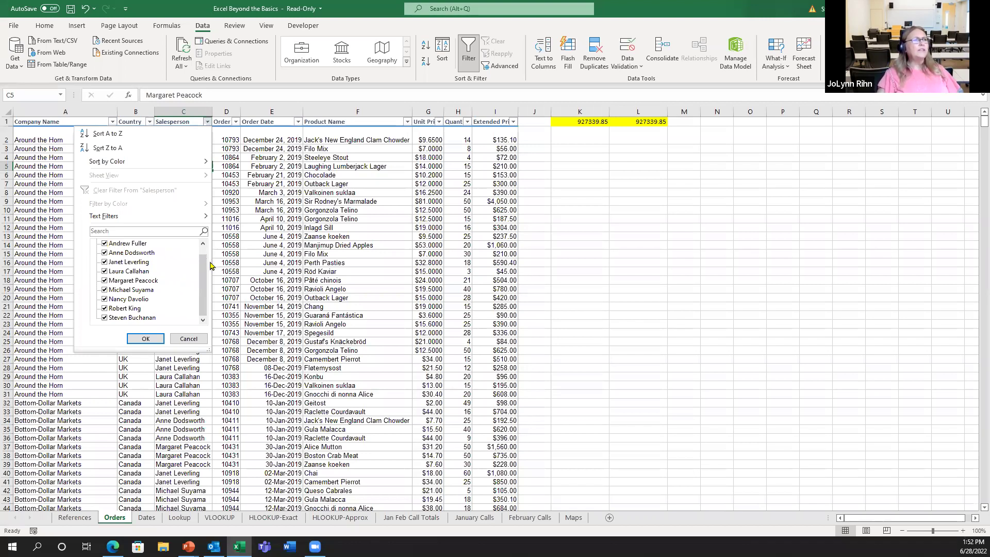
pyautogui.moveTo(203, 269); pyautogui.dragTo(181, 247)
pyautogui.click(106, 244)
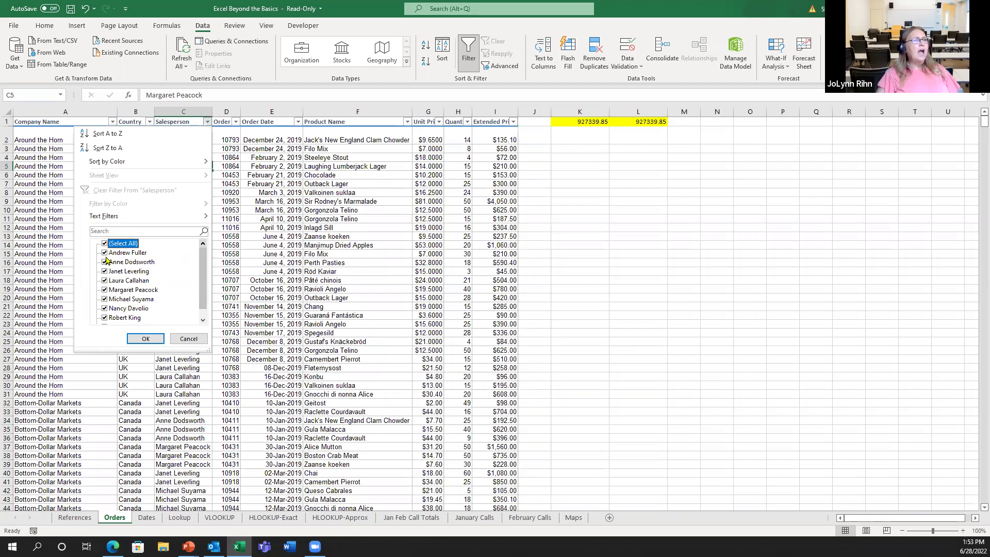
pyautogui.click(104, 244)
pyautogui.click(105, 253)
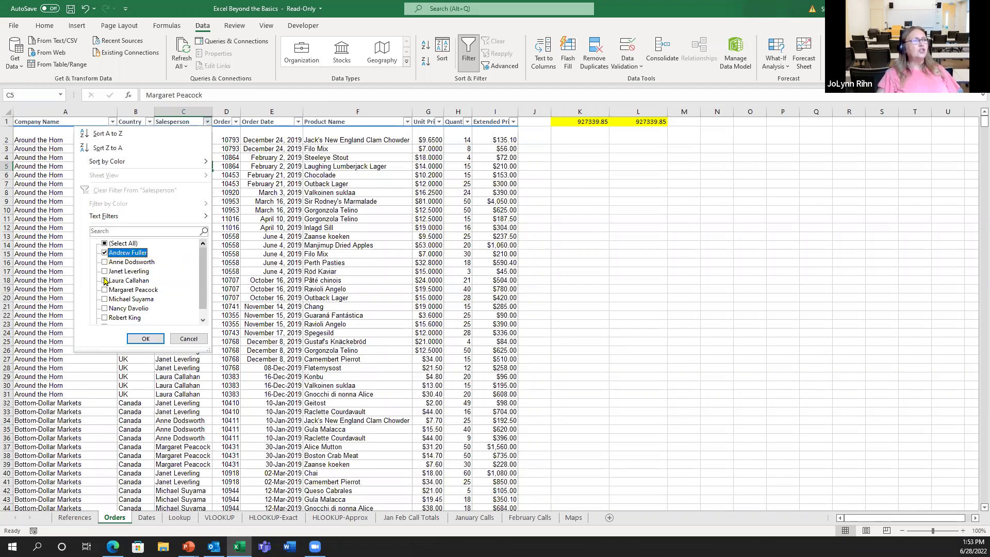
pyautogui.click(105, 281)
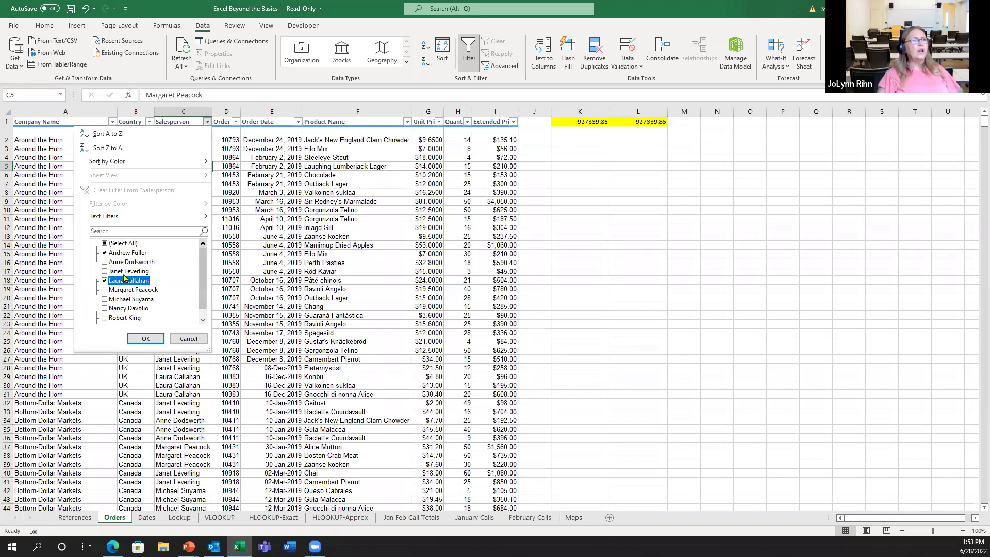
pyautogui.click(145, 339)
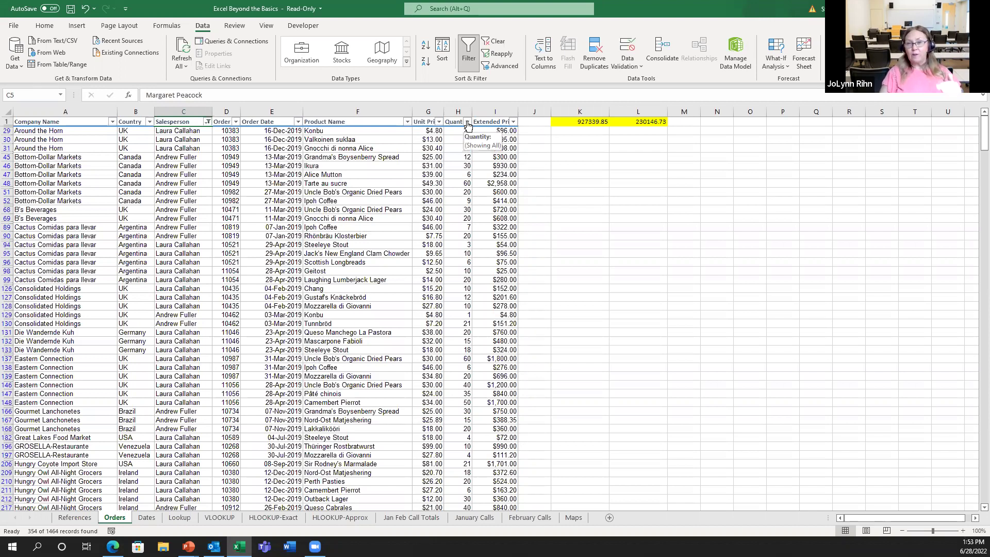
# Apply a Quantity filter of Greater Than Or Equal To 100, leaving 5 records
pyautogui.click(467, 122)
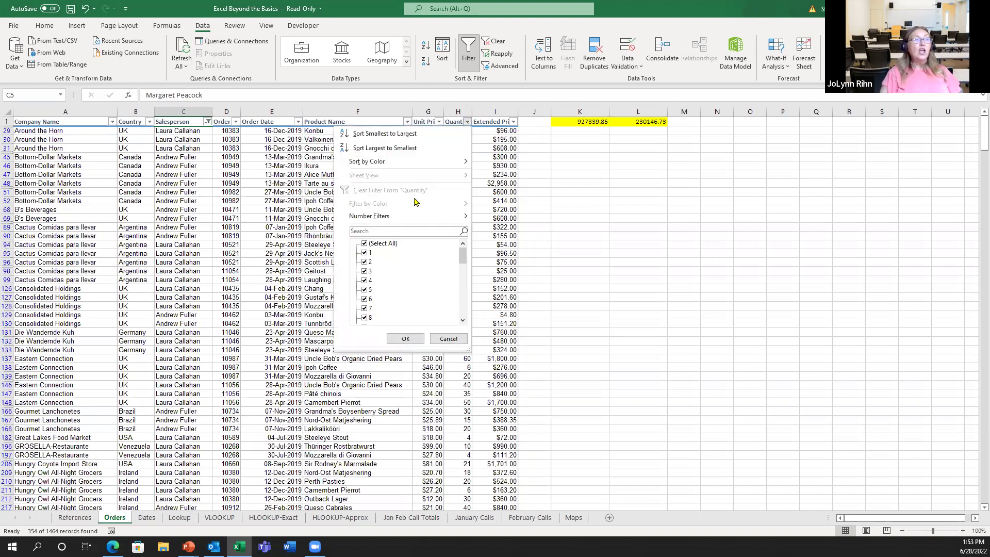
pyautogui.moveTo(382, 220)
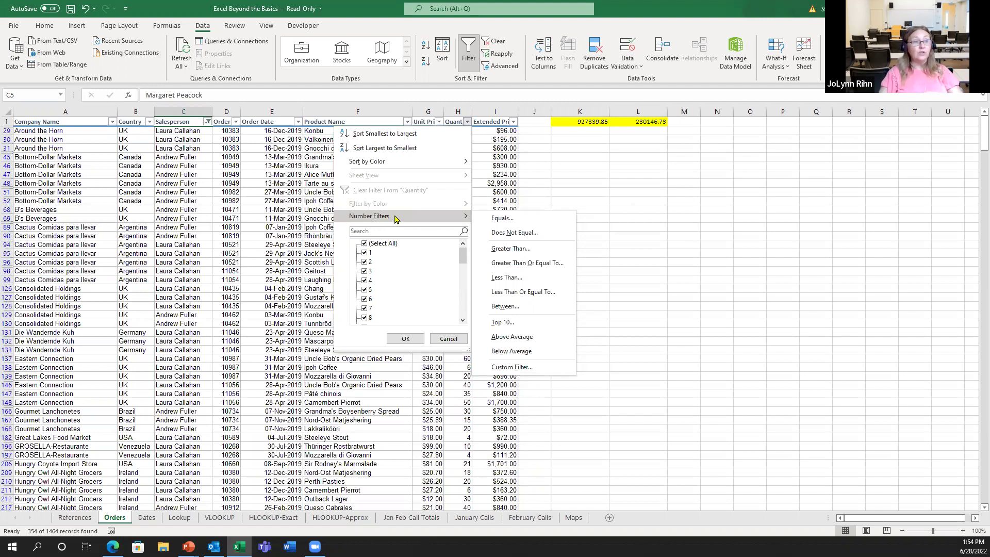
pyautogui.click(516, 263)
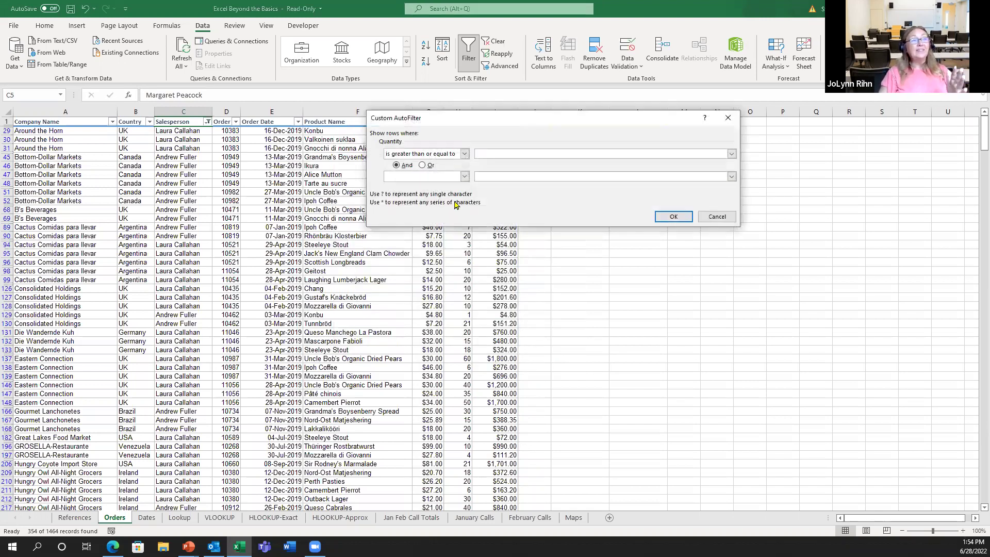
pyautogui.write('100')
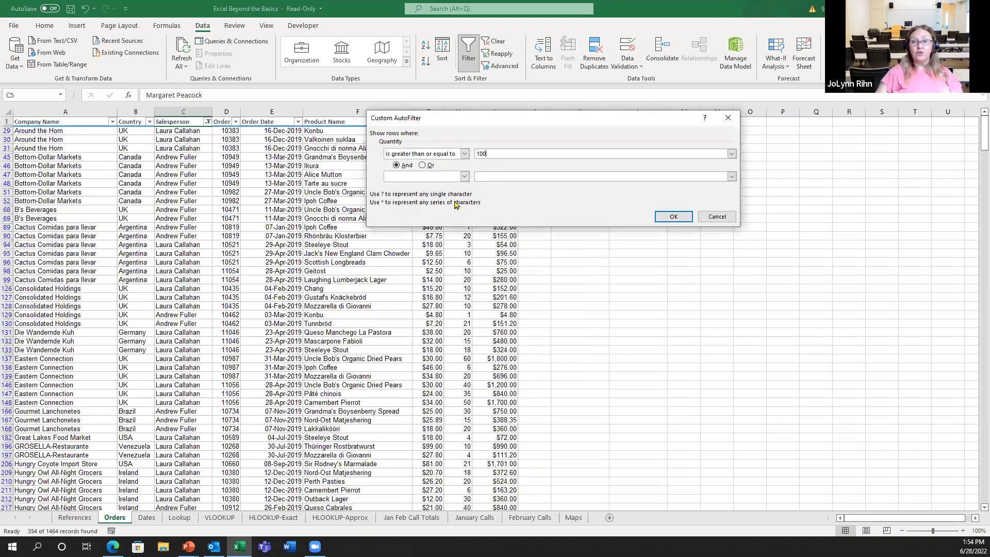
pyautogui.click(673, 216)
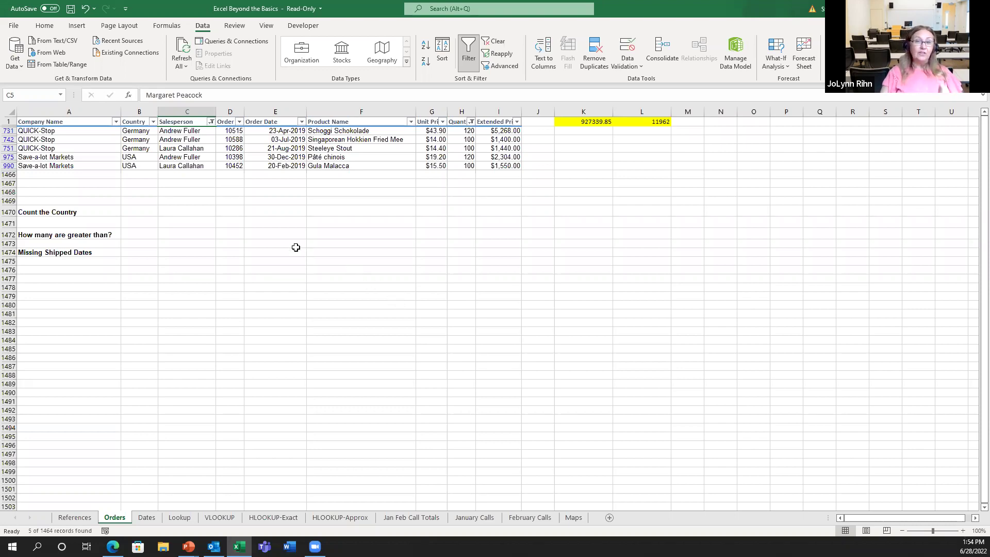
# Clear the Salesperson filter, leaving 15 records with Quantity of at least 100
pyautogui.click(211, 123)
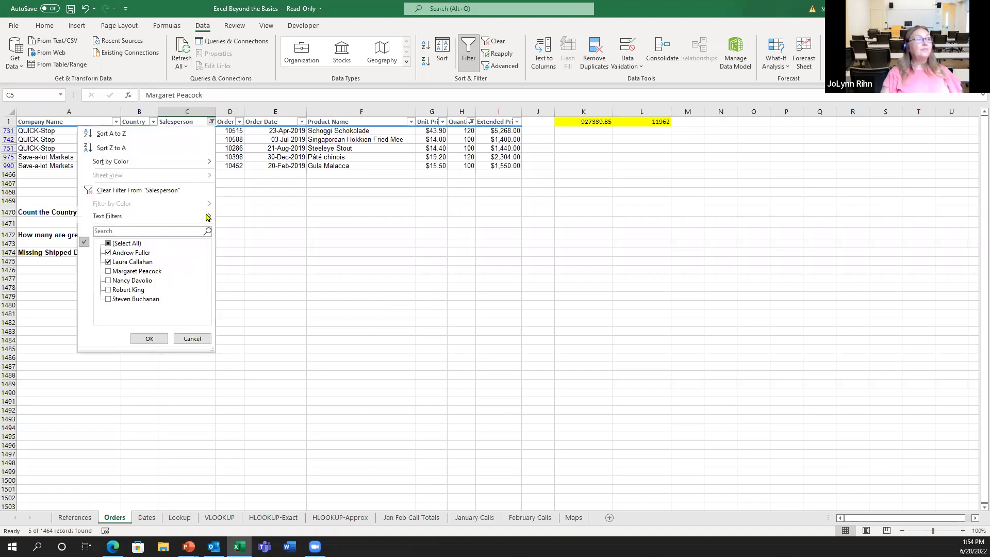
pyautogui.click(148, 191)
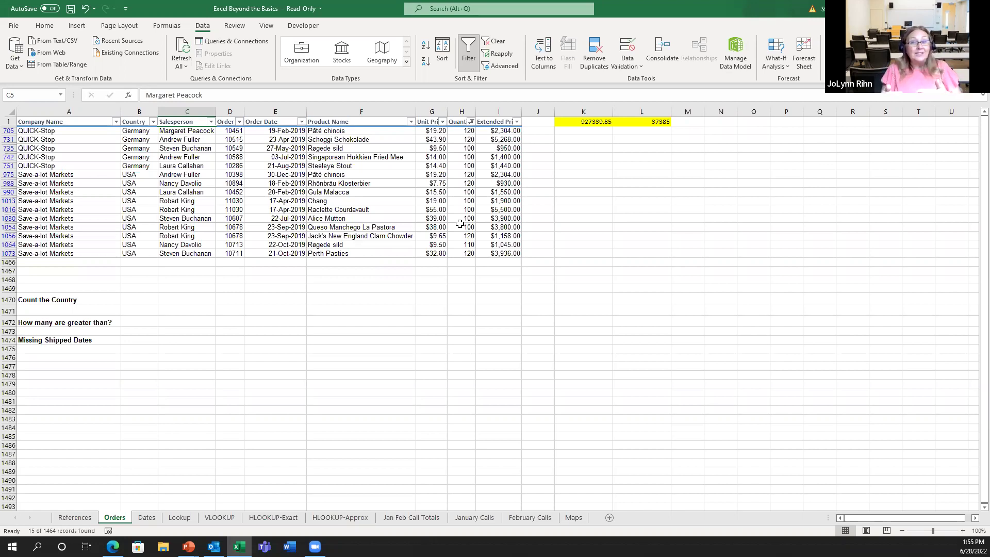
# Change L1 to =SUBTOTAL(1,ExtendedPrice), averaging 2492.333333, then go to the Dates sheet
pyautogui.click(653, 121)
pyautogui.doubleClick(654, 121)
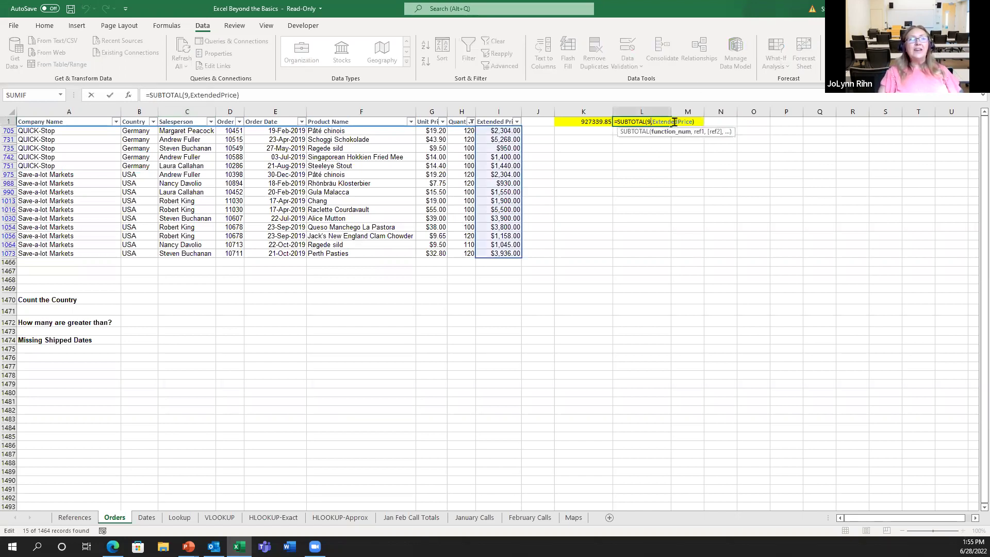
pyautogui.press('BackSpace')
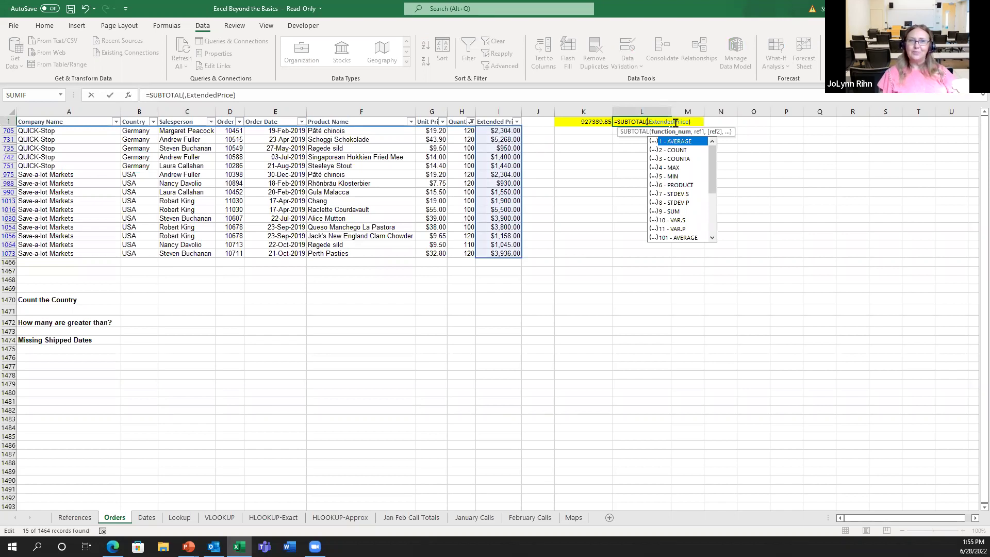
pyautogui.doubleClick(673, 141)
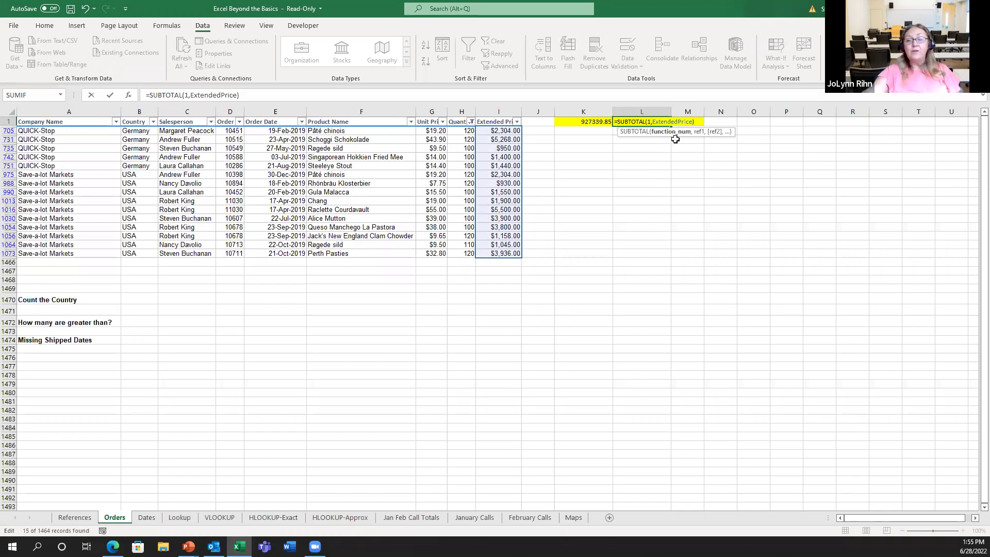
pyautogui.press('Return')
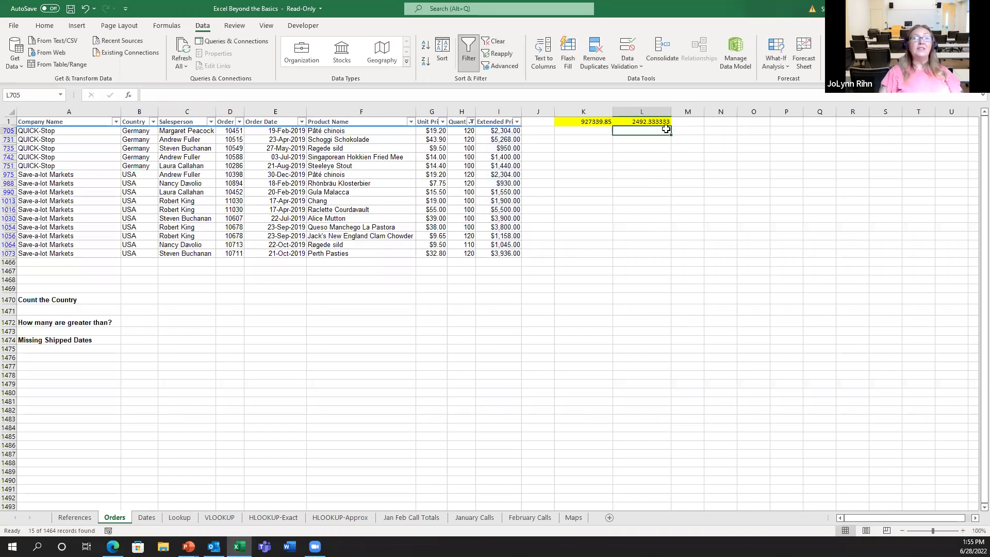
pyautogui.click(662, 122)
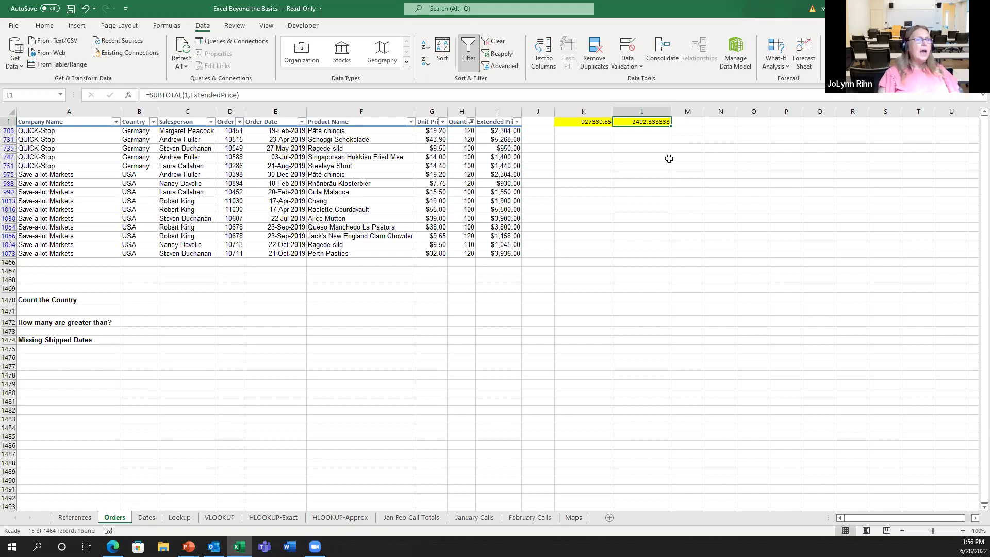
pyautogui.click(151, 521)
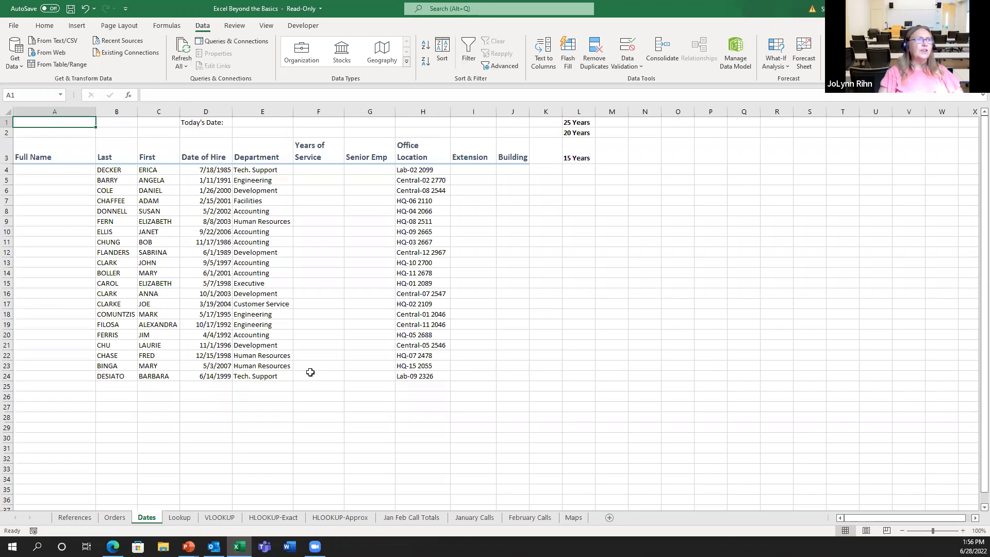
# Enter =TODAY() in E1, showing 6/28/2022 beside Today's Date
pyautogui.click(280, 120)
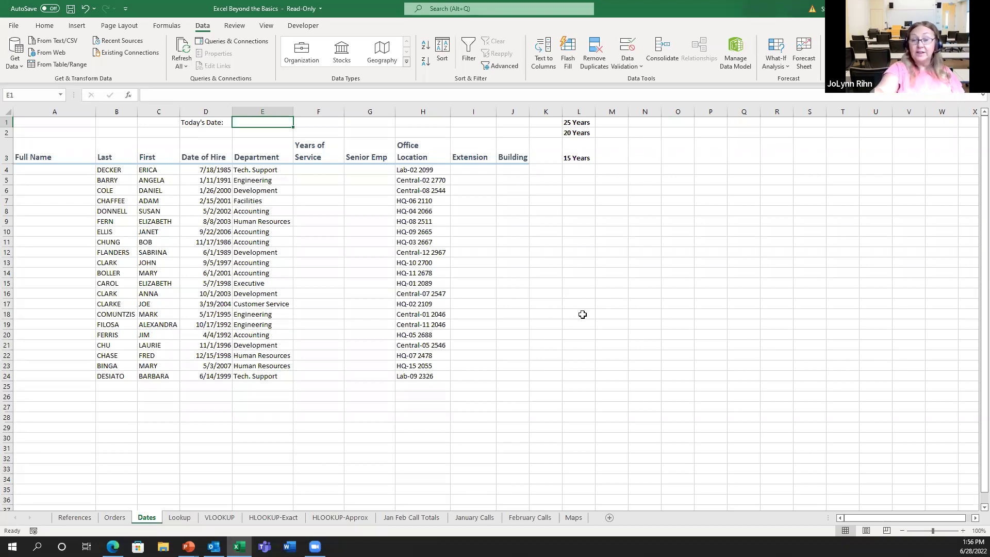
pyautogui.write('=')
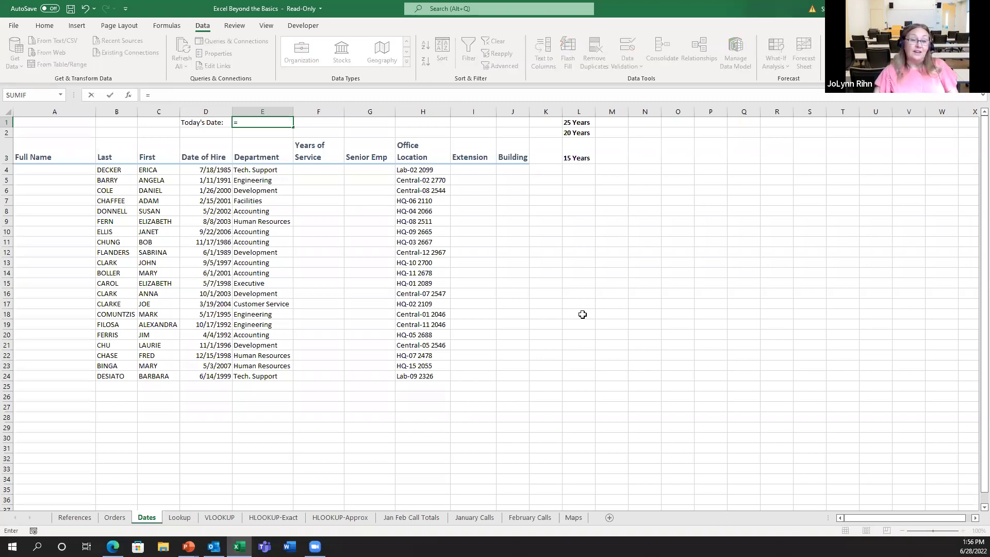
pyautogui.write('to')
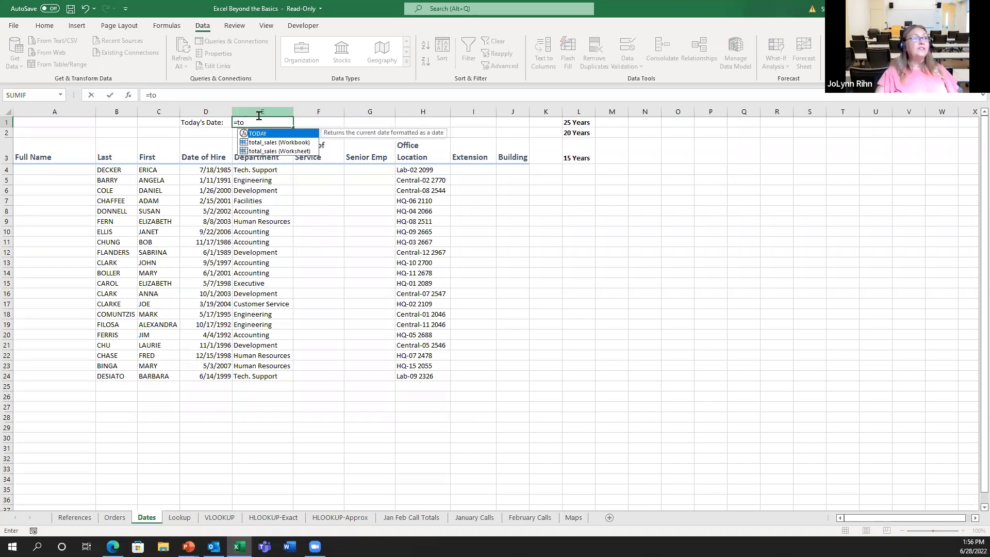
pyautogui.doubleClick(258, 133)
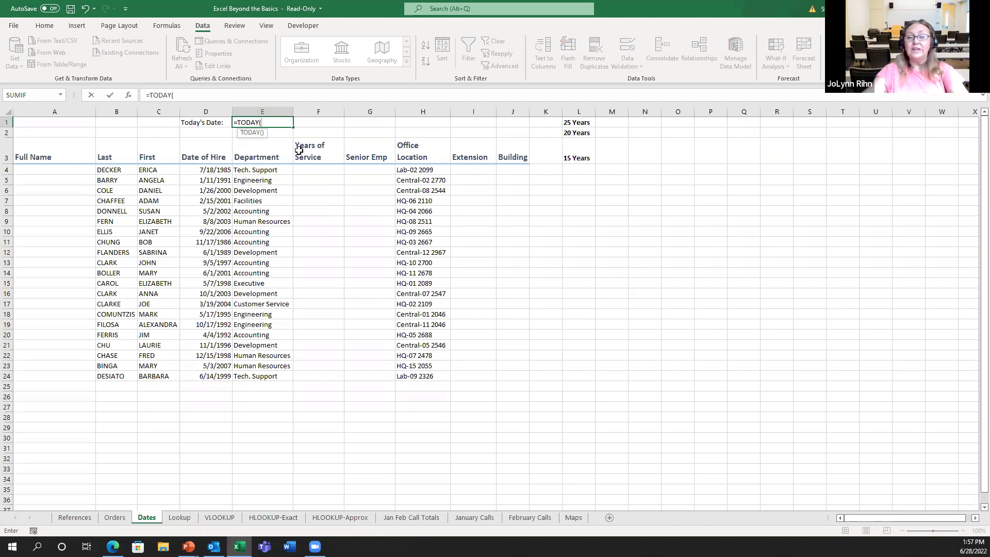
pyautogui.write(')')
pyautogui.hotkey('ctrl', 'Return')
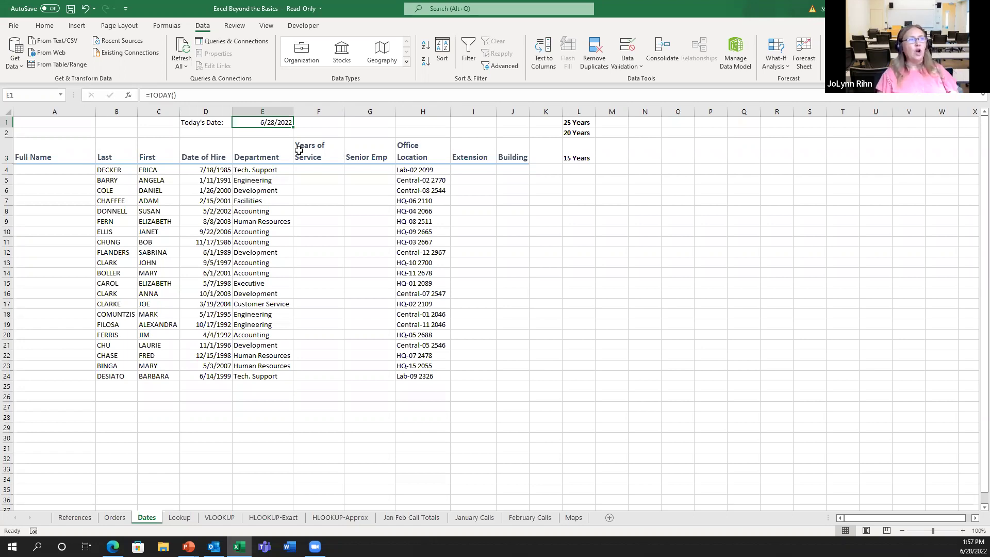
pyautogui.click(31, 95)
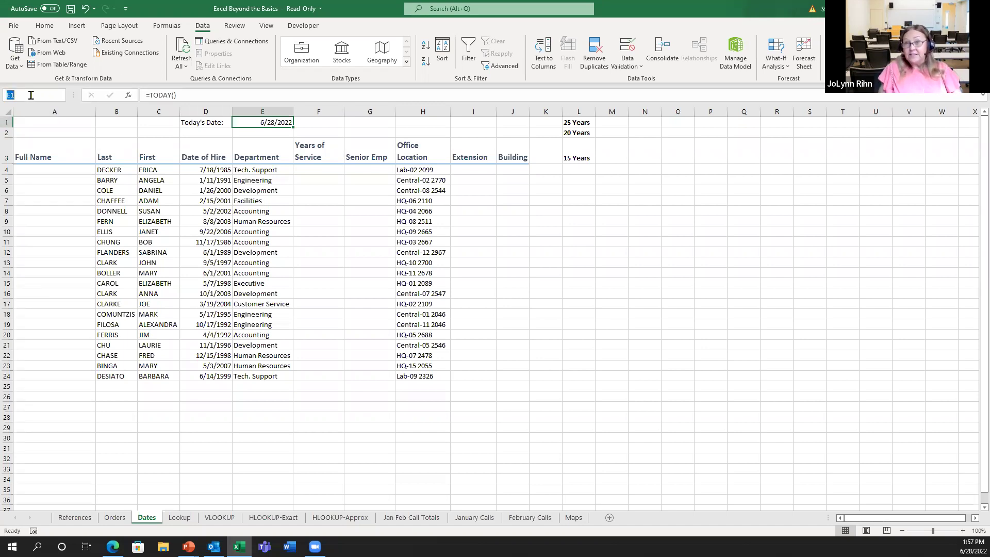
pyautogui.write('Tod')
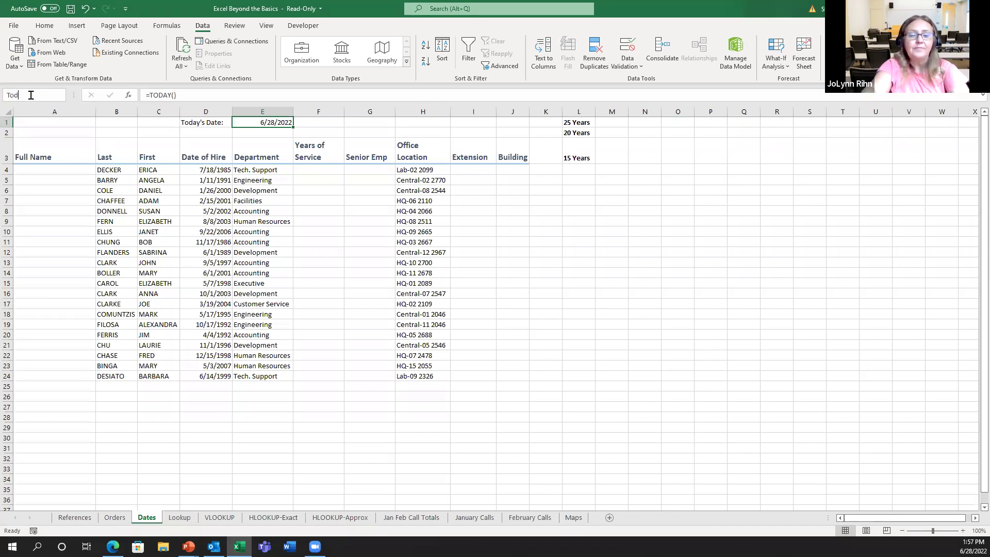
pyautogui.write('aysDate')
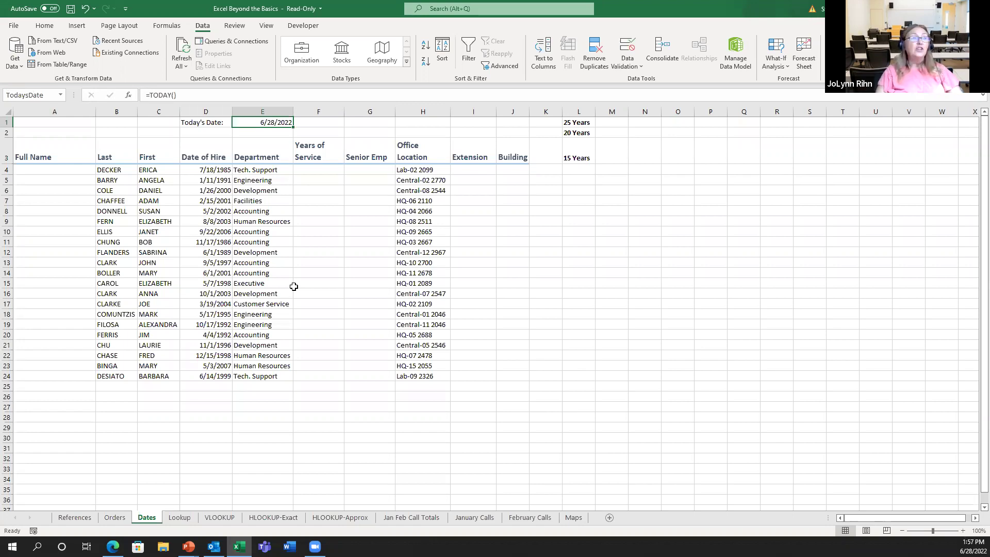
pyautogui.click(303, 170)
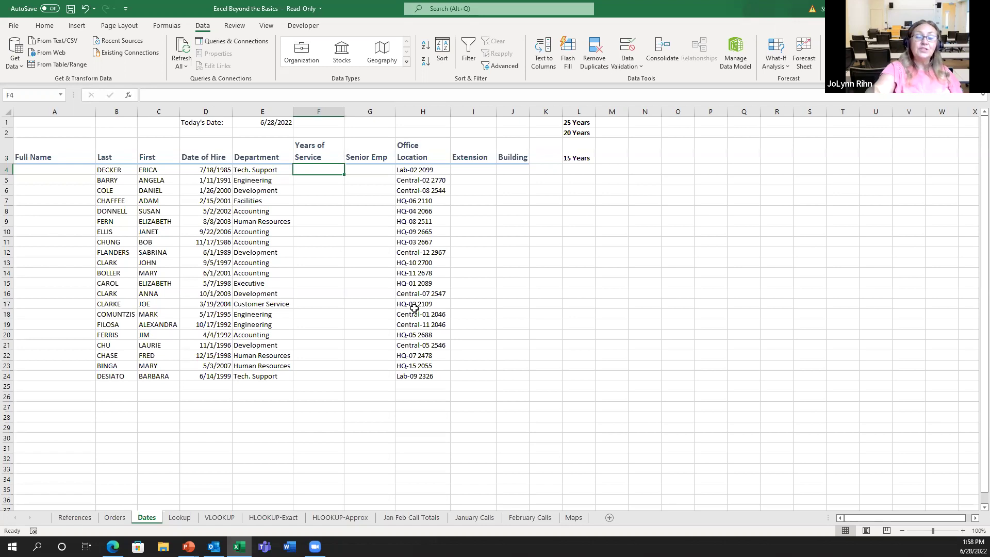
# Build =YEAR(TodaysDate)-YEAR(D4) in F4 without committing it yet
pyautogui.write('=y')
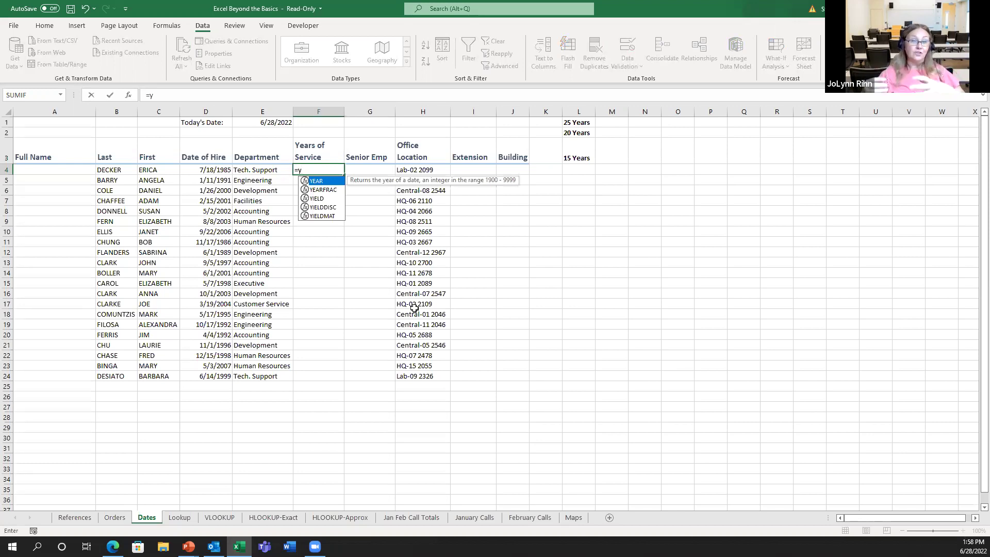
pyautogui.doubleClick(317, 181)
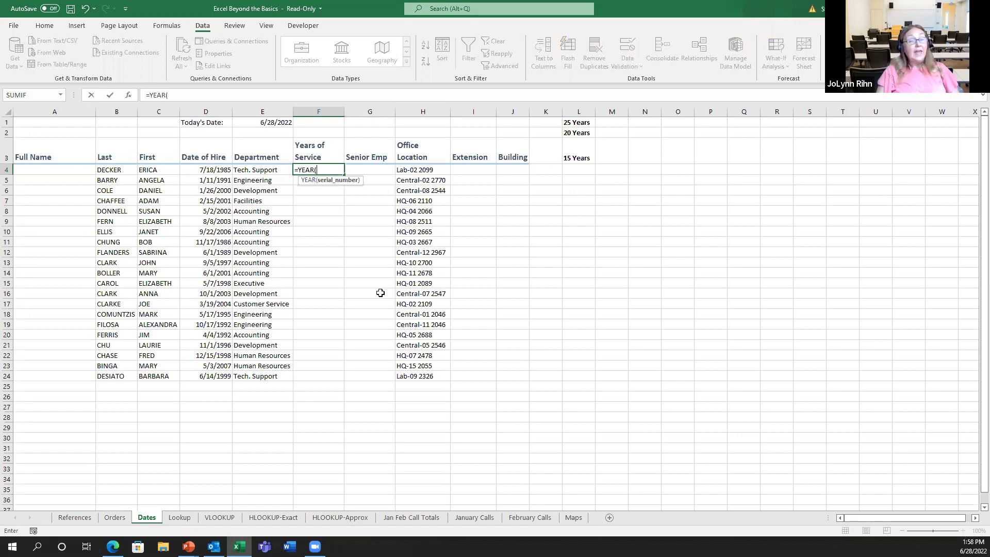
pyautogui.write('to')
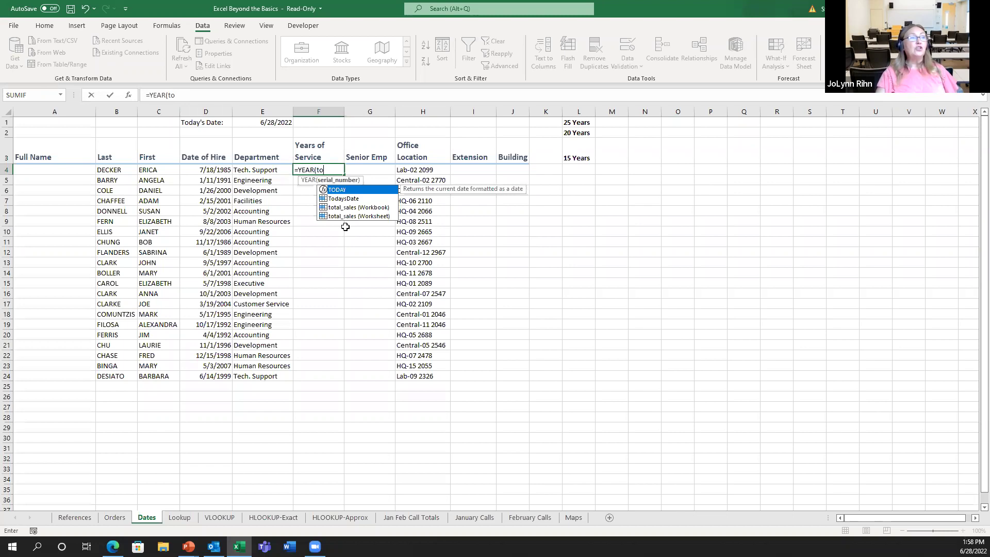
pyautogui.doubleClick(344, 199)
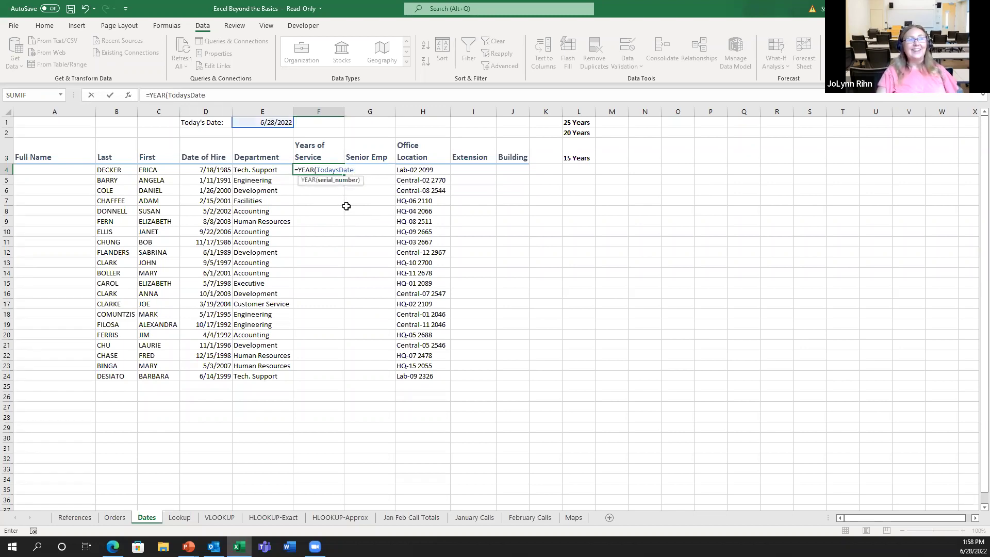
pyautogui.write(')')
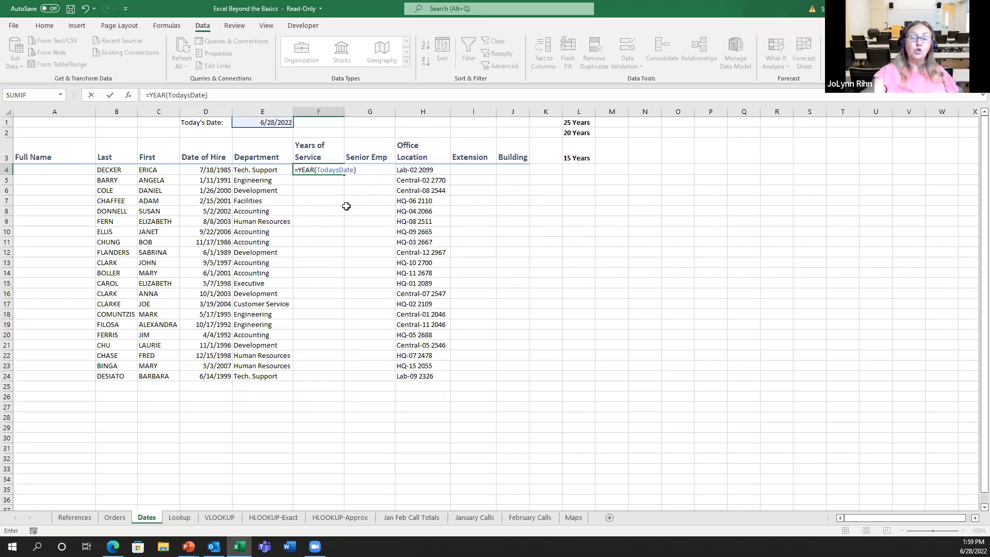
pyautogui.write('-')
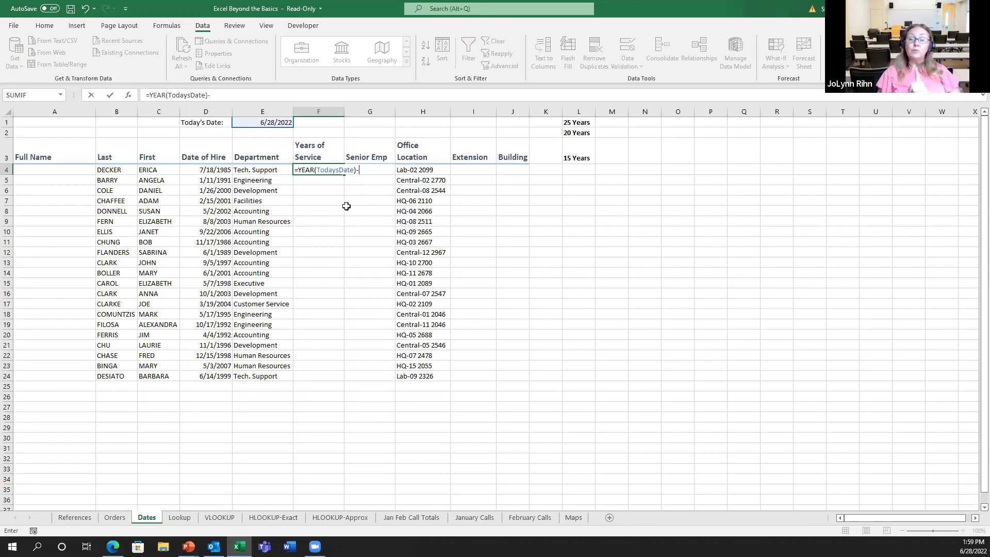
pyautogui.write('y')
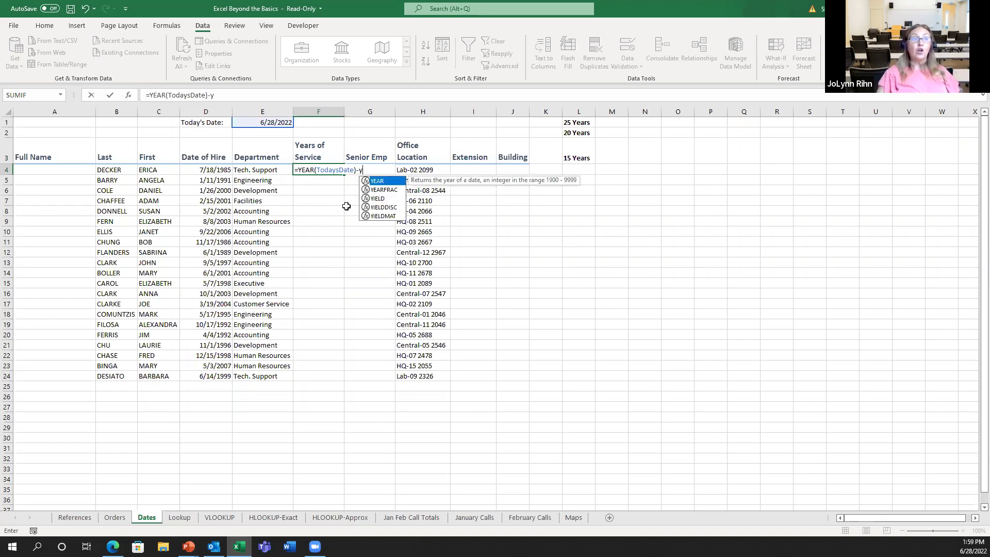
pyautogui.doubleClick(384, 181)
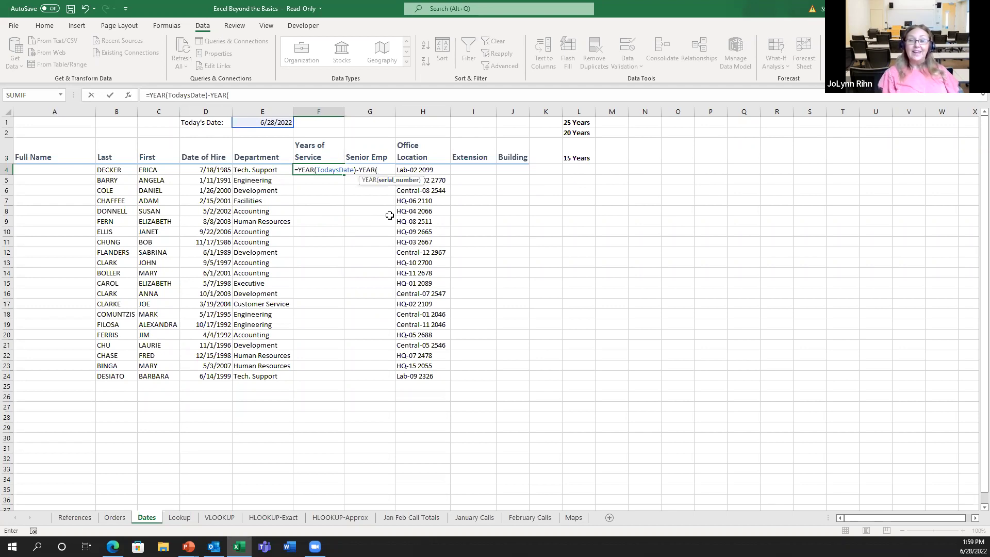
pyautogui.click(199, 171)
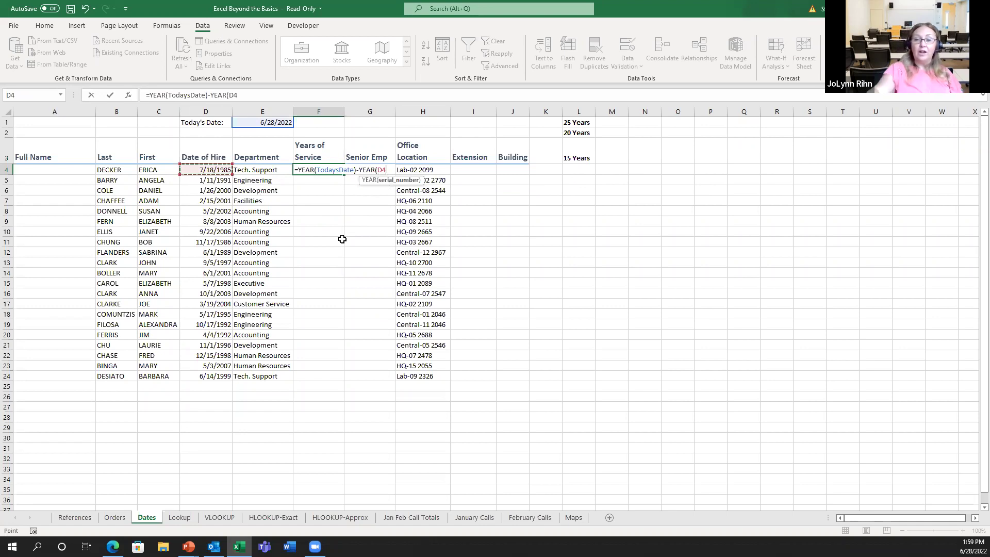
pyautogui.write(')')
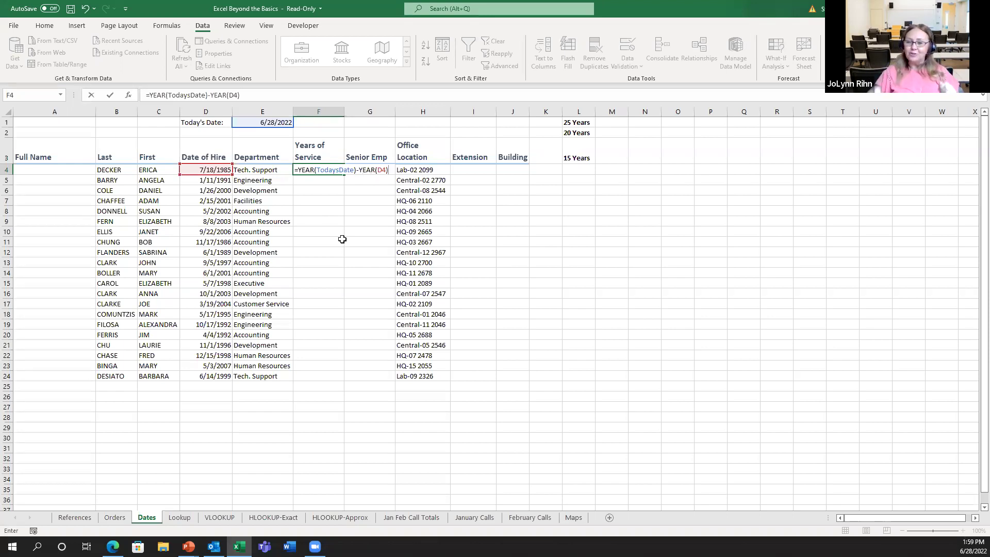
# Commit the years-of-service formula, format F4 as General to show 37, and fill down to F24
pyautogui.hotkey('ctrl', 'Return')
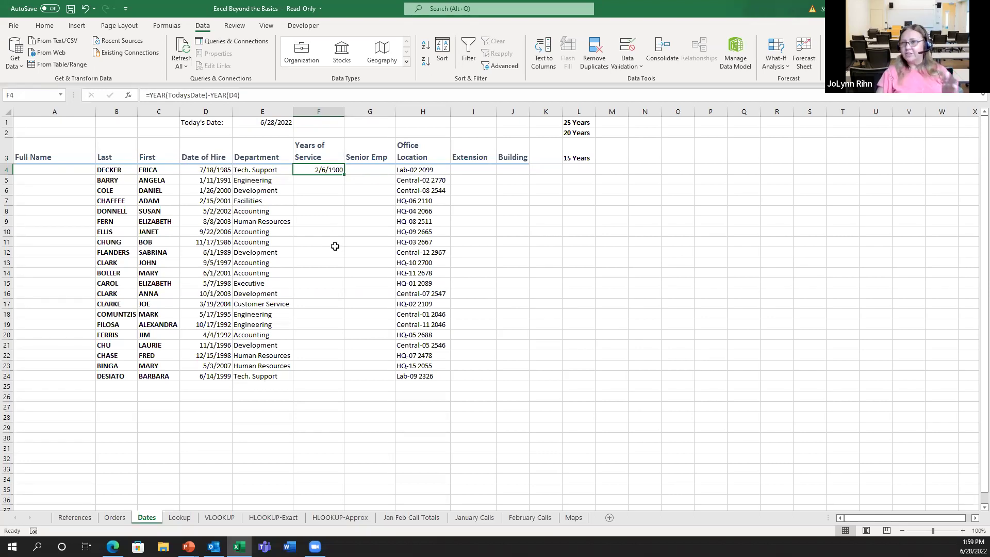
pyautogui.click(45, 27)
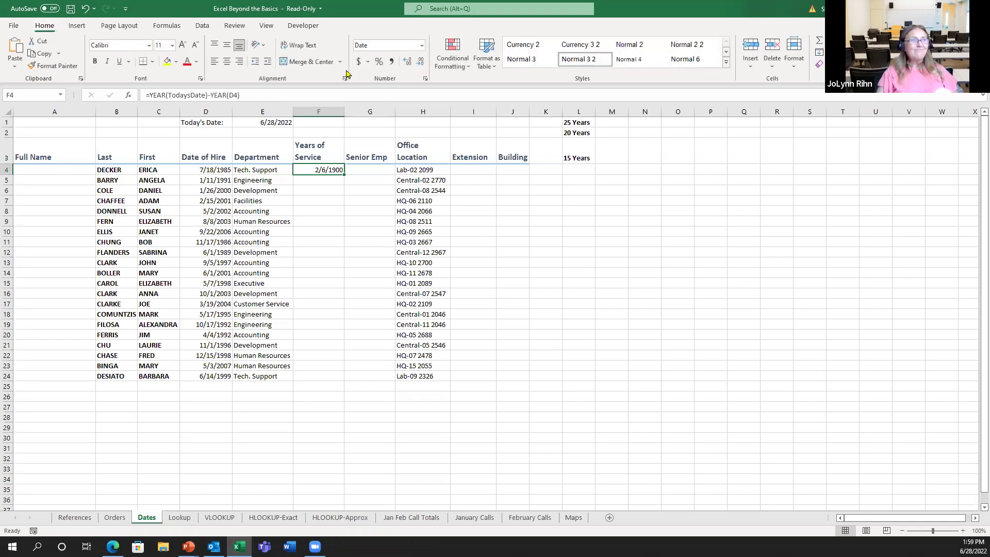
pyautogui.click(420, 48)
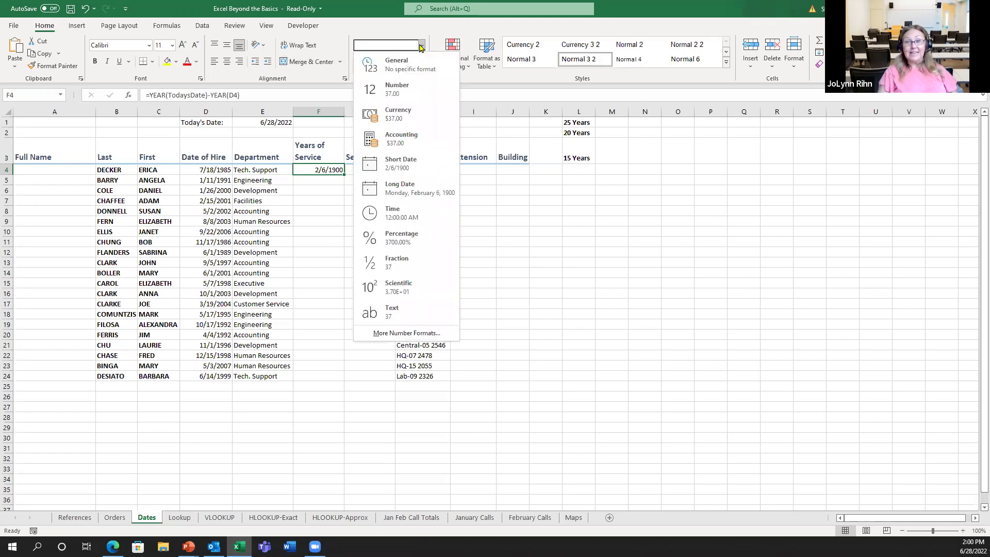
pyautogui.click(400, 65)
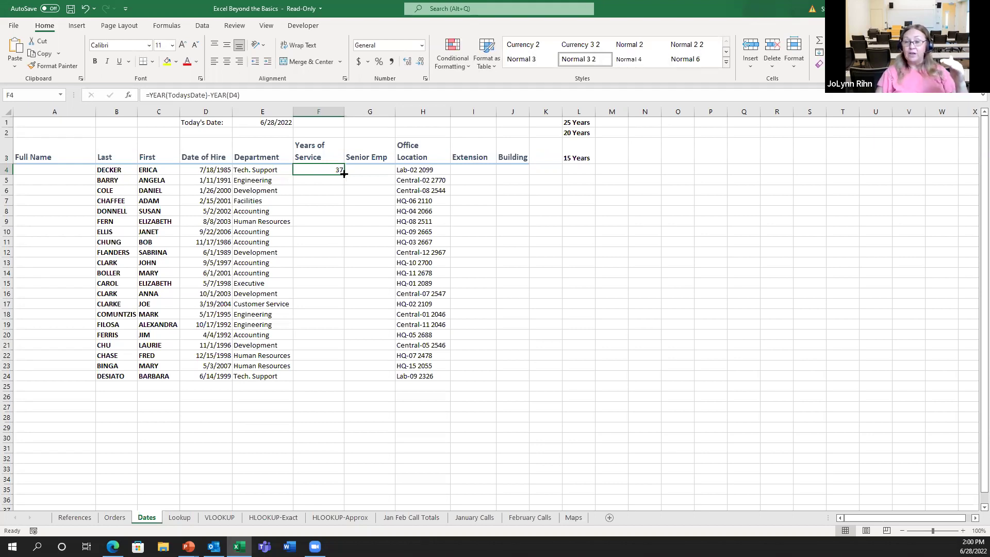
pyautogui.doubleClick(344, 174)
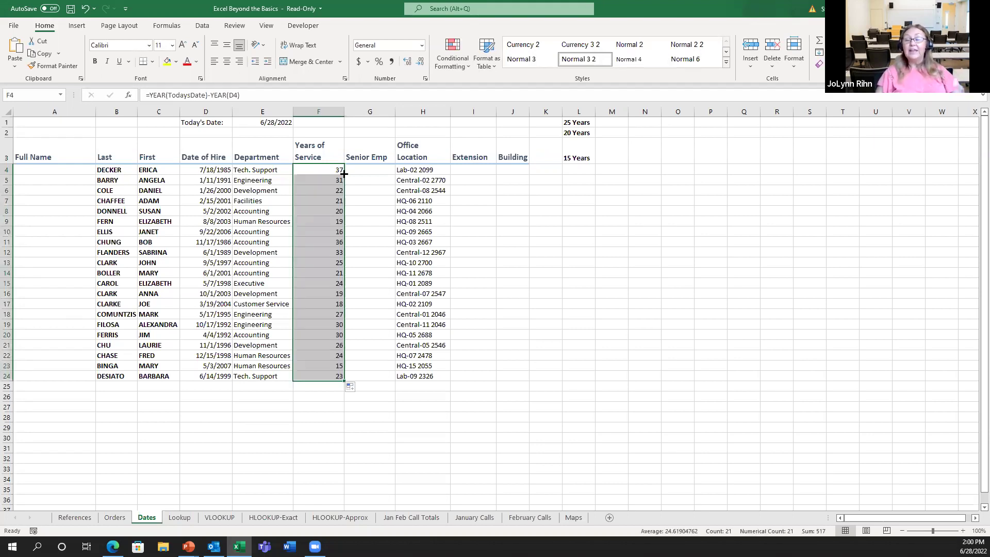
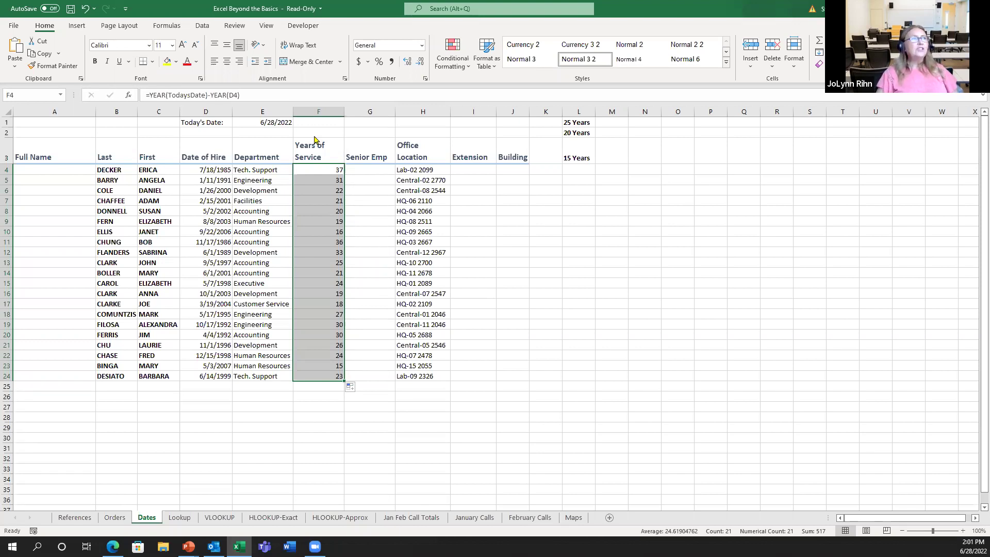
# Show the Data ribbon and select I4, the first Extension cell
pyautogui.click(202, 26)
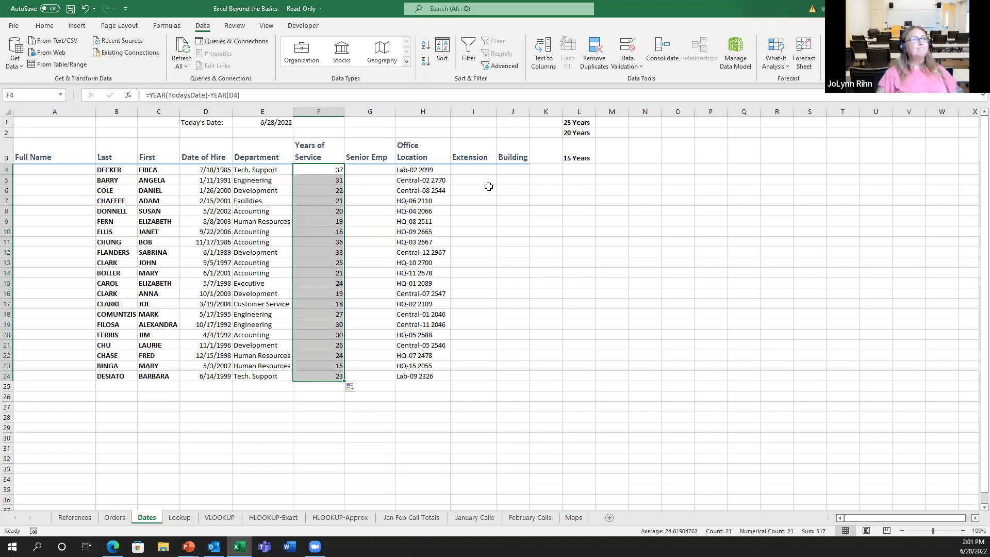
pyautogui.click(482, 171)
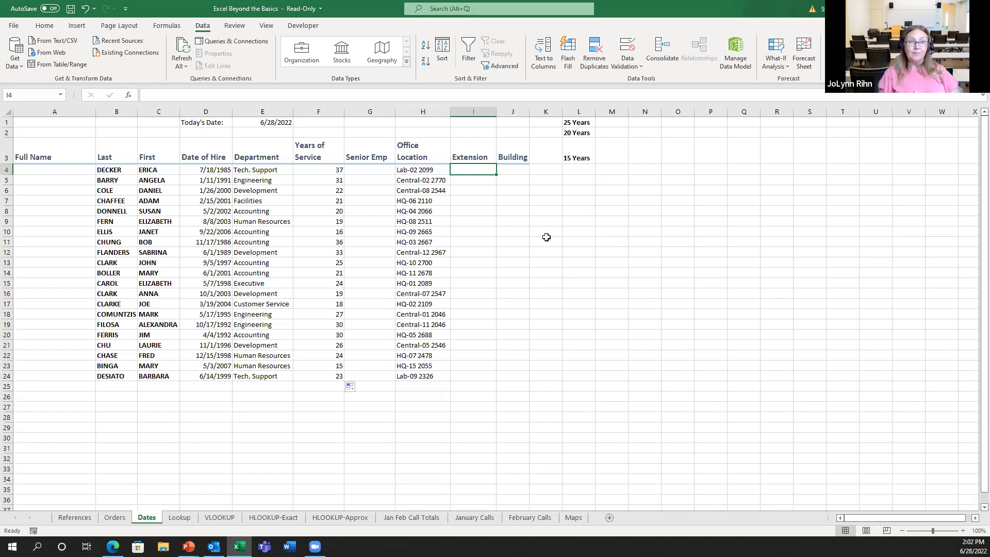
# Enter 2099 as the example extension in I4 and Flash Fill the rest of the column
pyautogui.write('209')
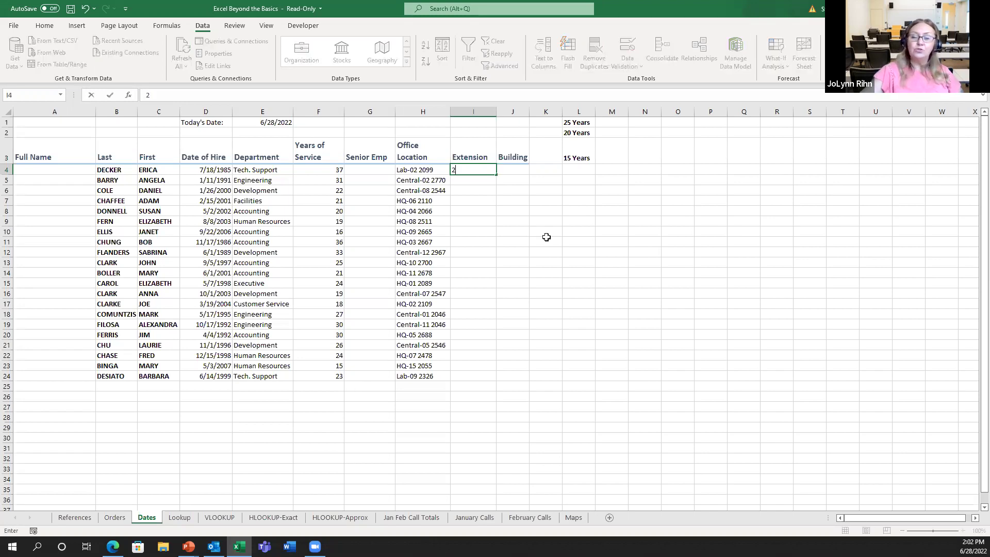
pyautogui.hotkey('ctrl', 'Return')
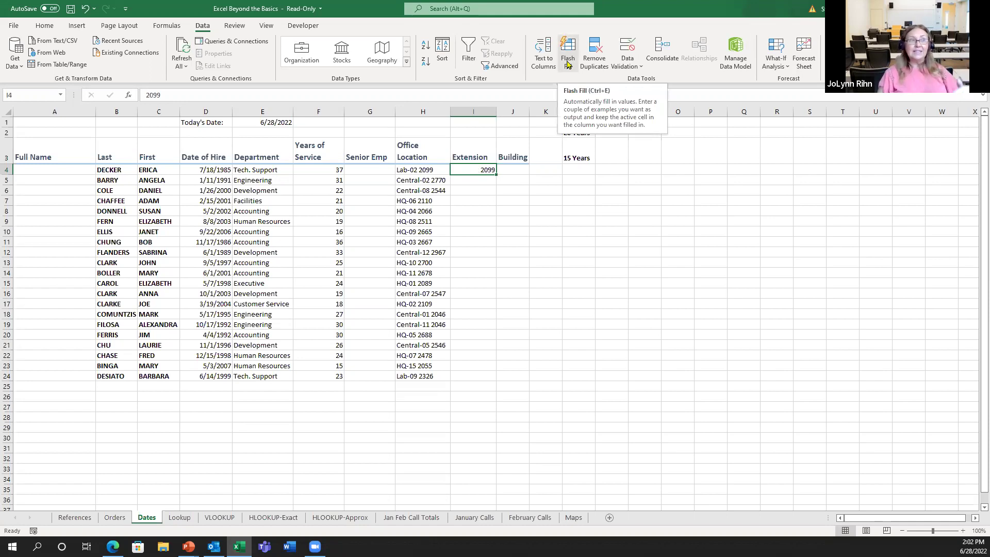
pyautogui.click(568, 64)
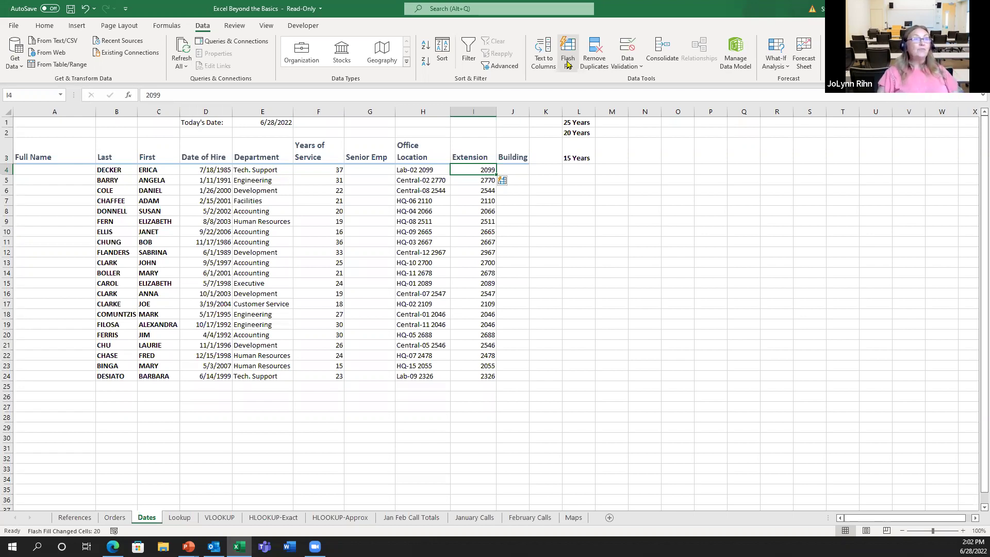
pyautogui.click(514, 170)
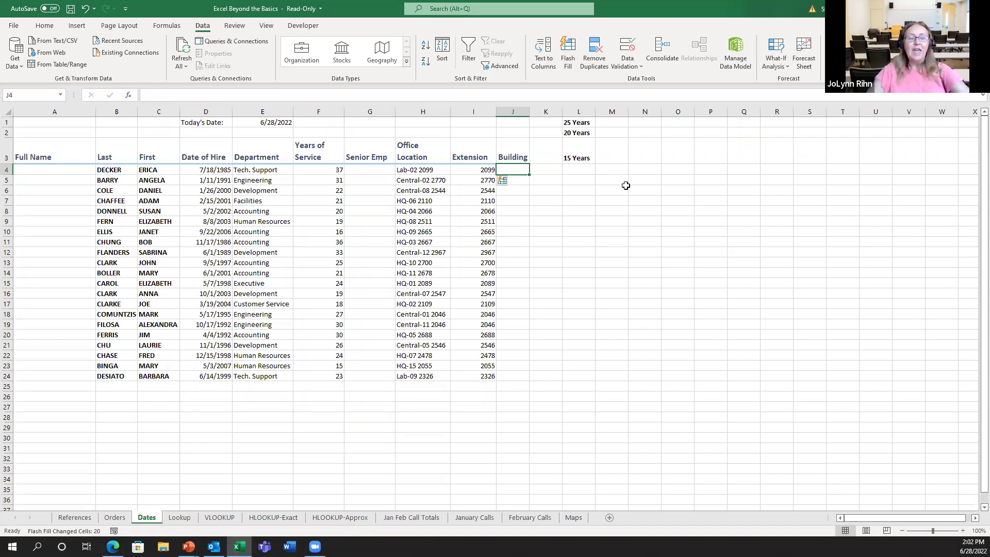
# Enter Lab in J4 and Flash Fill the Building column with Lab, Central or HQ
pyautogui.write('Lab')
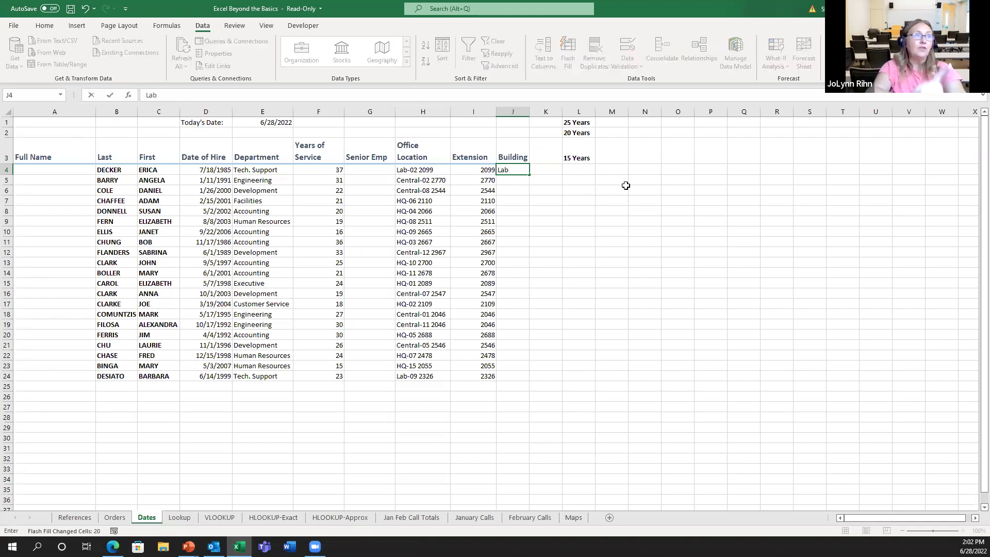
pyautogui.hotkey('ctrl', 'Return')
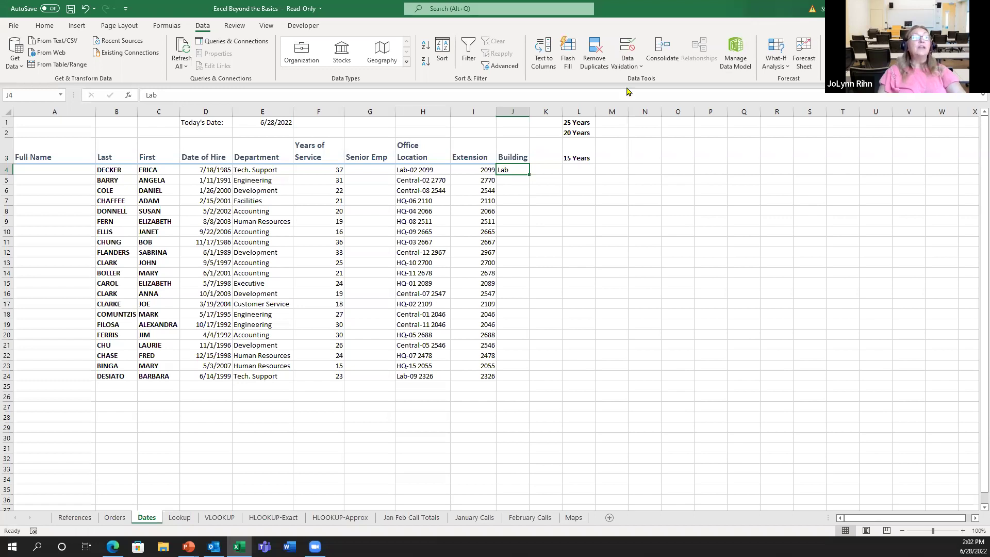
pyautogui.click(566, 61)
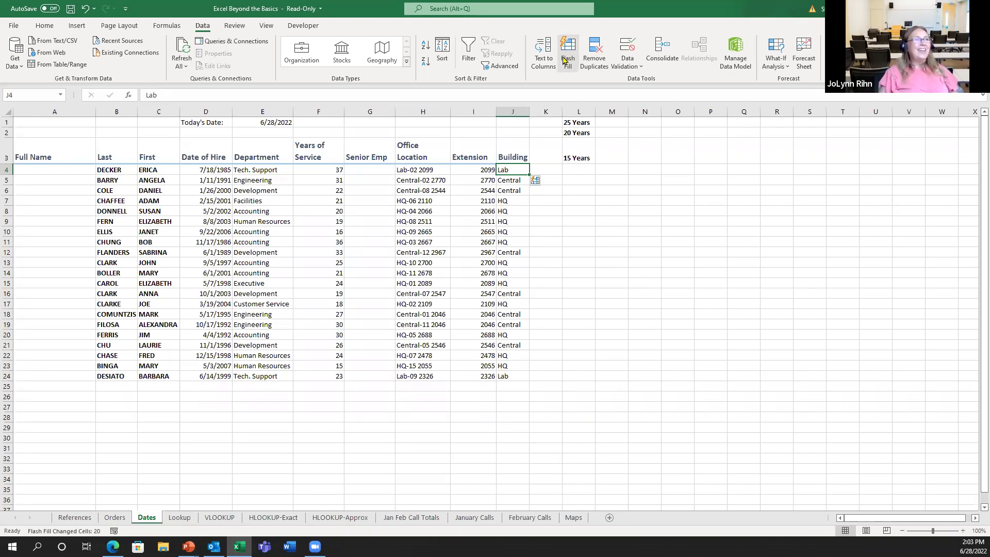
pyautogui.click(41, 171)
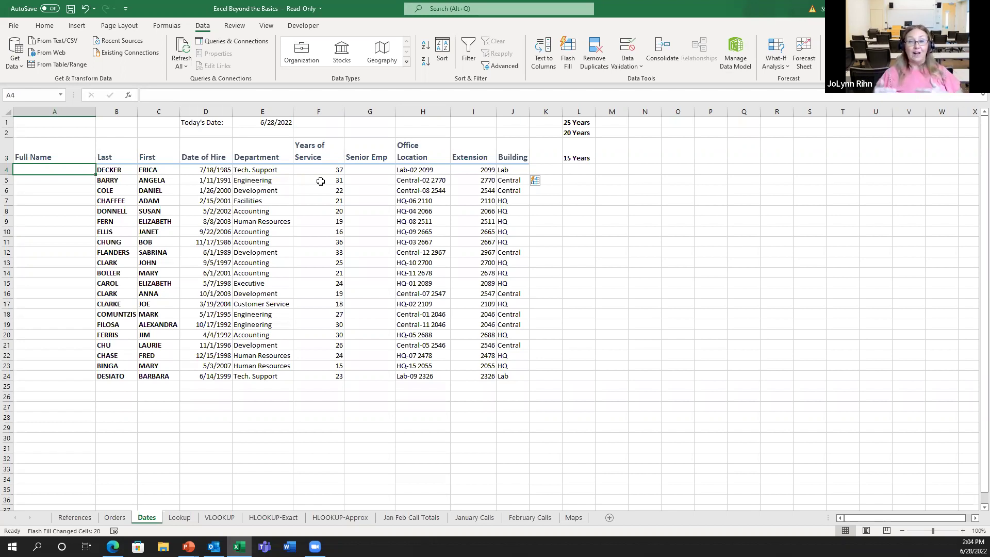
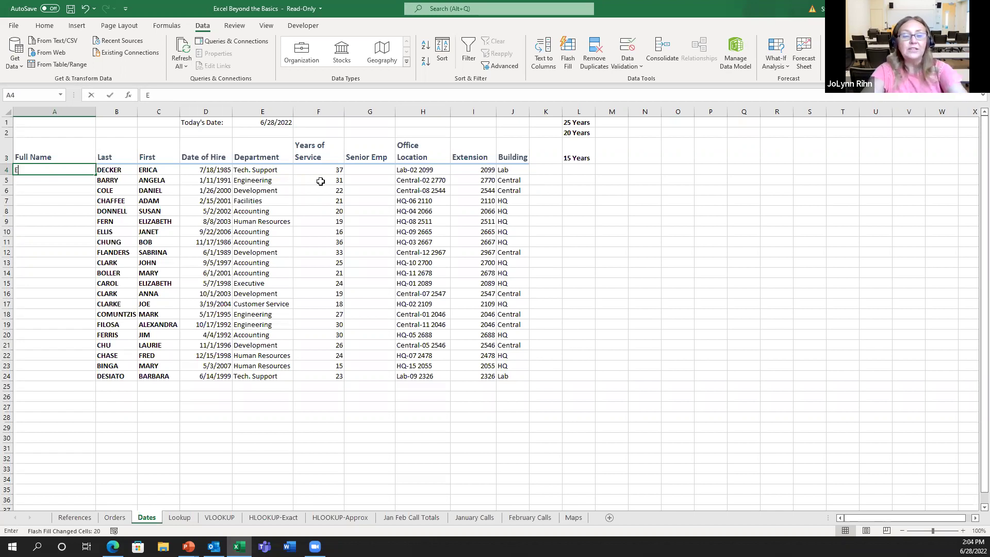
# Type the first employee's full name in A4 and Flash Fill the remaining names
pyautogui.hotkey('ctrl', 'Return')
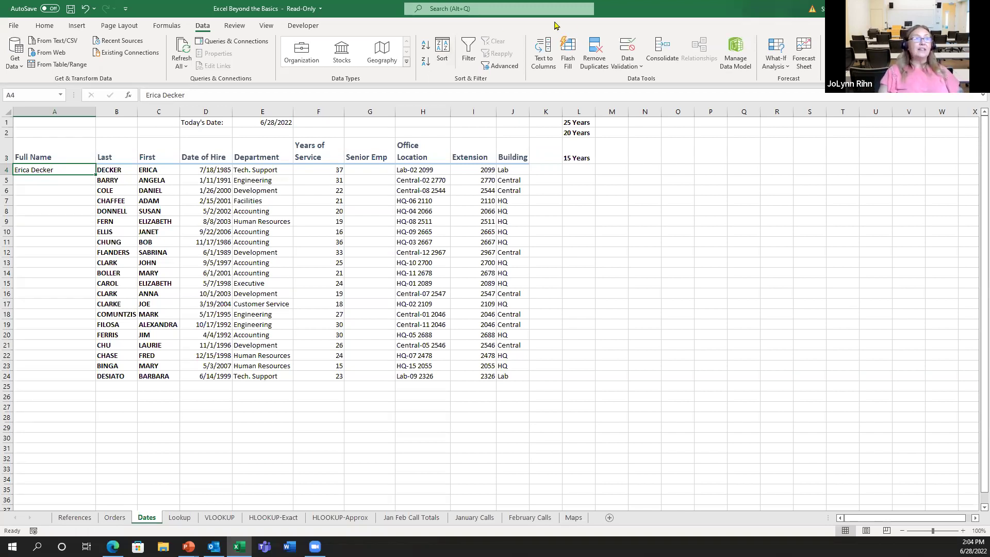
pyautogui.click(566, 59)
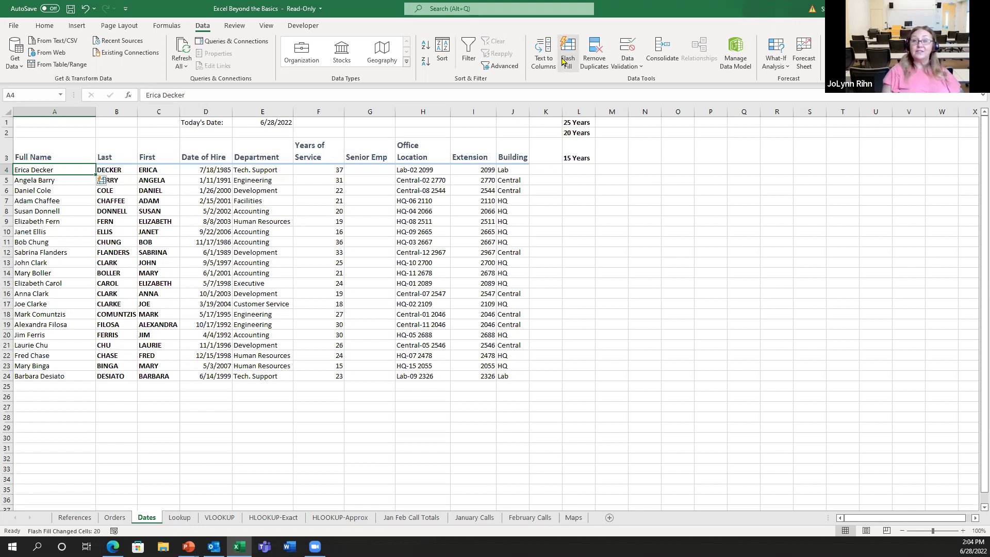
# Browse the Formulas tab's Text function list, including LEFT, then close it
pyautogui.click(168, 27)
pyautogui.click(153, 54)
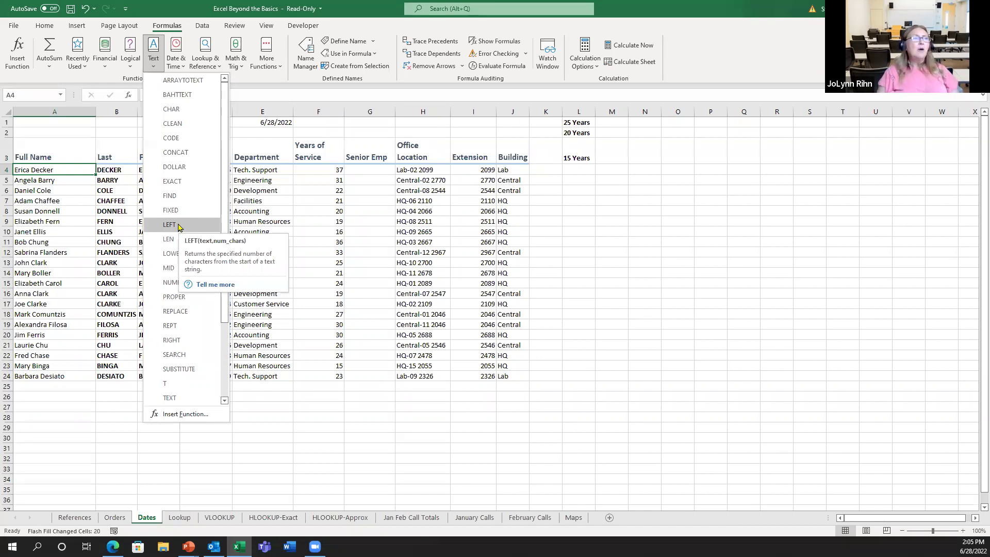
pyautogui.click(404, 211)
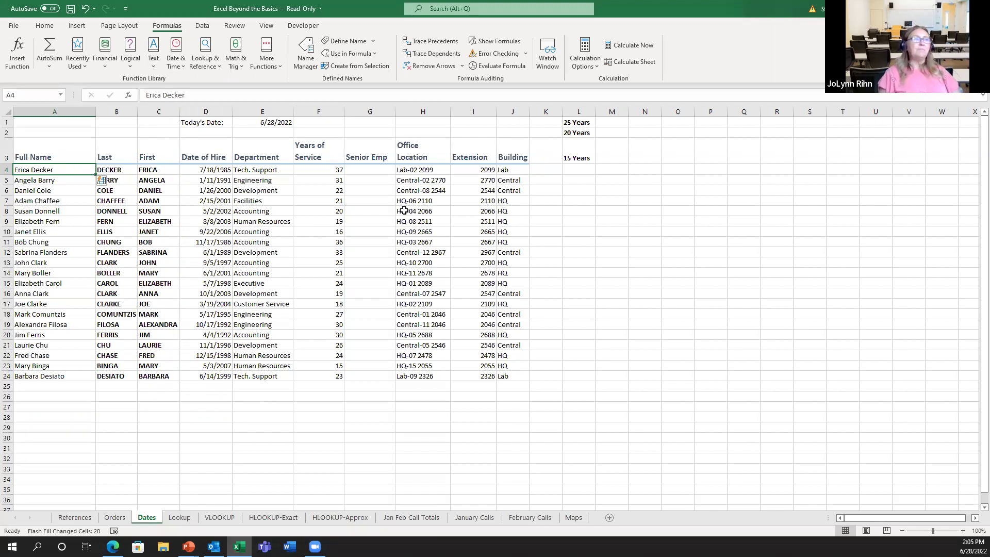
# Enter =RIGHT(H4,4) in I4 and copy it down through row 24
pyautogui.click(484, 169)
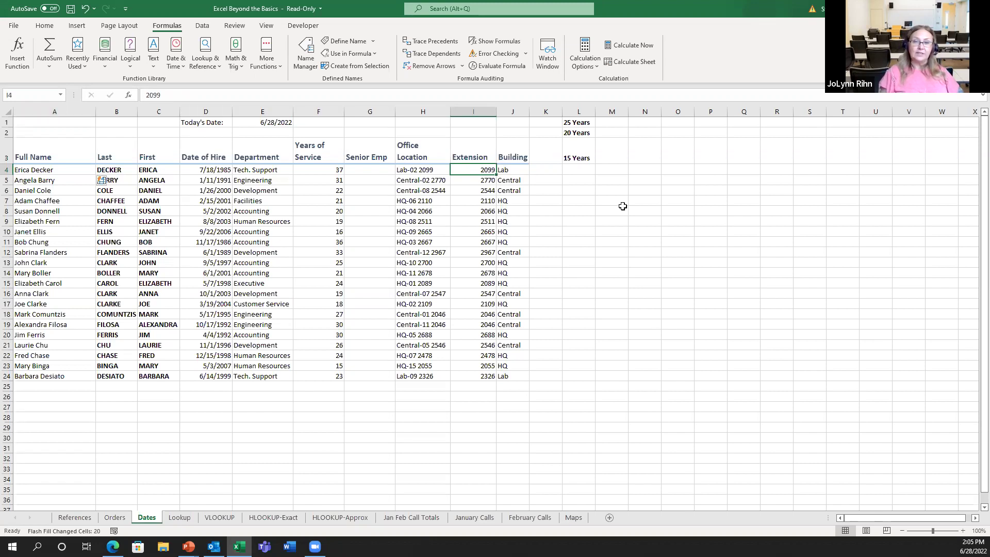
pyautogui.write('=r')
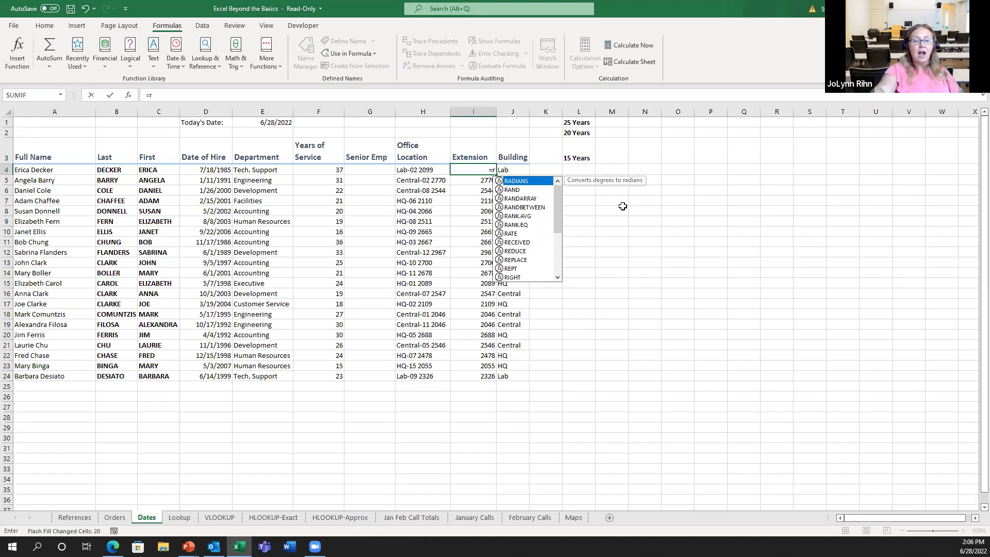
pyautogui.click(516, 279)
pyautogui.doubleClick(515, 277)
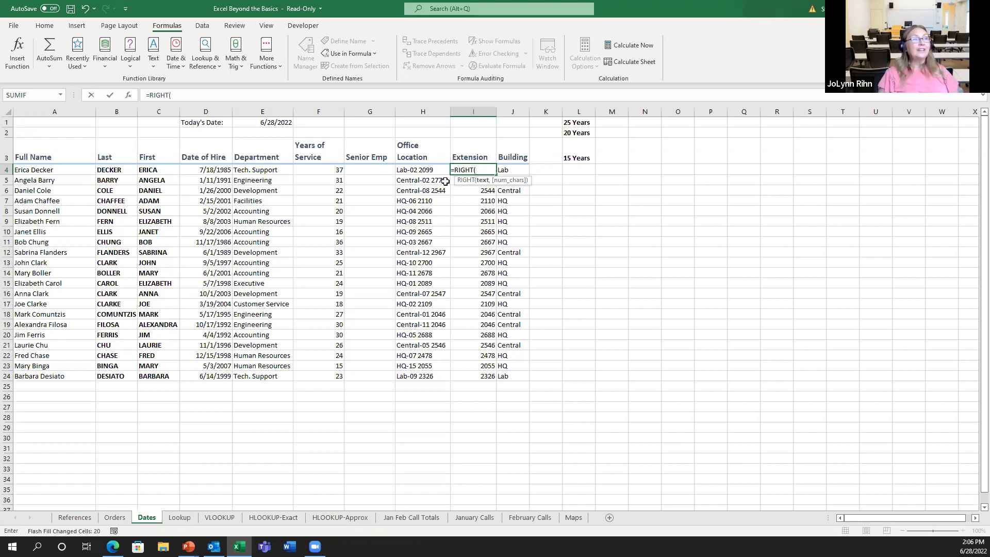
pyautogui.click(431, 170)
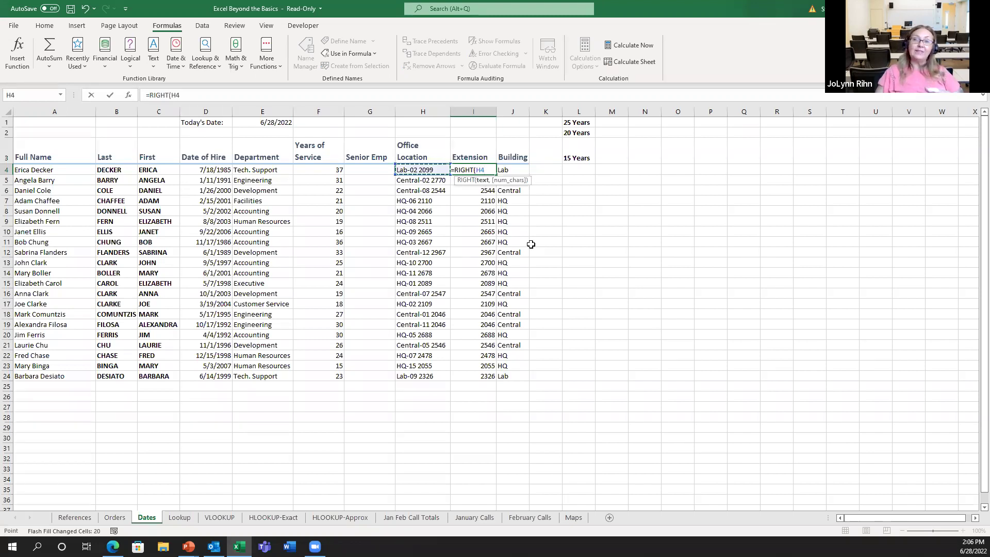
pyautogui.write(',')
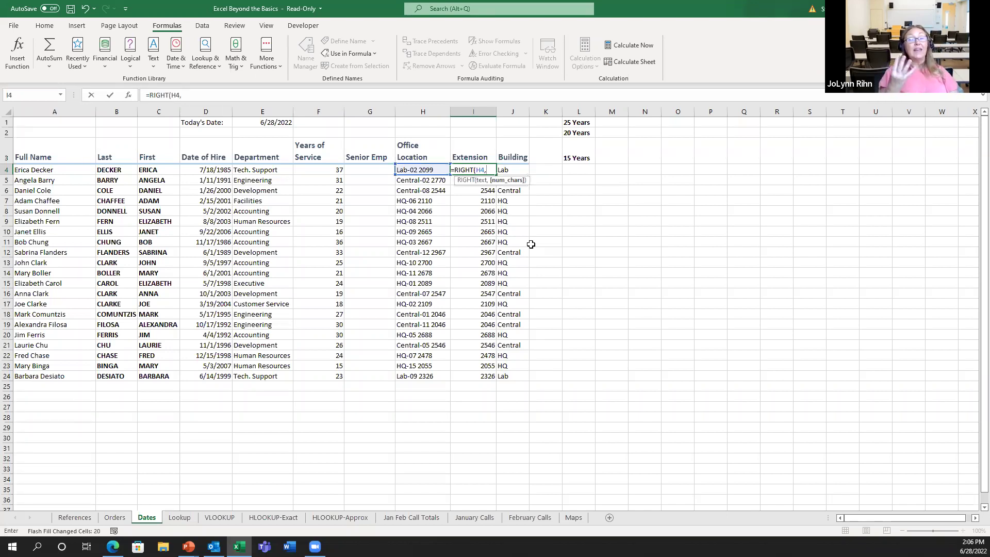
pyautogui.write('4')
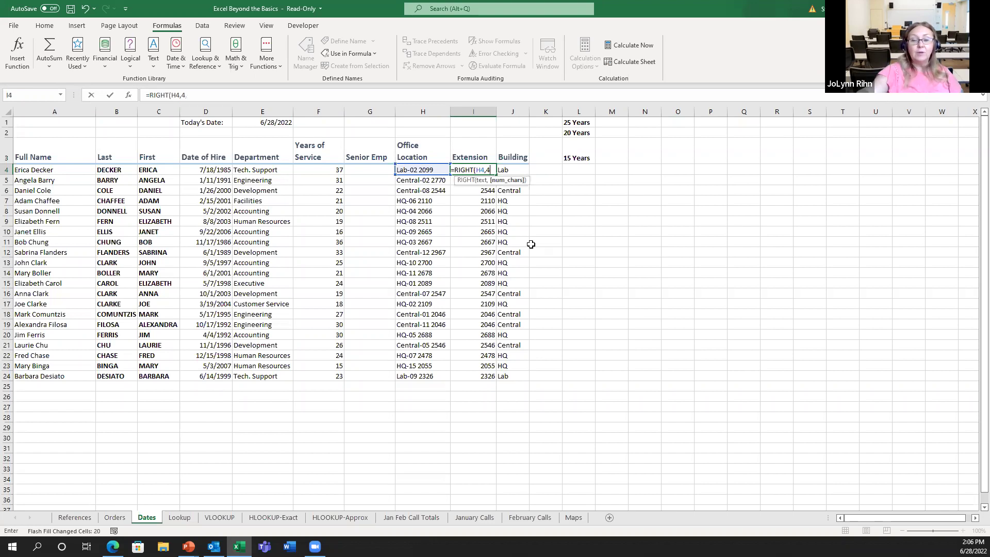
pyautogui.hotkey('ctrl', 'Return')
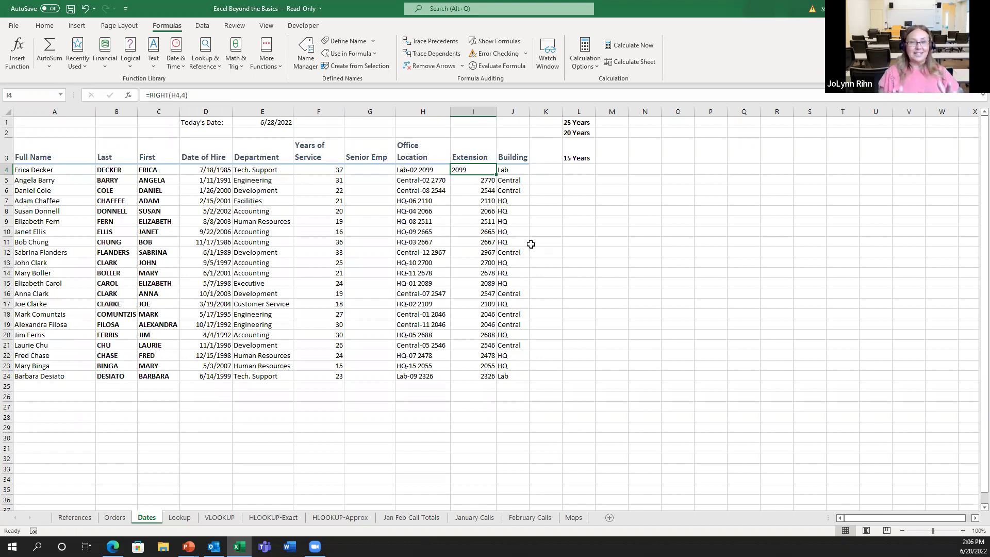
pyautogui.doubleClick(494, 175)
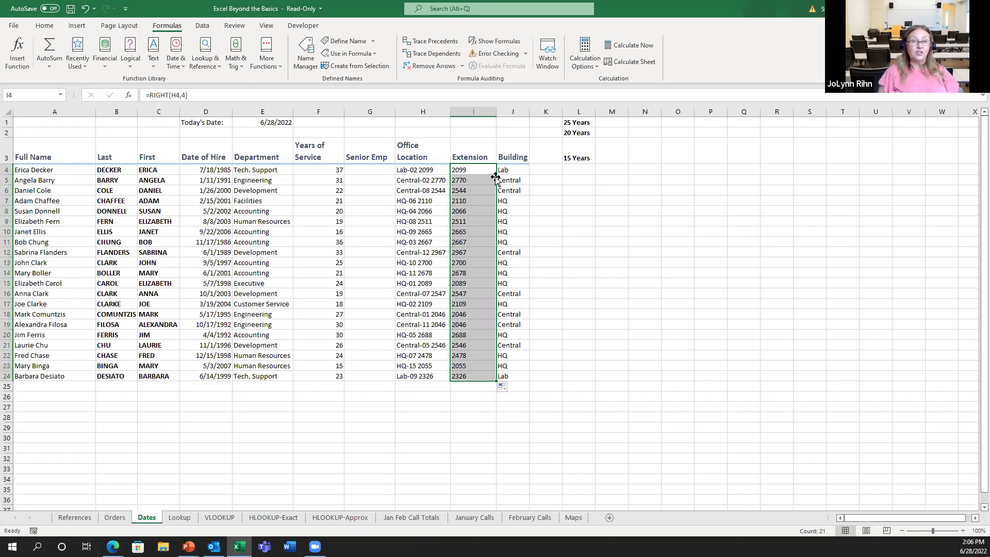
pyautogui.click(433, 169)
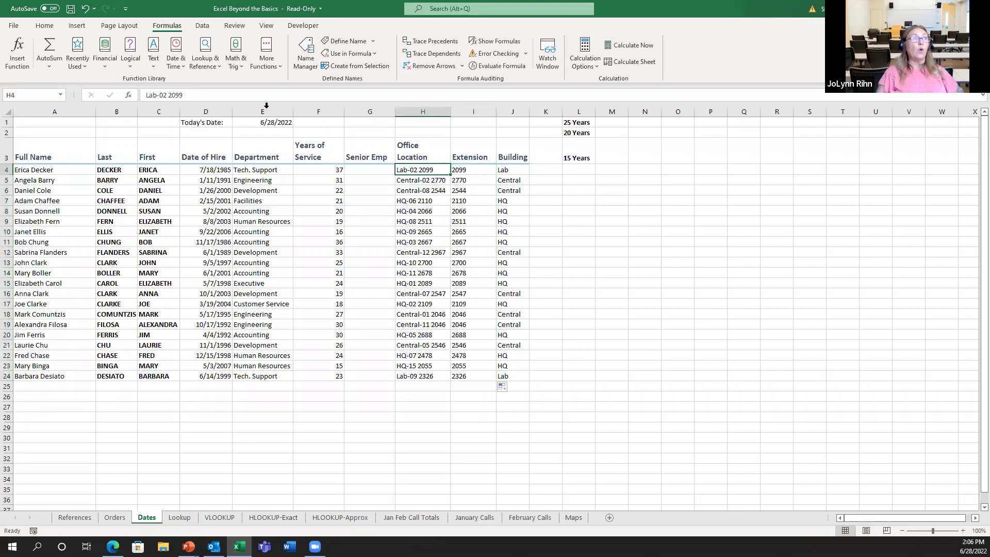
# Change H4's extension digits to 3400 to test the formula, then go to the Lookup sheet
pyautogui.doubleClick(171, 94)
pyautogui.write('3400')
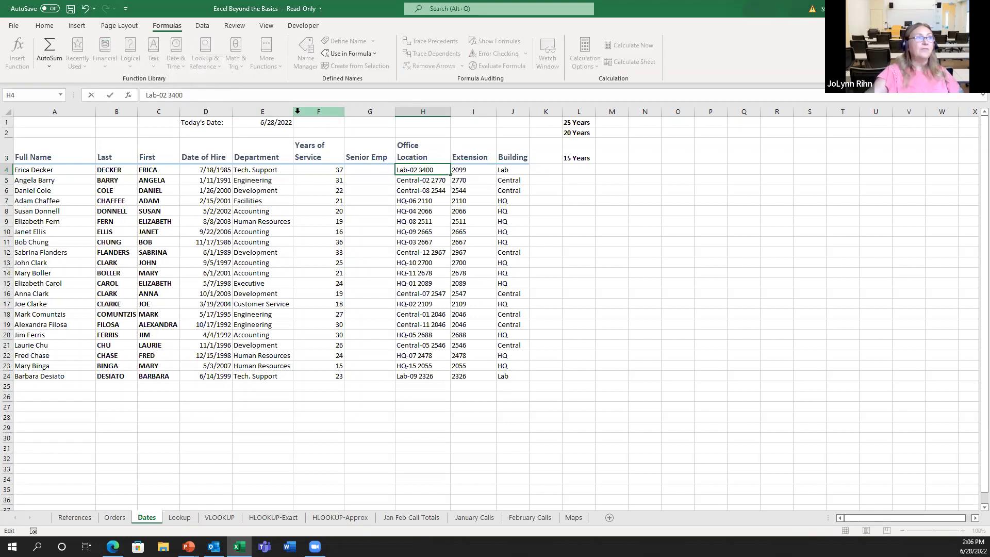
pyautogui.press('Return')
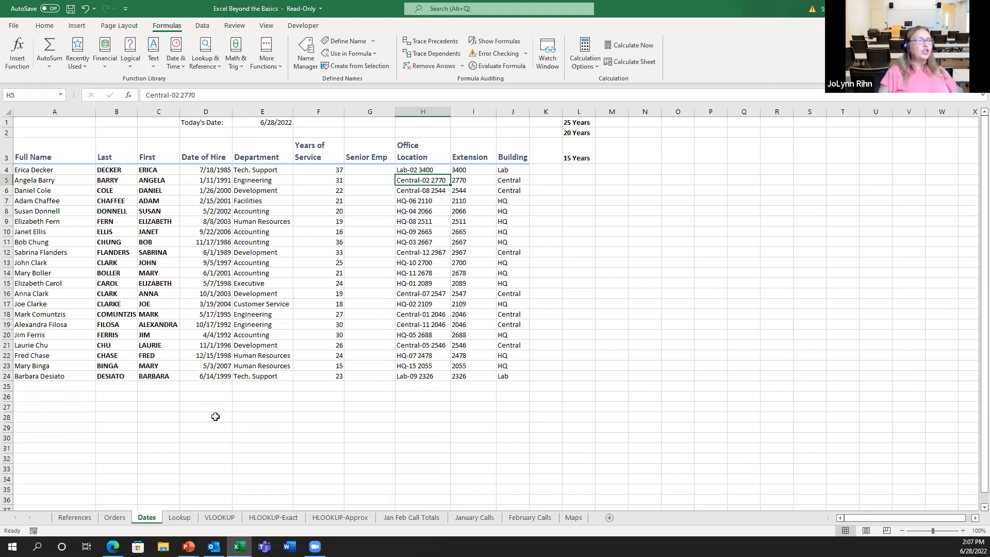
pyautogui.click(180, 518)
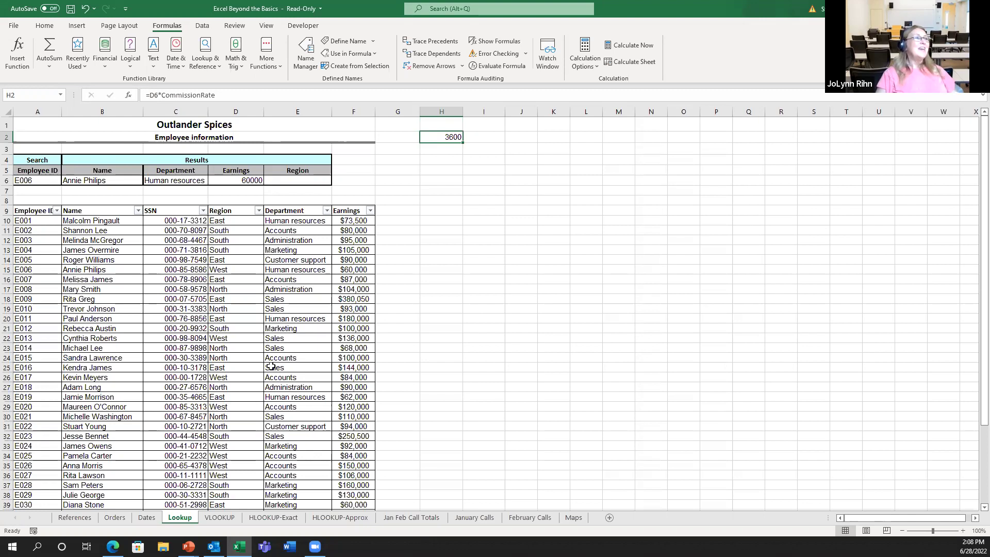
pyautogui.click(98, 182)
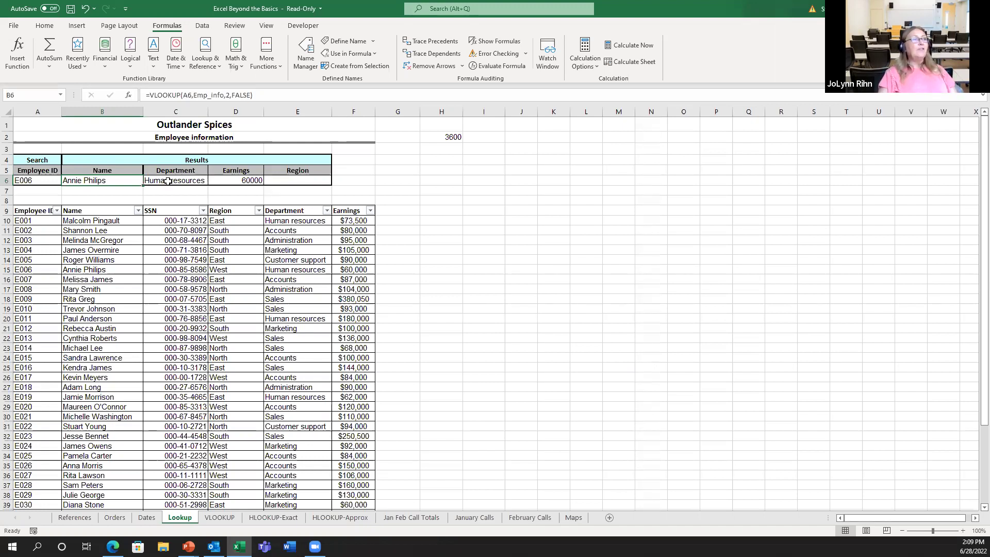
pyautogui.click(169, 181)
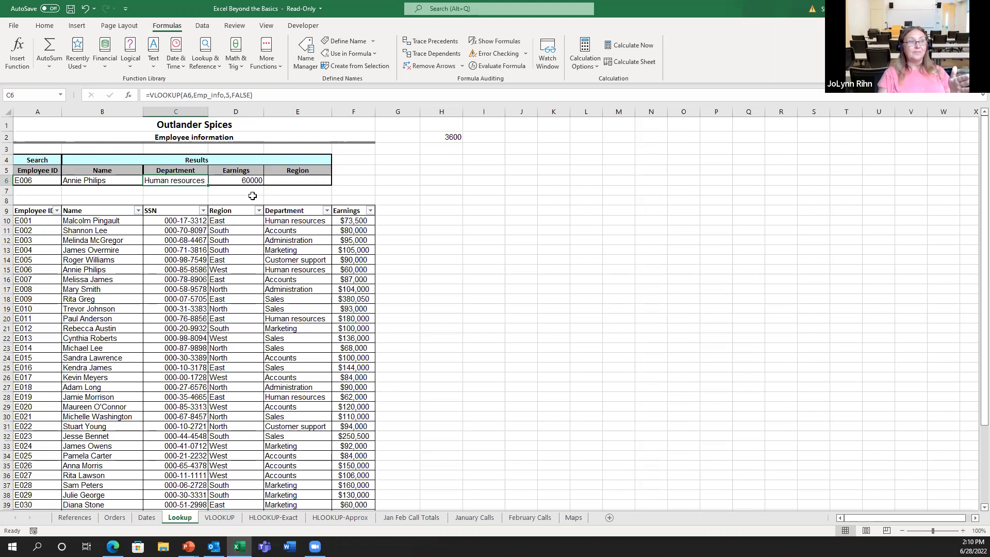
pyautogui.click(251, 180)
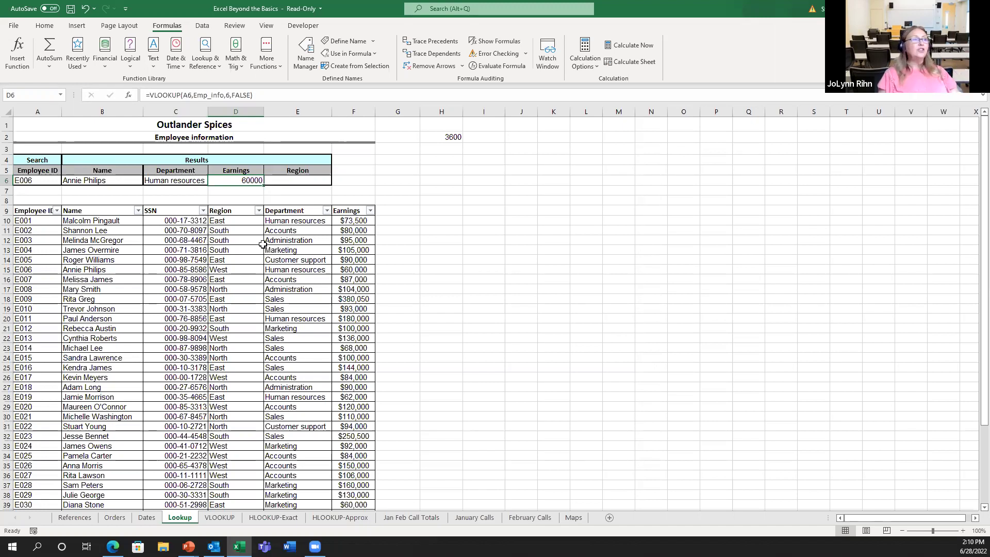
pyautogui.click(297, 181)
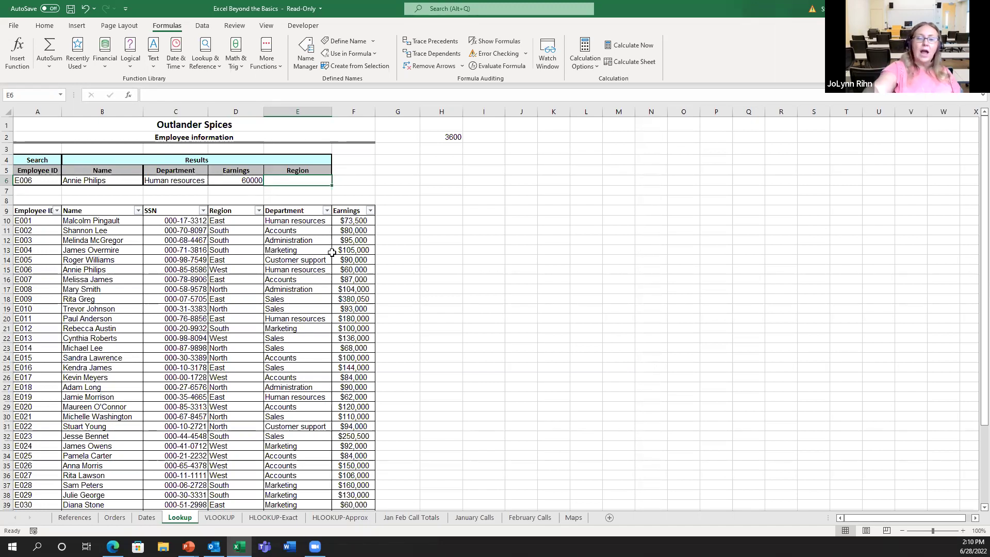
# Enter =VLOOKUP(A6,Emp_info,4,FALSE) in E6, returning West for E006
pyautogui.write('=v')
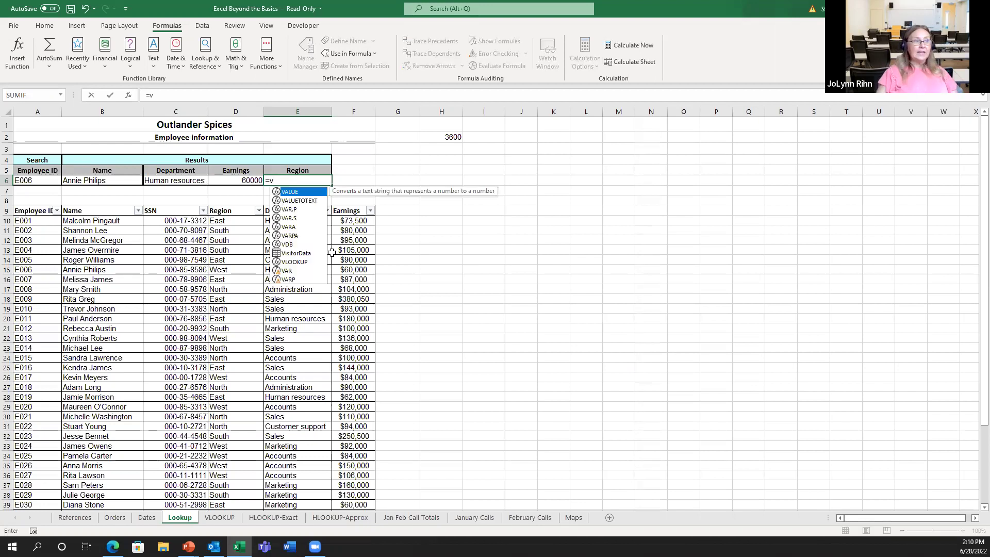
pyautogui.doubleClick(288, 262)
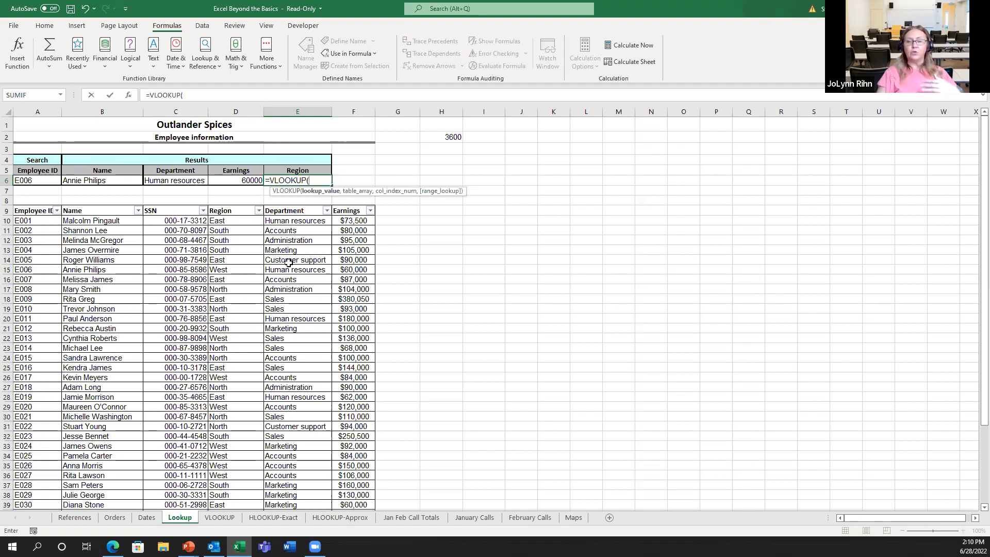
pyautogui.click(27, 180)
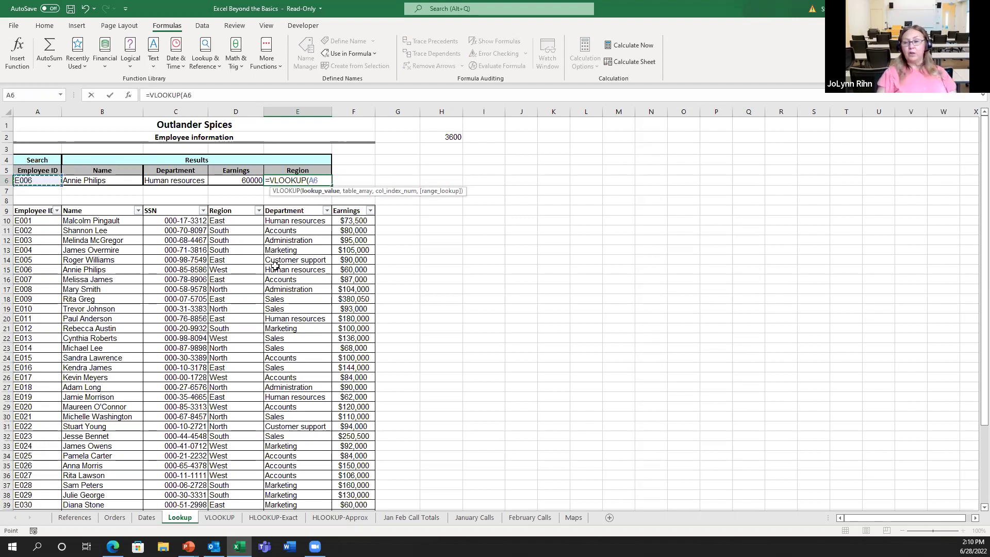
pyautogui.write(',')
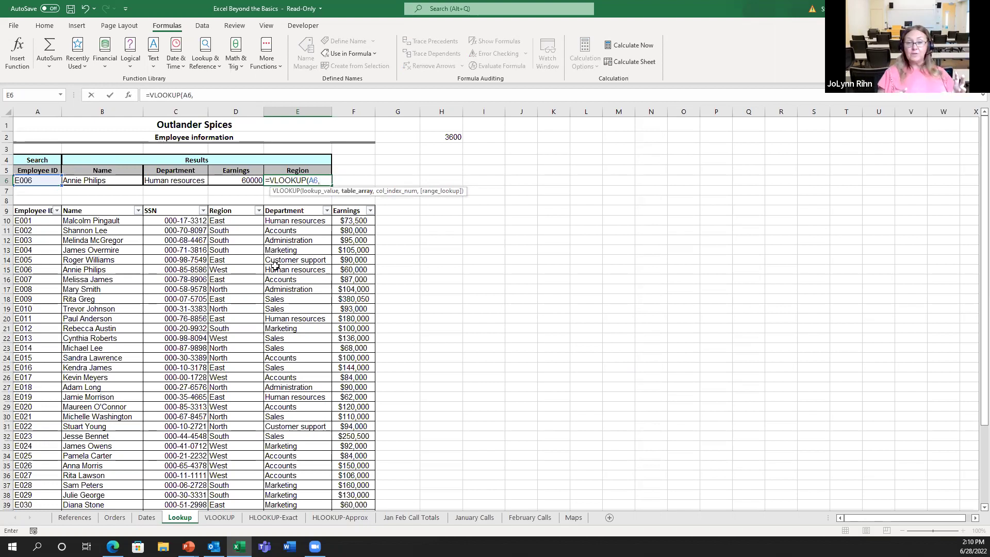
pyautogui.write('e')
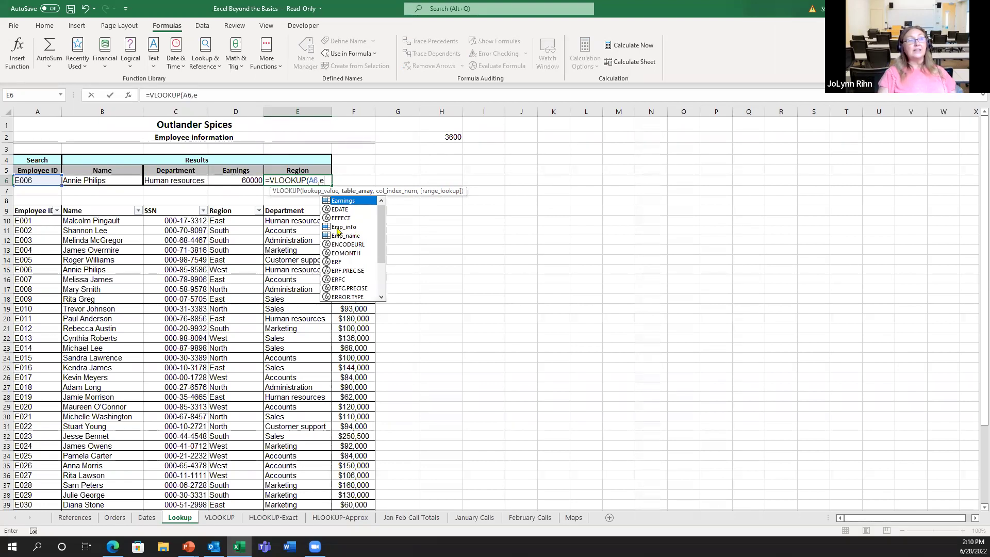
pyautogui.doubleClick(337, 227)
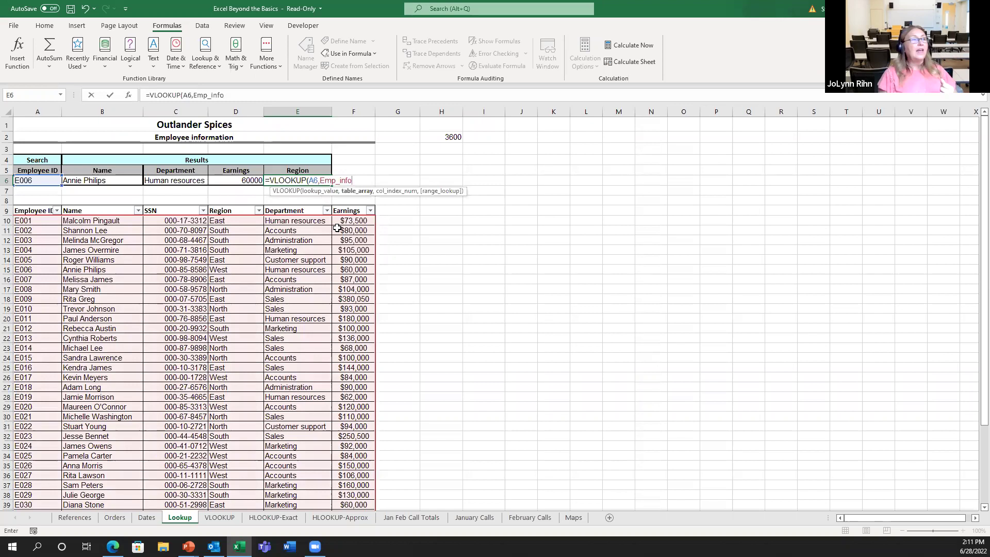
pyautogui.write(',4')
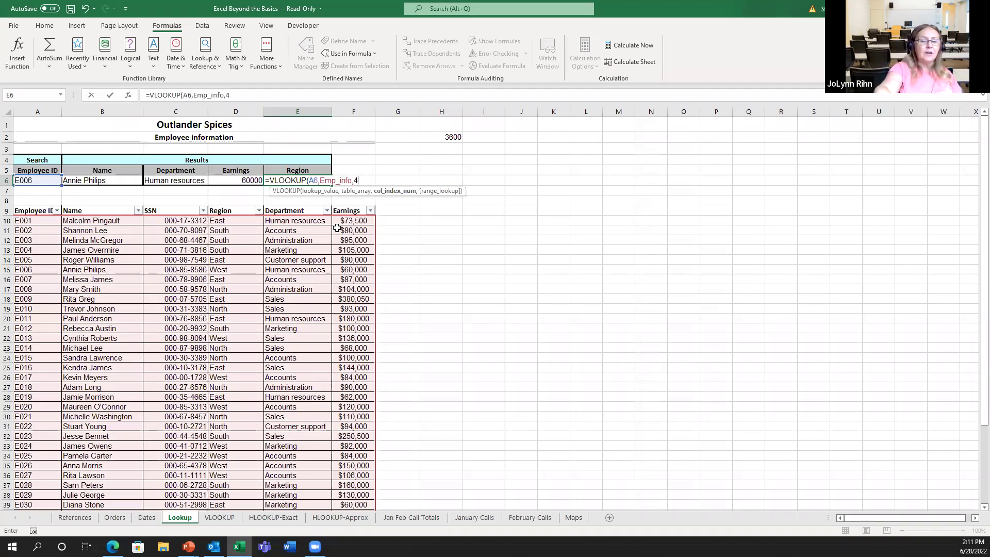
pyautogui.write(',')
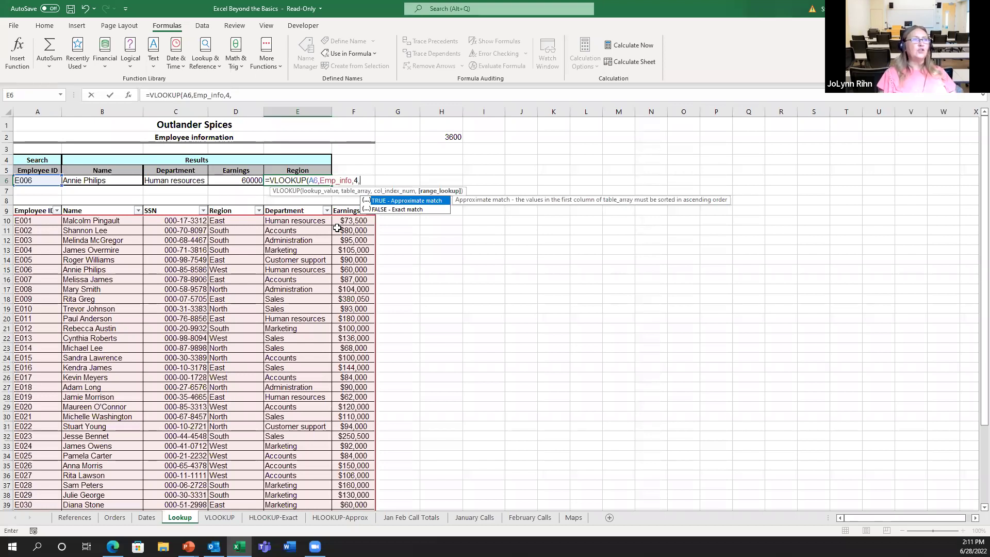
pyautogui.doubleClick(382, 209)
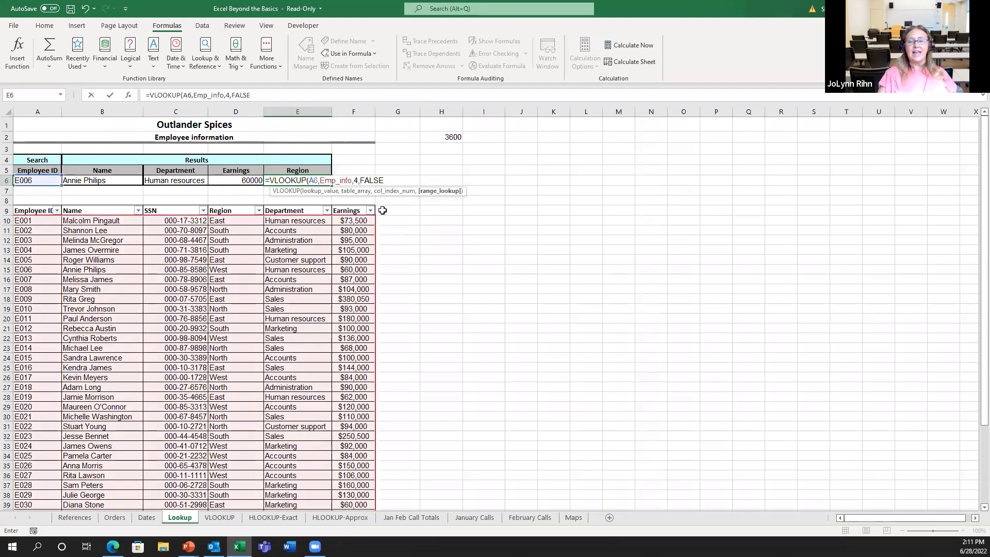
pyautogui.hotkey('ctrl', 'Return')
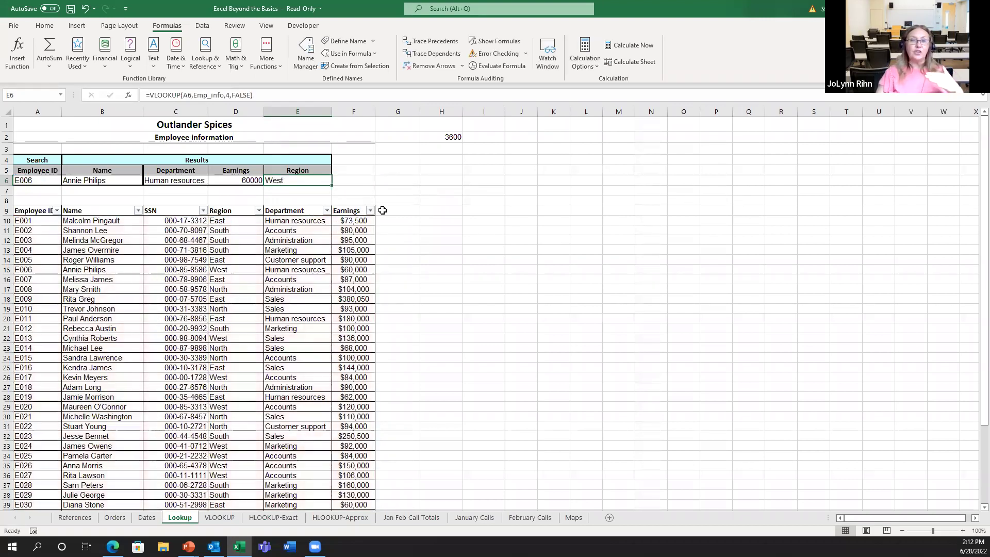
# Pick E011 from A6's dropdown to show East and 180000, then open the VLOOKUP sheet
pyautogui.click(42, 179)
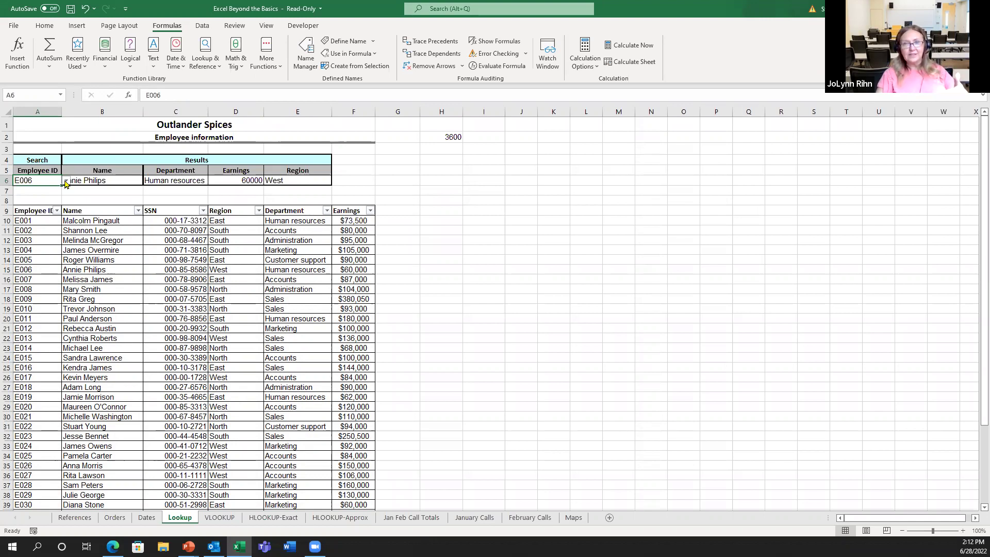
pyautogui.click(65, 180)
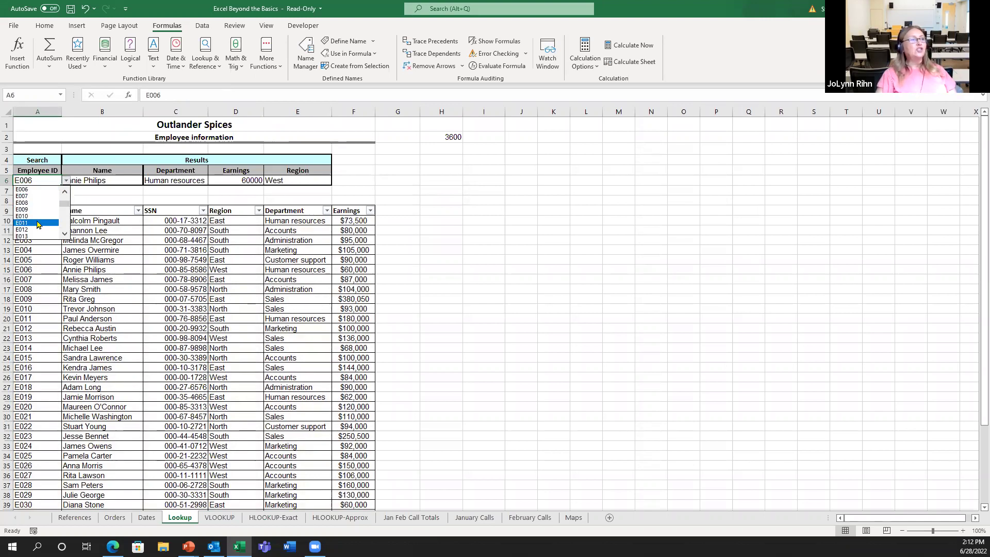
pyautogui.click(61, 220)
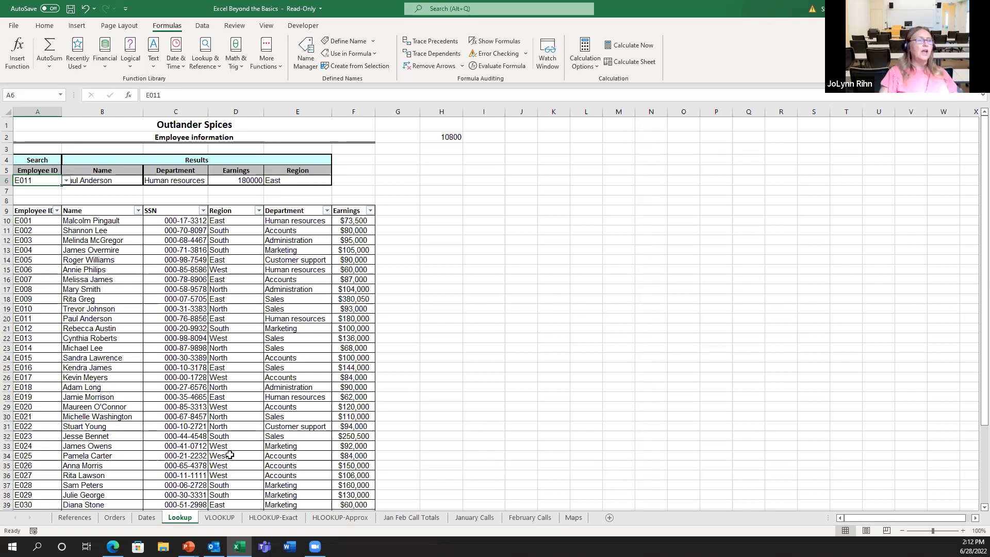
pyautogui.click(222, 518)
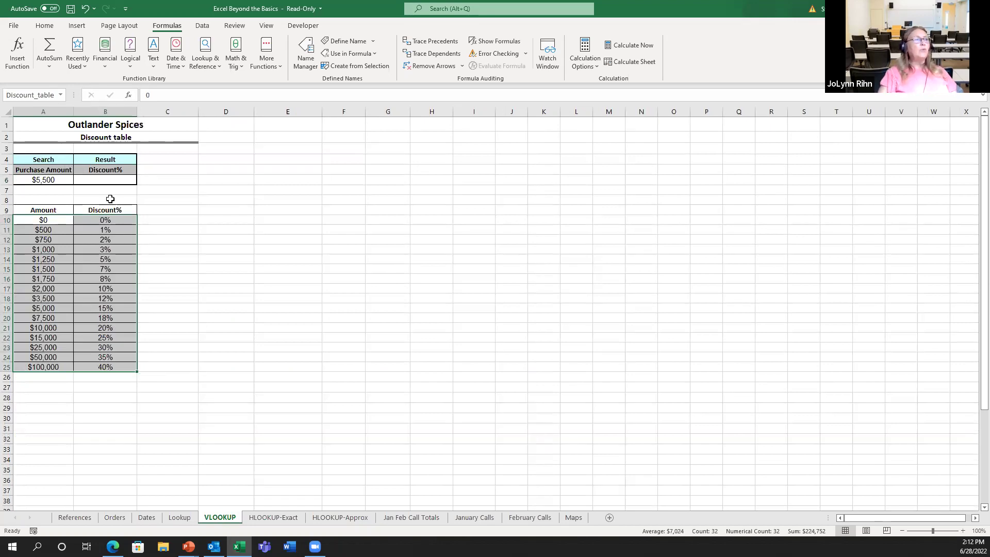
pyautogui.click(106, 181)
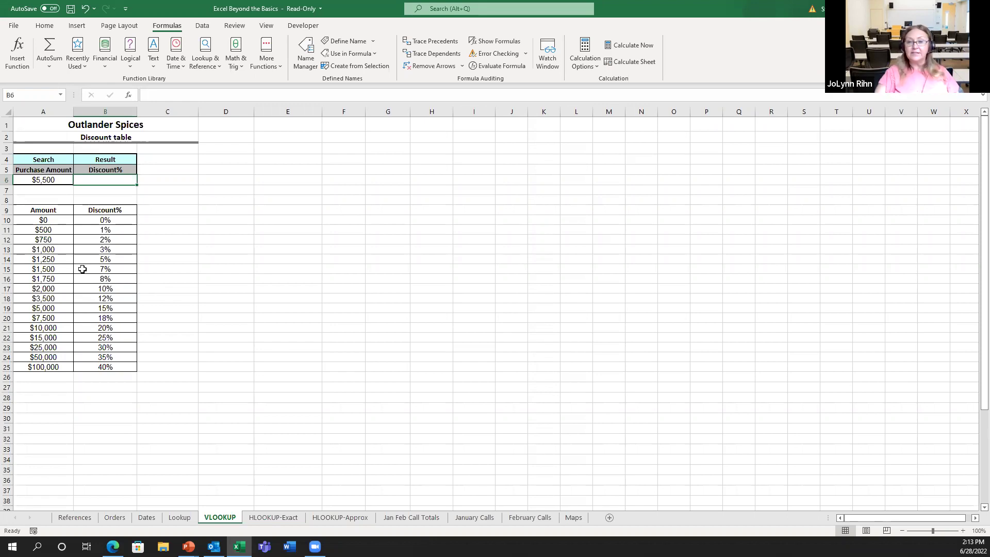
# Enter =VLOOKUP(A6,A9:B25,2,TRUE) in B6, returning 15% for the $5,500 purchase
pyautogui.write('=v')
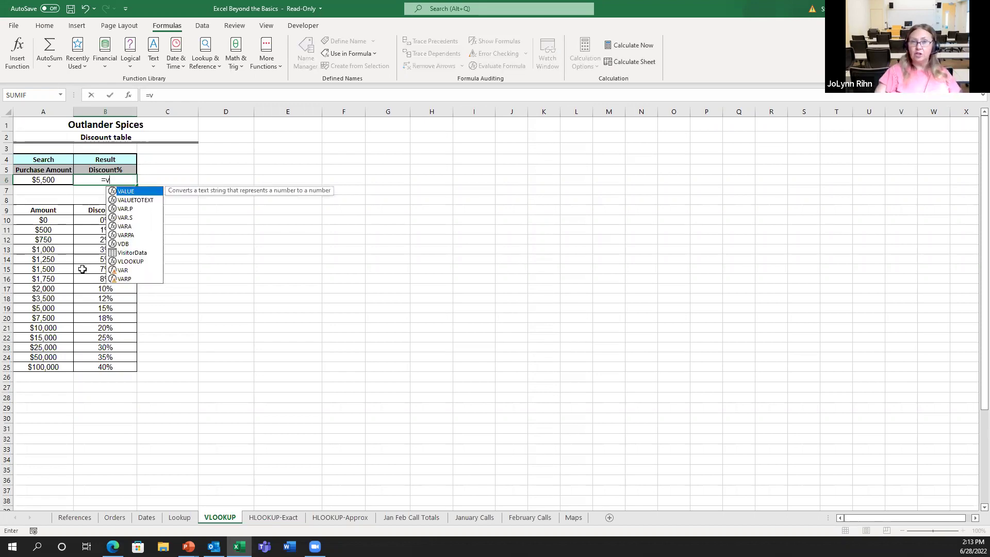
pyautogui.click(134, 262)
pyautogui.doubleClick(134, 261)
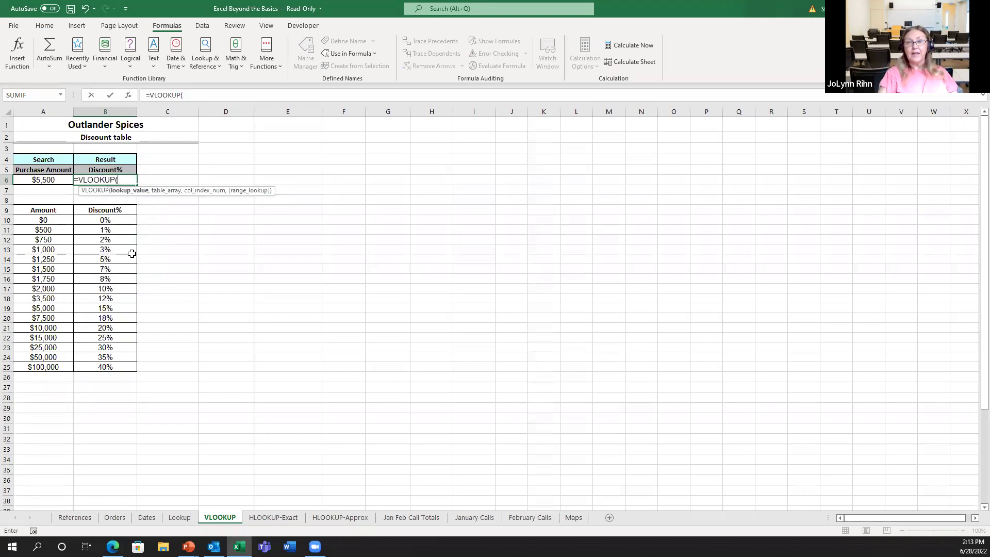
pyautogui.click(55, 185)
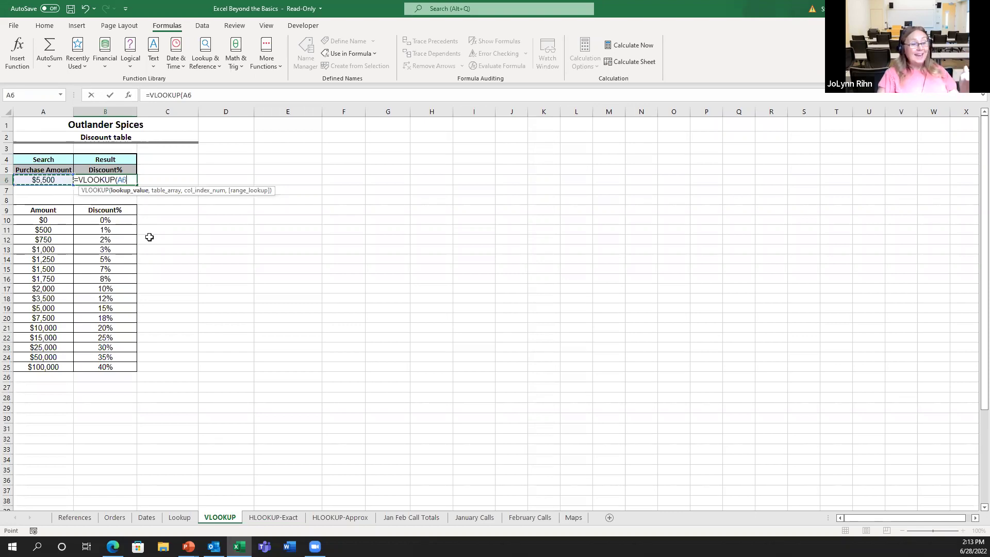
pyautogui.write(',')
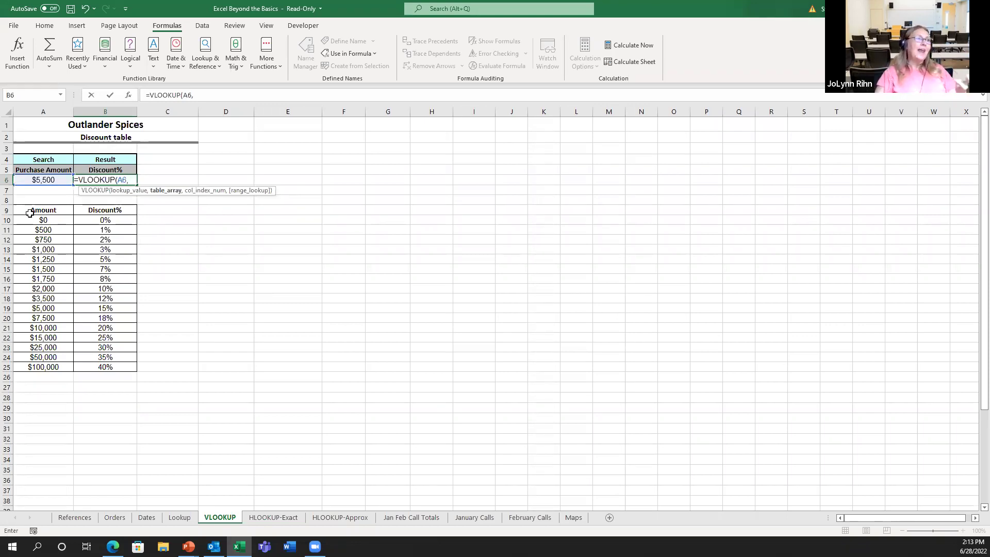
pyautogui.moveTo(32, 211); pyautogui.dragTo(86, 318)
pyautogui.moveTo(89, 365); pyautogui.dragTo(91, 367)
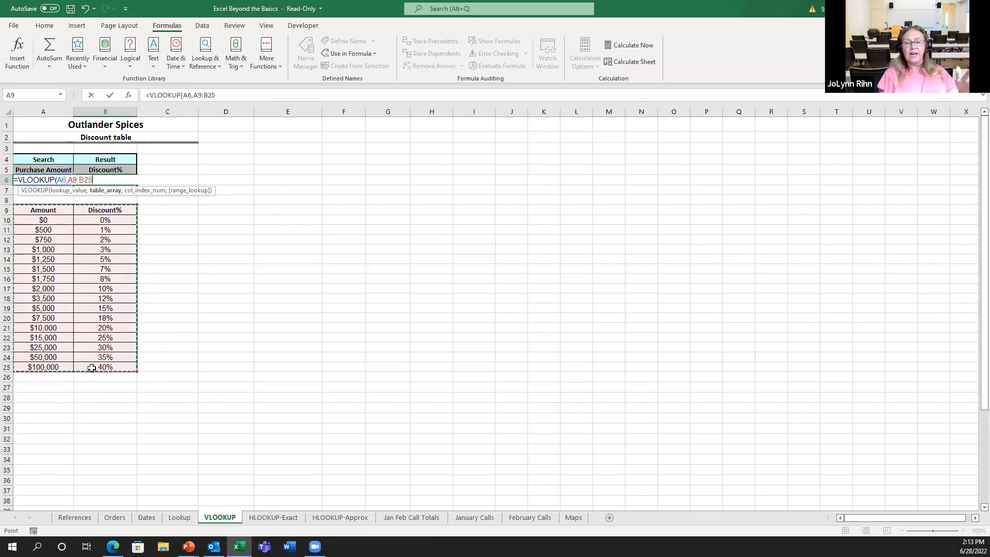
pyautogui.write(',')
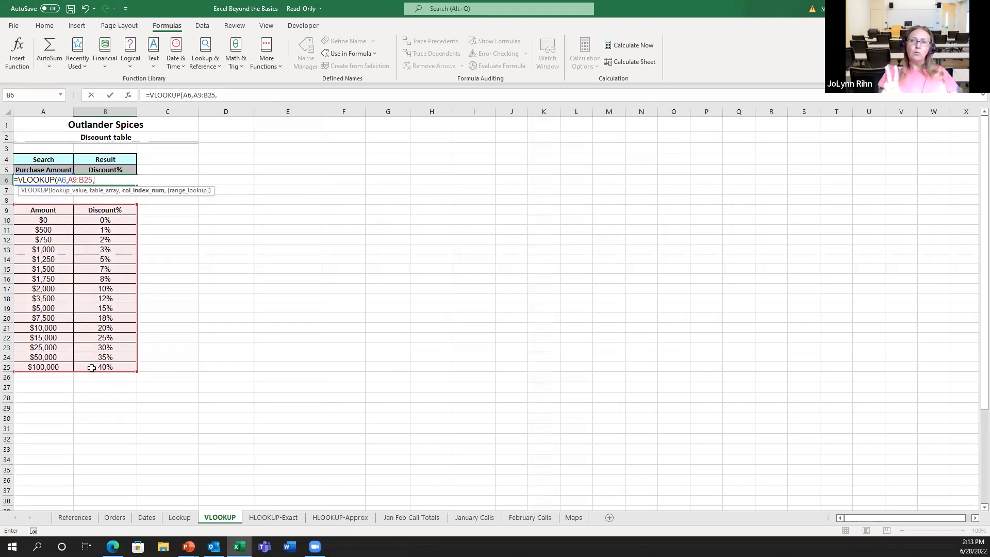
pyautogui.write('2')
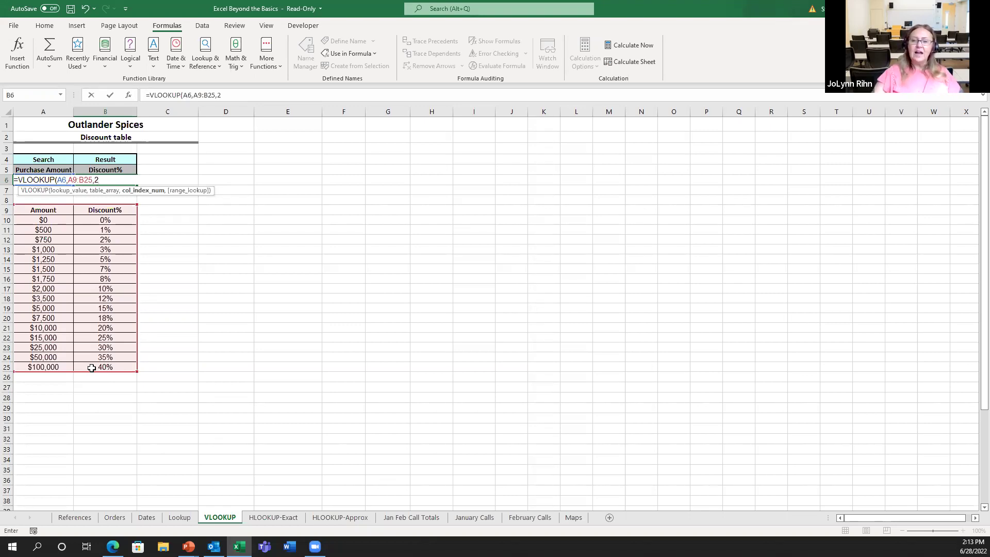
pyautogui.write(',')
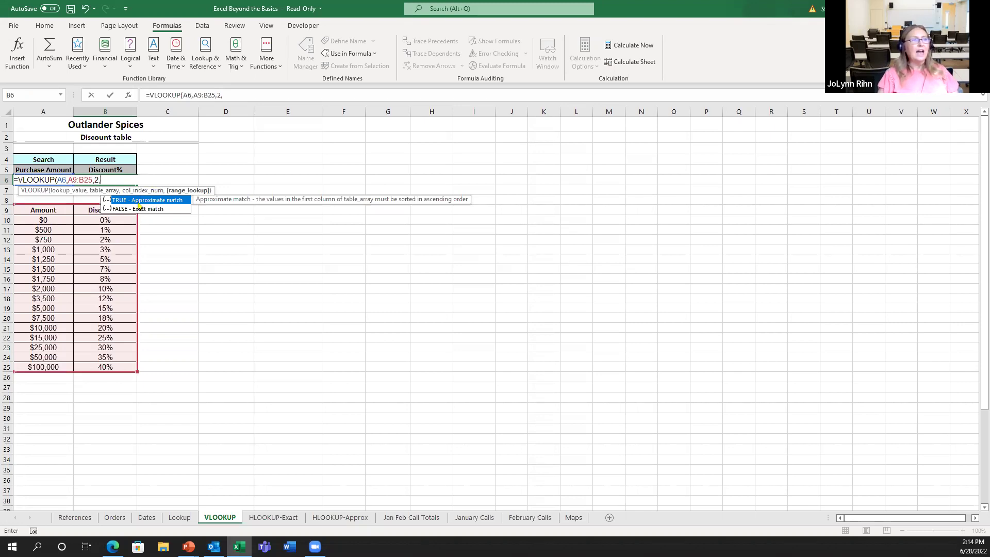
pyautogui.doubleClick(138, 202)
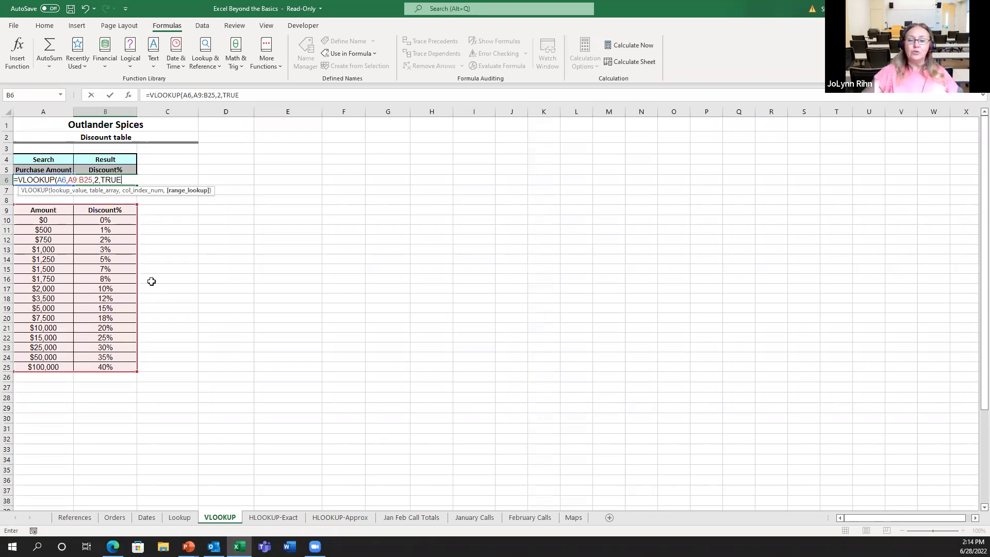
pyautogui.write(')')
pyautogui.hotkey('ctrl', 'Return')
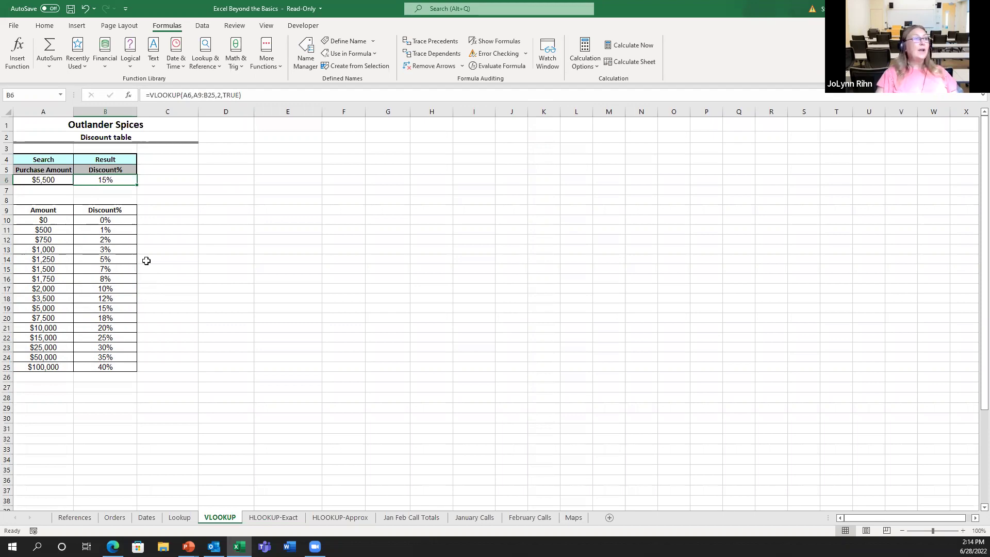
# Enter $100, then $90,000 as the purchase amount in A6 to see a 35% discount
pyautogui.click(41, 179)
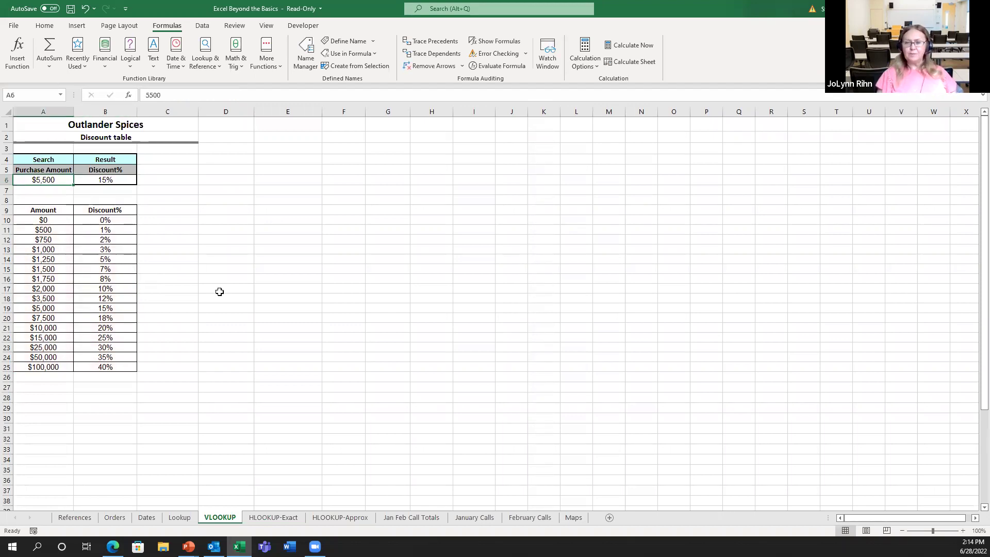
pyautogui.write('100')
pyautogui.press('Return')
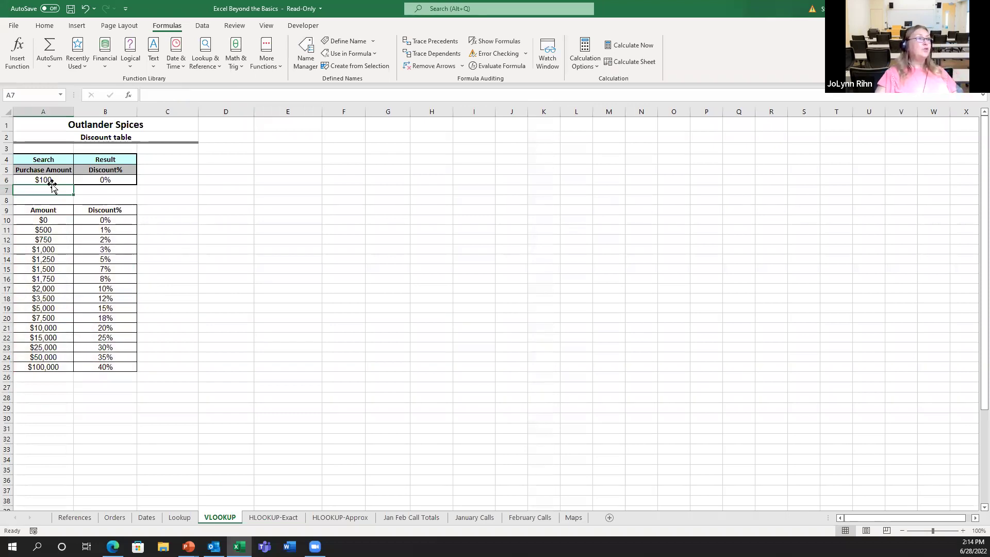
pyautogui.click(65, 181)
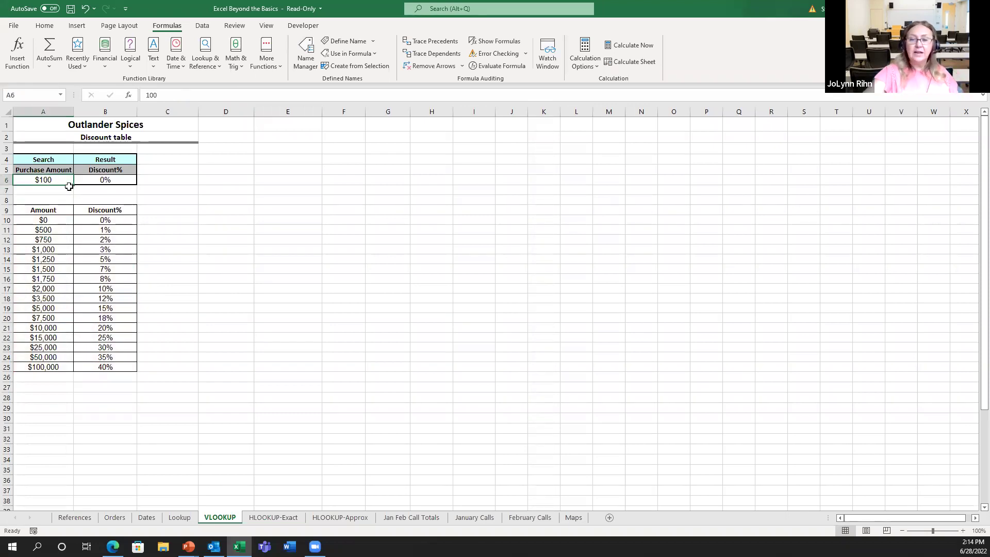
pyautogui.write('90,000')
pyautogui.press('Return')
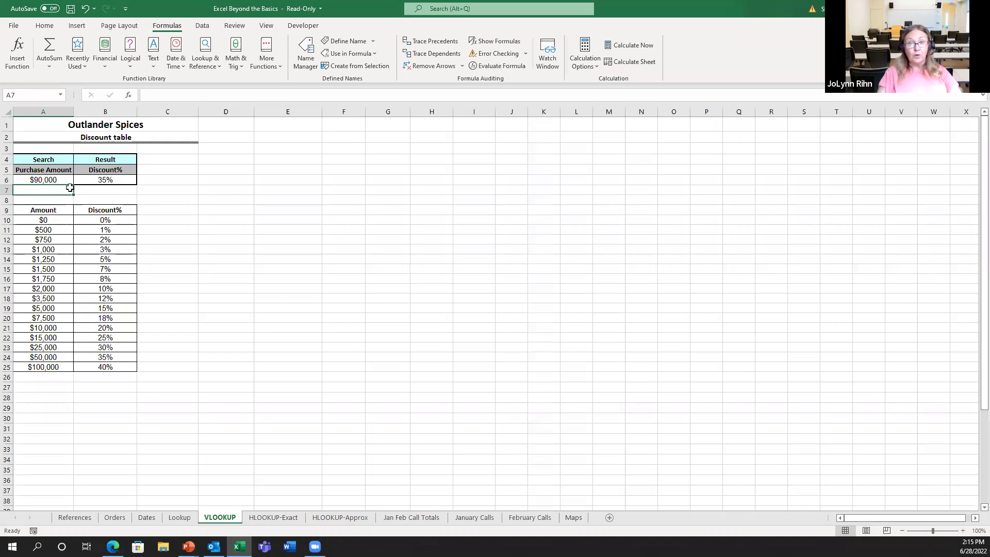
# On the References sheet, select the names and Qtr1–Qtr4 sales in A4:E7
pyautogui.click(76, 517)
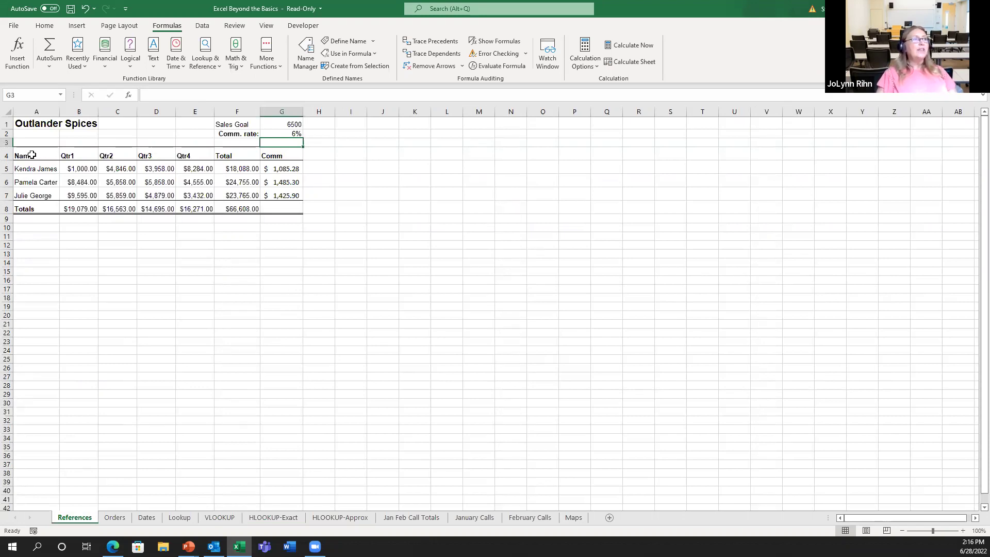
pyautogui.moveTo(32, 155); pyautogui.dragTo(194, 191)
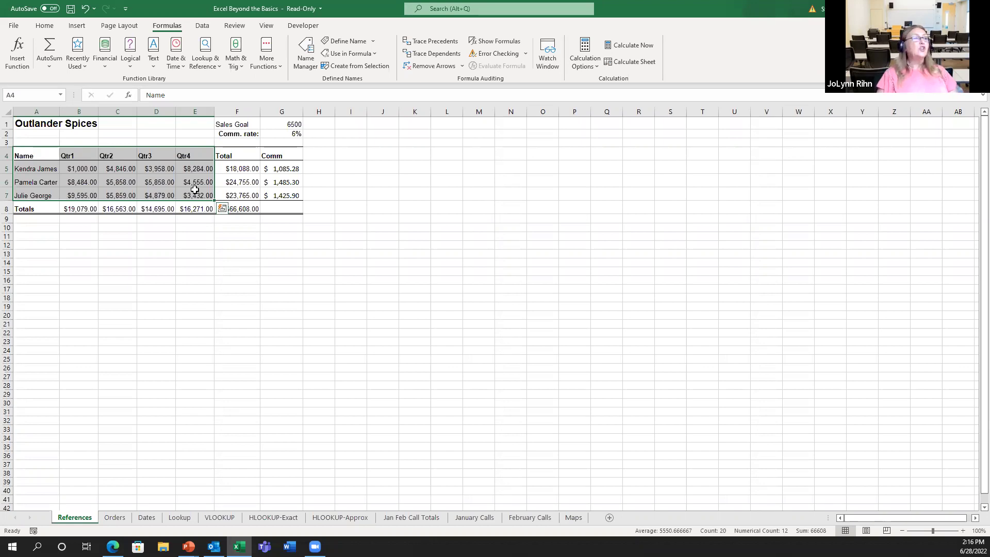
# Browse the Quick Analysis Charts, Totals, Tables and Sparklines suggestions, ending on Charts
pyautogui.click(222, 208)
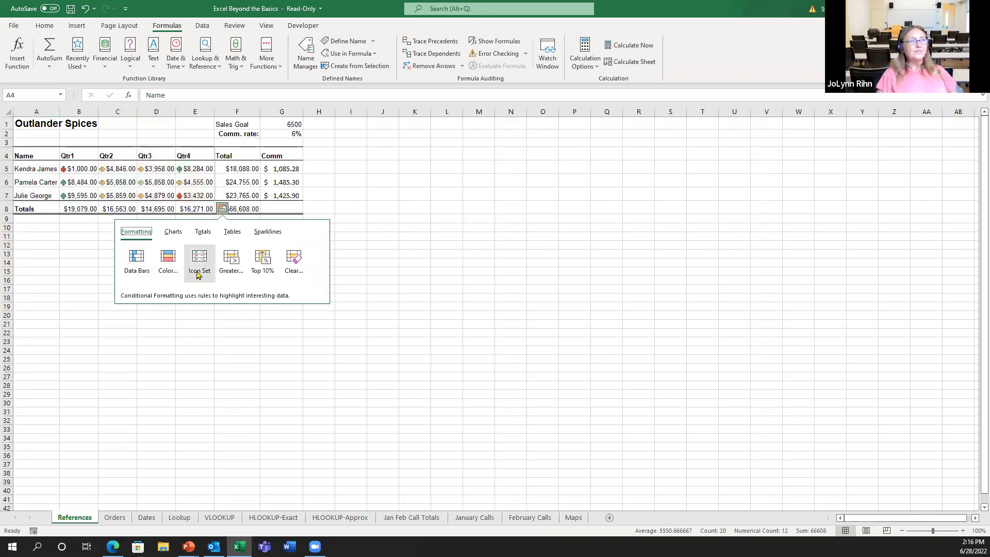
pyautogui.click(173, 231)
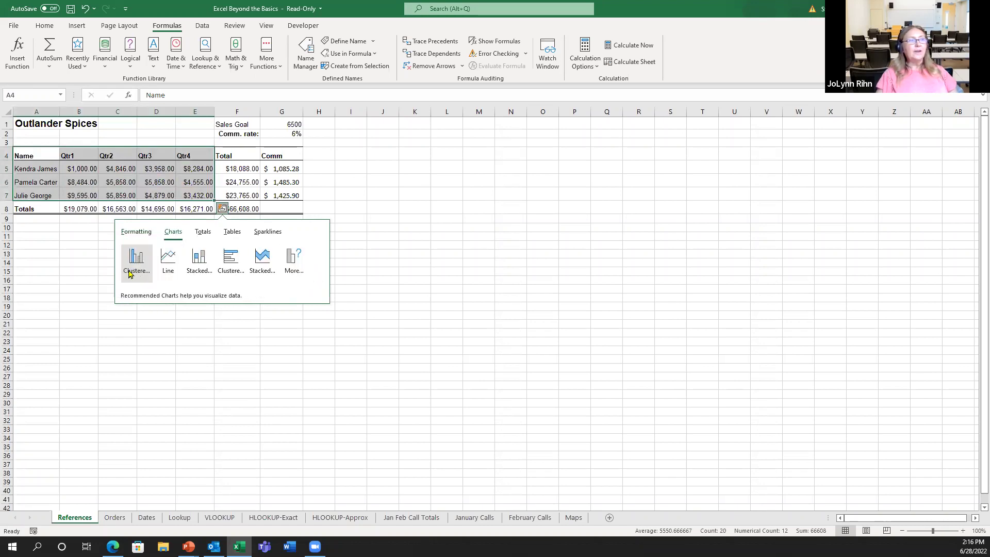
pyautogui.click(203, 231)
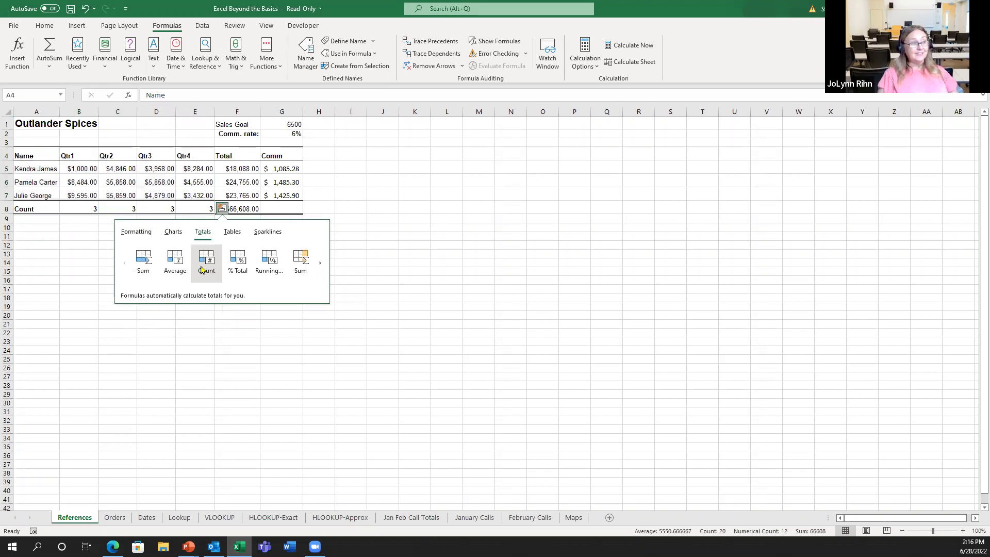
pyautogui.click(232, 231)
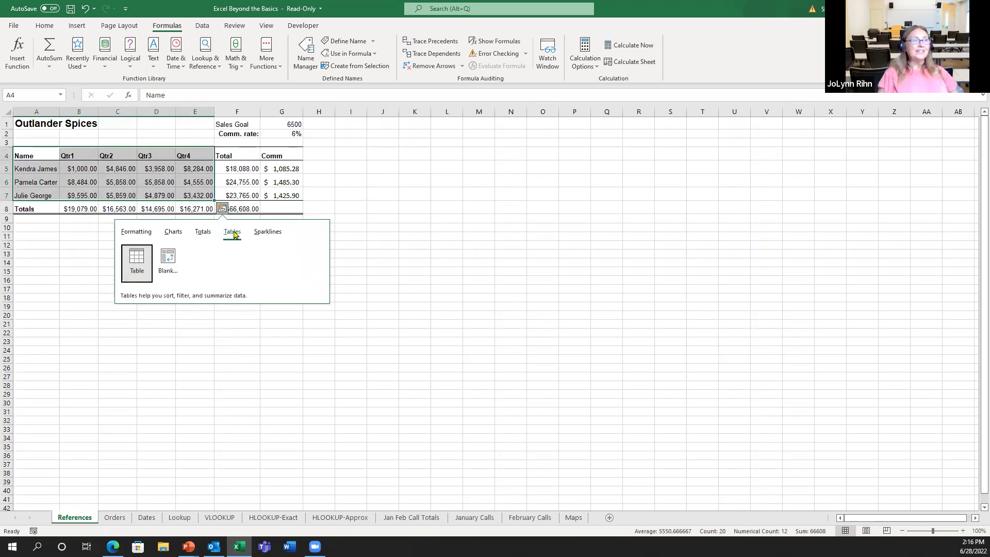
pyautogui.click(261, 235)
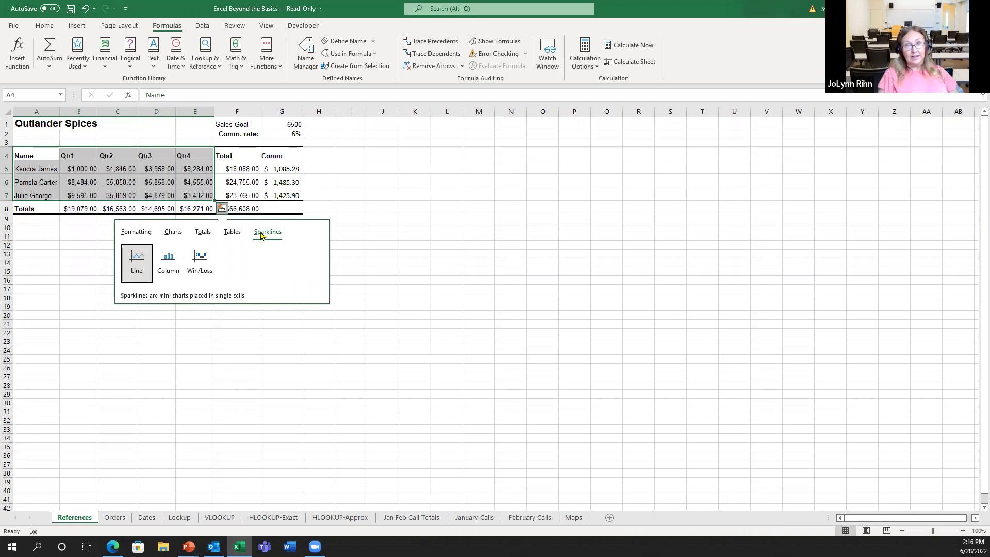
pyautogui.click(173, 232)
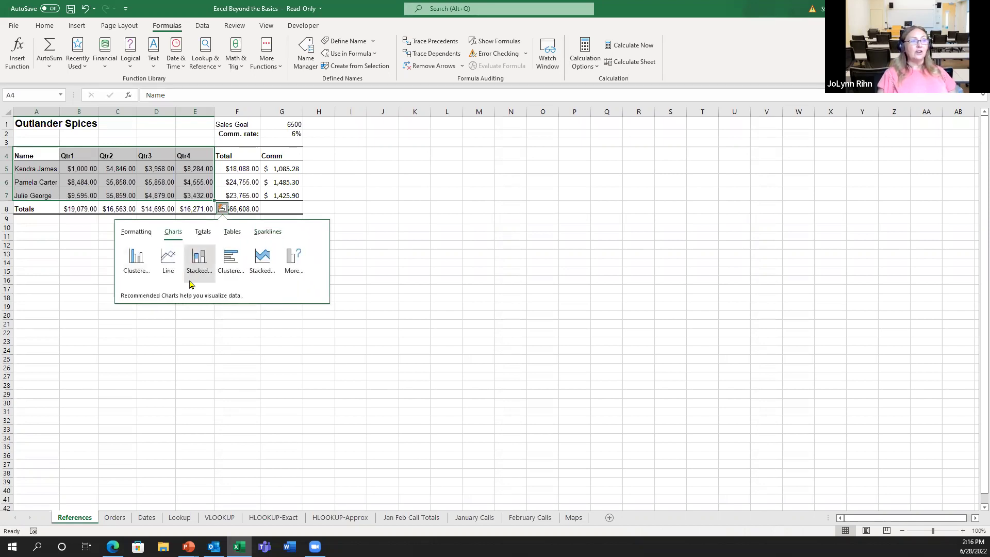
pyautogui.moveTo(189, 283)
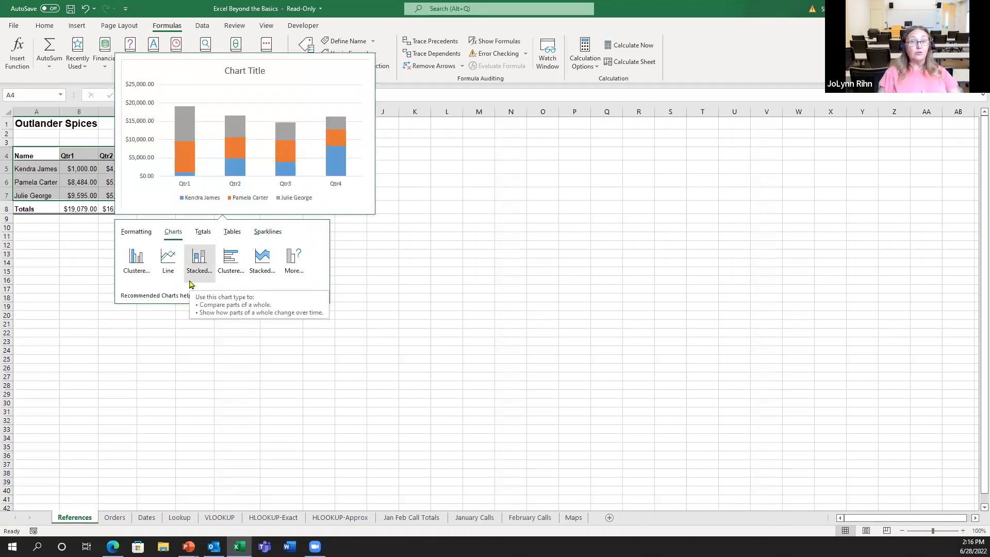
# Insert a Clustered Column chart of each salesperson's Qtr1–Qtr4 sales from Quick Analysis
pyautogui.click(138, 260)
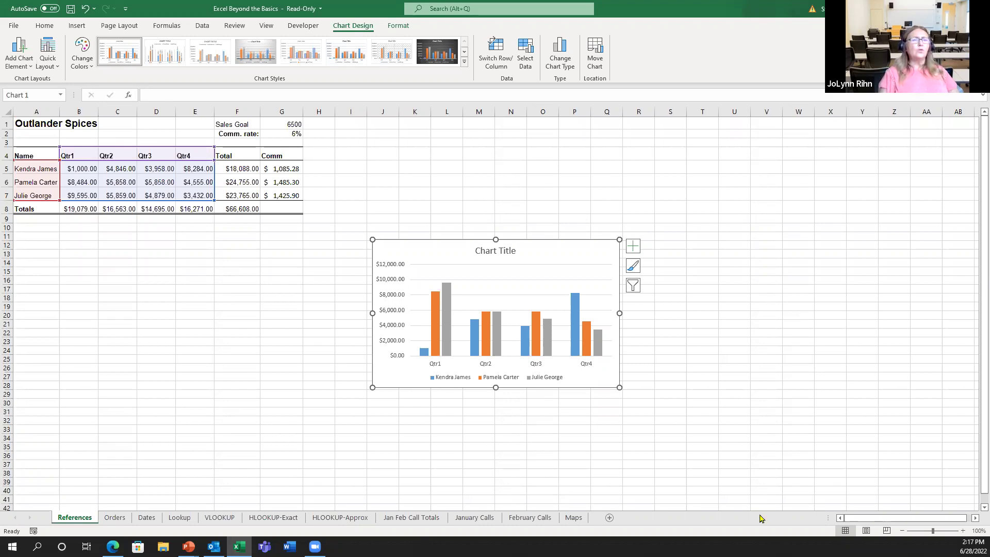
# On the Maps sheet, select the entire VisitorData table starting from B4
pyautogui.click(578, 521)
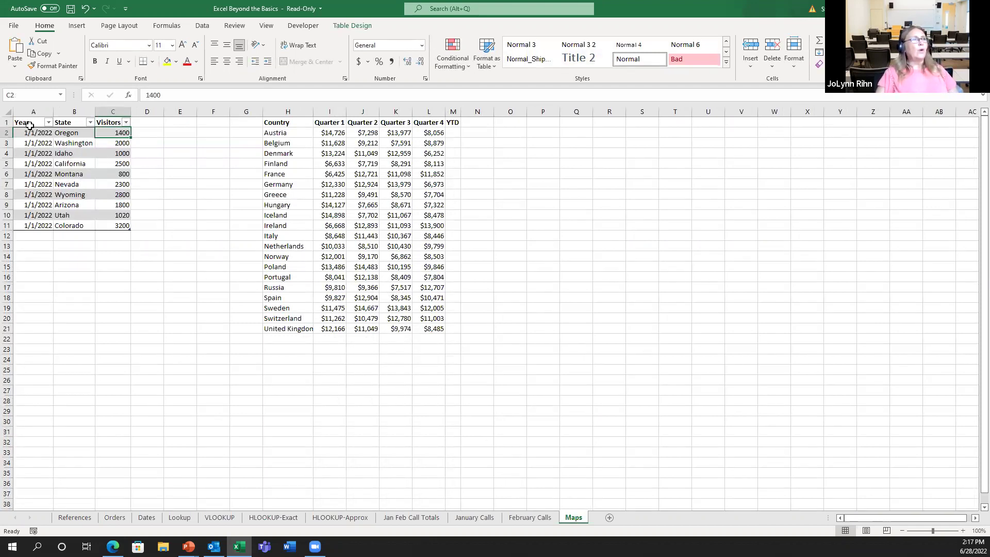
pyautogui.click(72, 154)
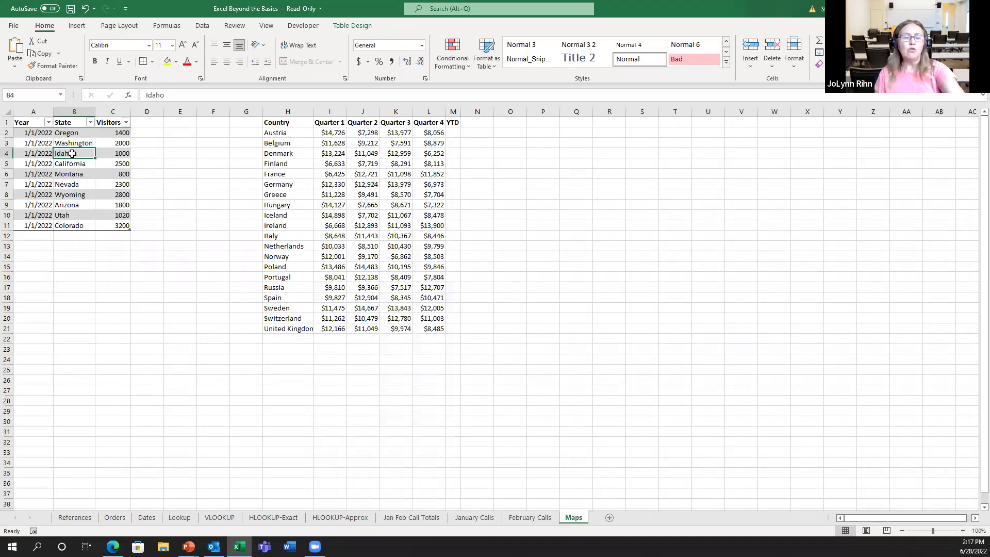
pyautogui.hotkey('ctrl', 'a')
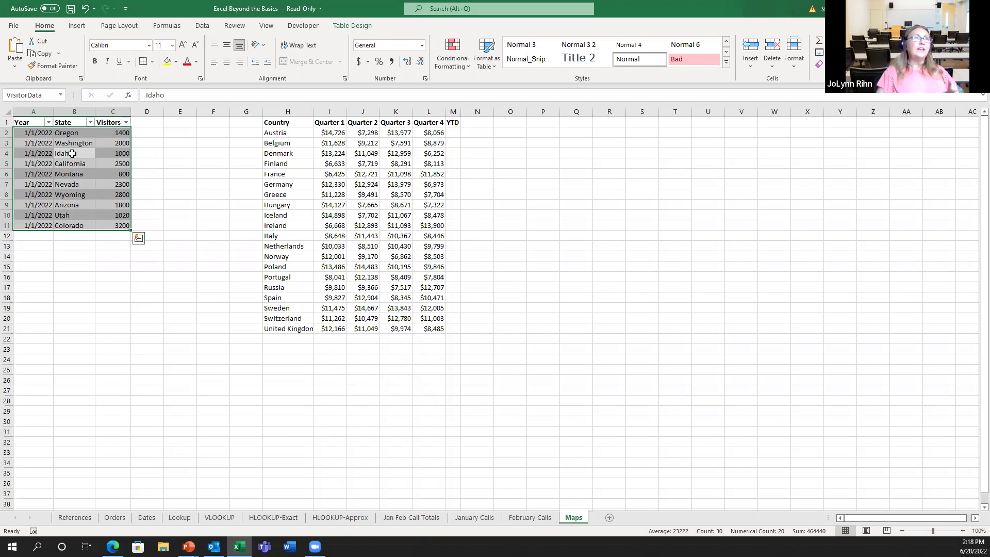
pyautogui.click(76, 26)
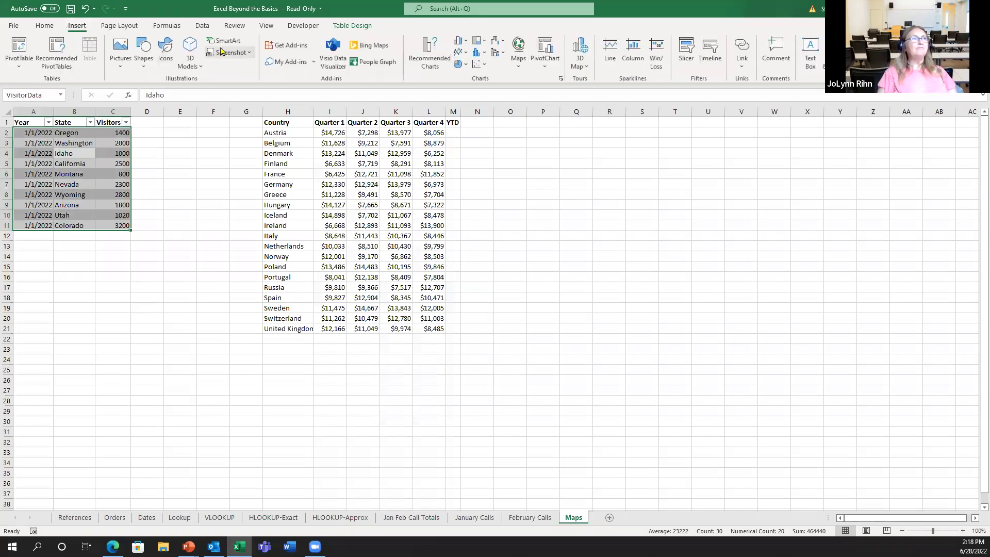
# Insert a filled map of visitors by state, move it up-right, and apply a dark grey style
pyautogui.click(518, 52)
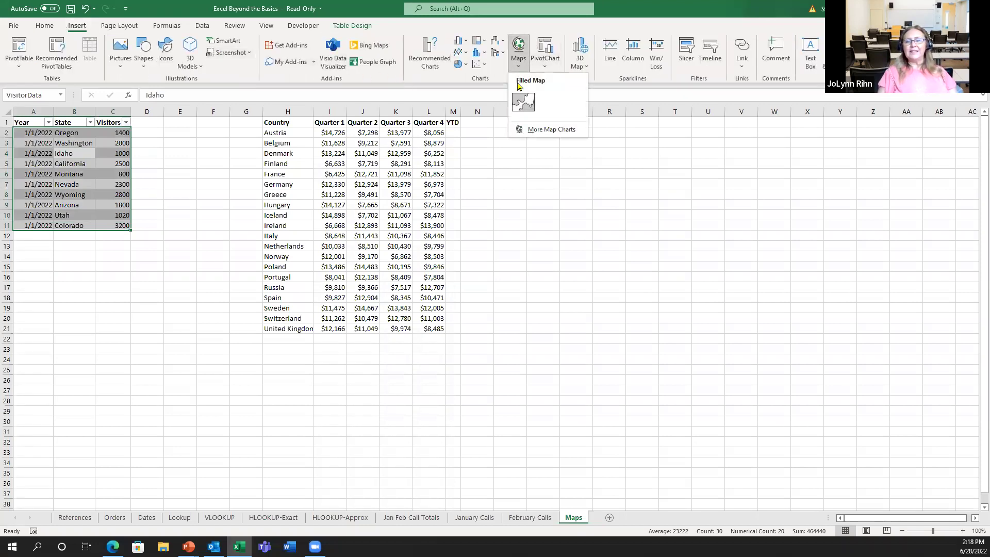
pyautogui.click(529, 107)
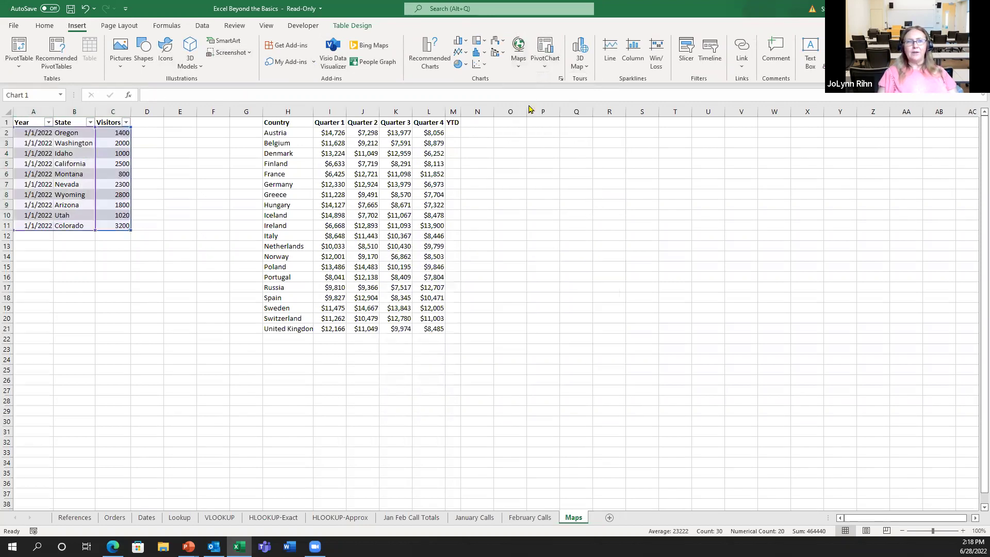
pyautogui.moveTo(554, 256); pyautogui.dragTo(680, 178)
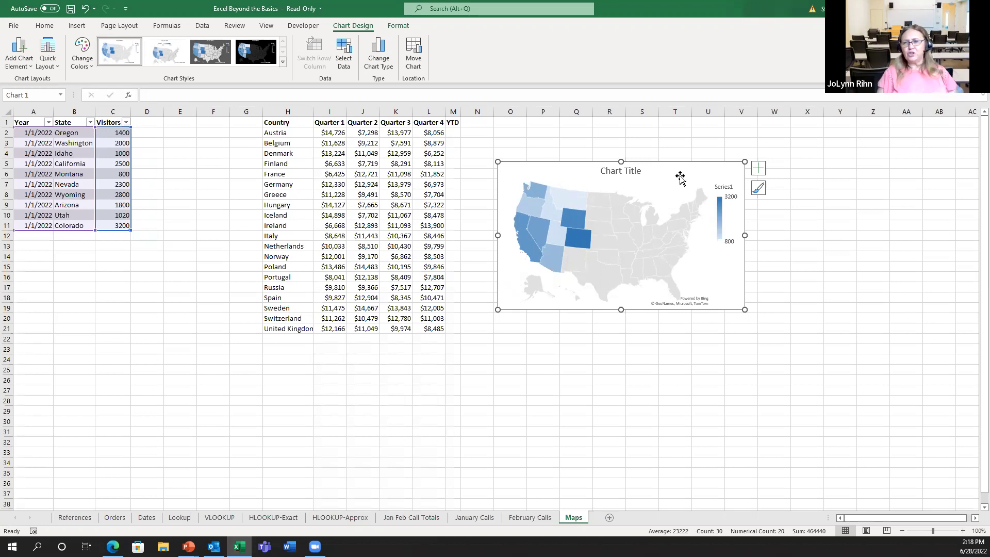
pyautogui.click(209, 52)
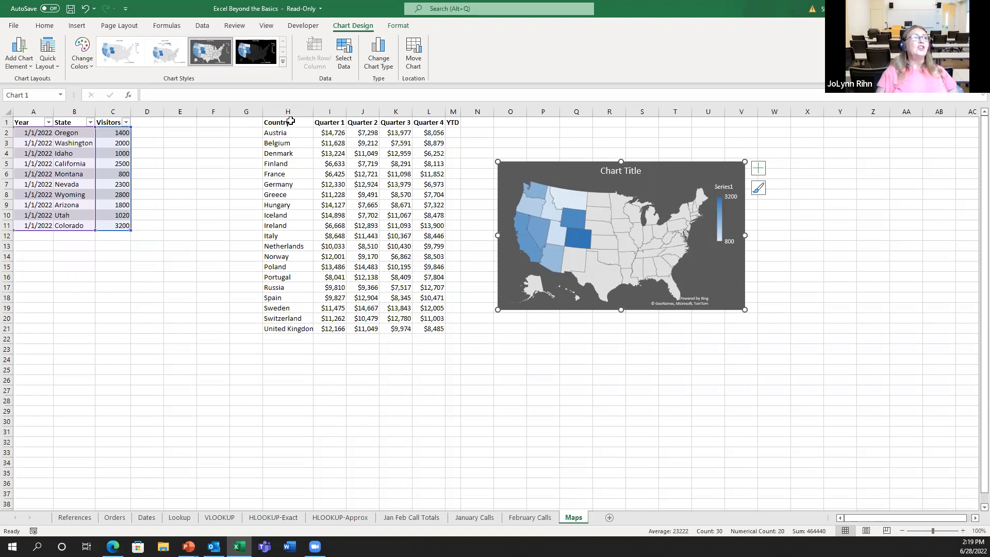
pyautogui.click(91, 29)
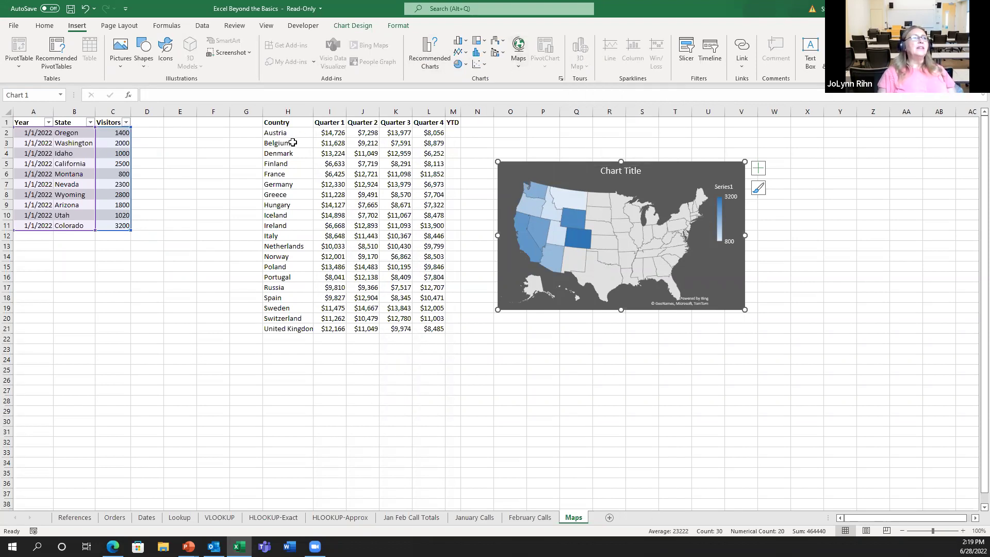
# Select the country quarterly data H1:L21 and insert a filled world map of Quarter 1 sales
pyautogui.moveTo(279, 124); pyautogui.dragTo(419, 326)
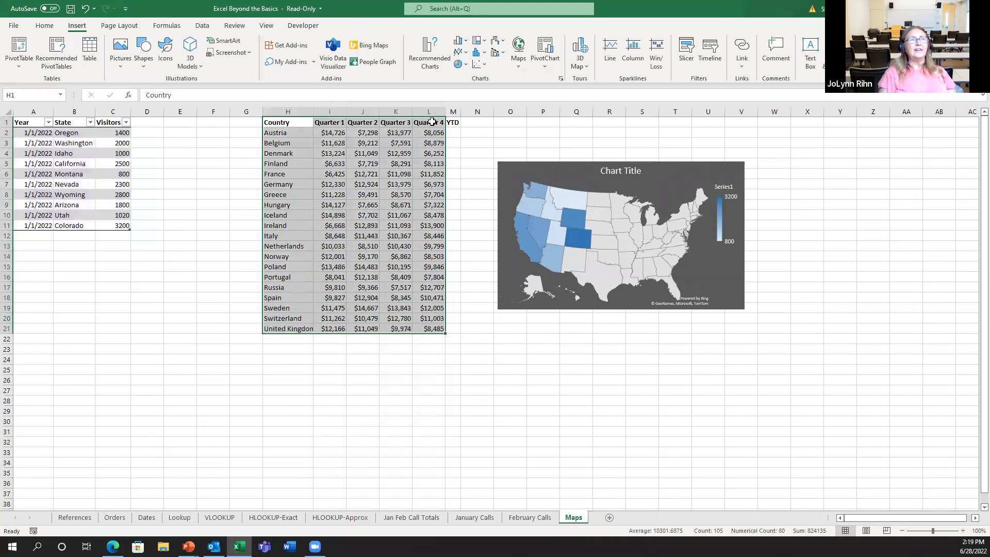
pyautogui.click(519, 50)
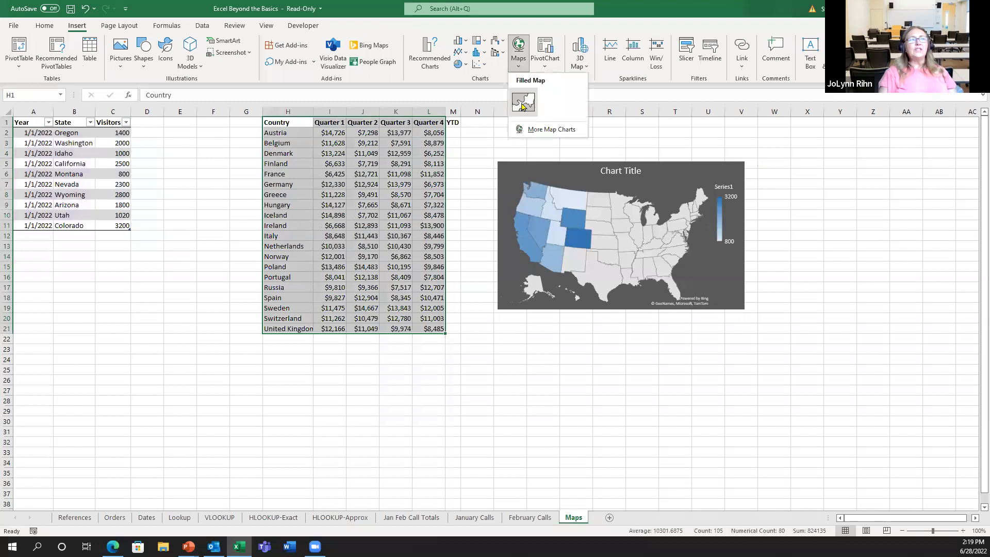
pyautogui.click(523, 102)
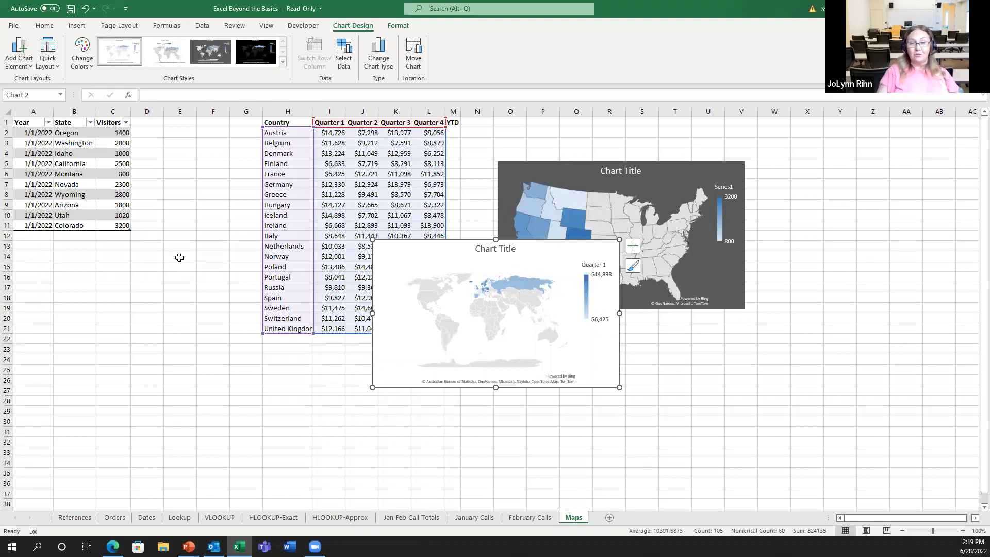
pyautogui.click(179, 258)
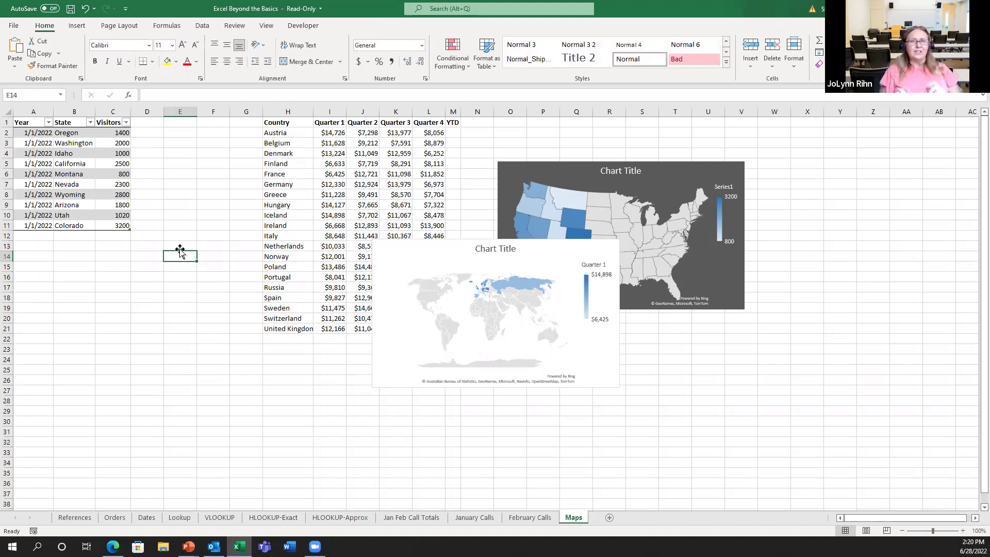
# Compare the January and February Calls sheets and January's C14 SUM formula, then return to Jan Feb Call Totals
pyautogui.click(202, 26)
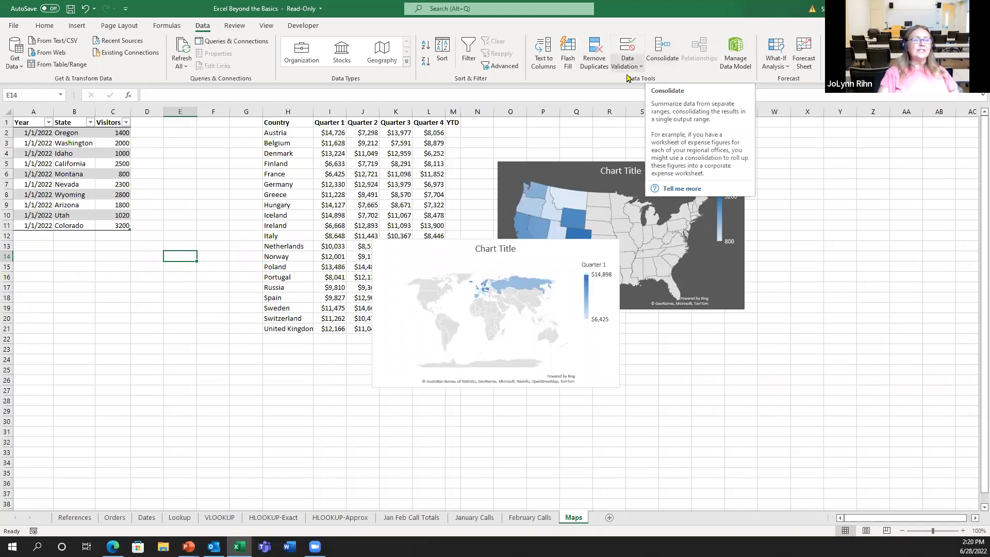
pyautogui.click(474, 517)
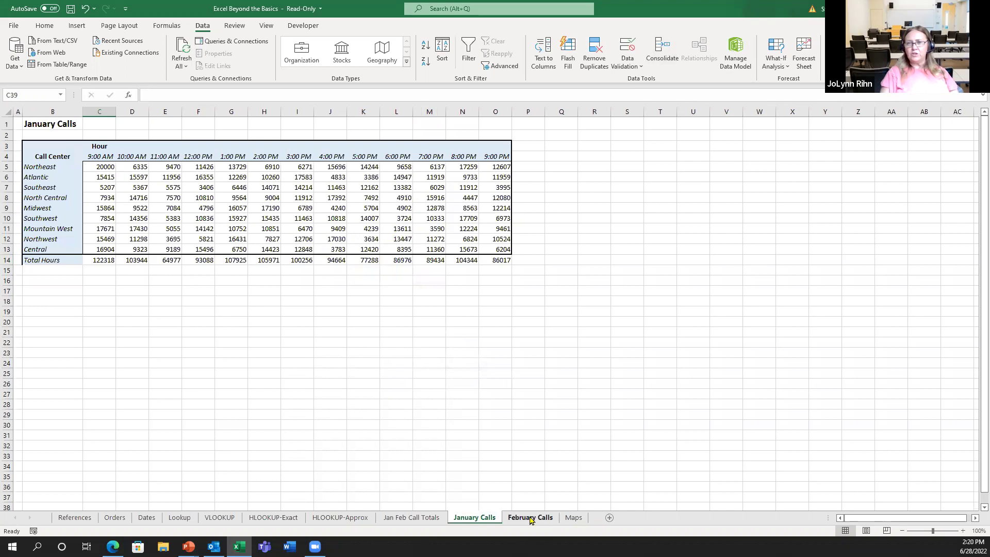
pyautogui.click(530, 518)
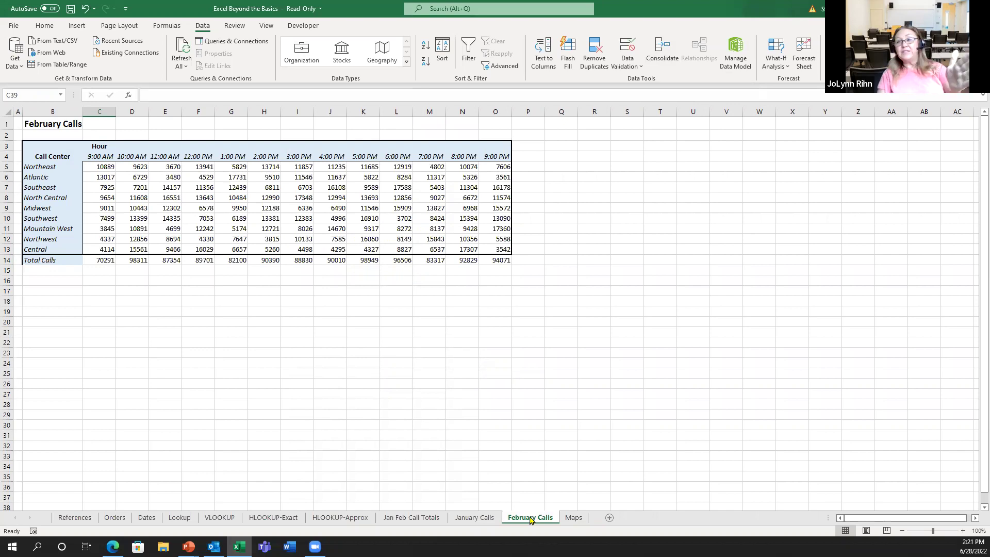
pyautogui.click(476, 519)
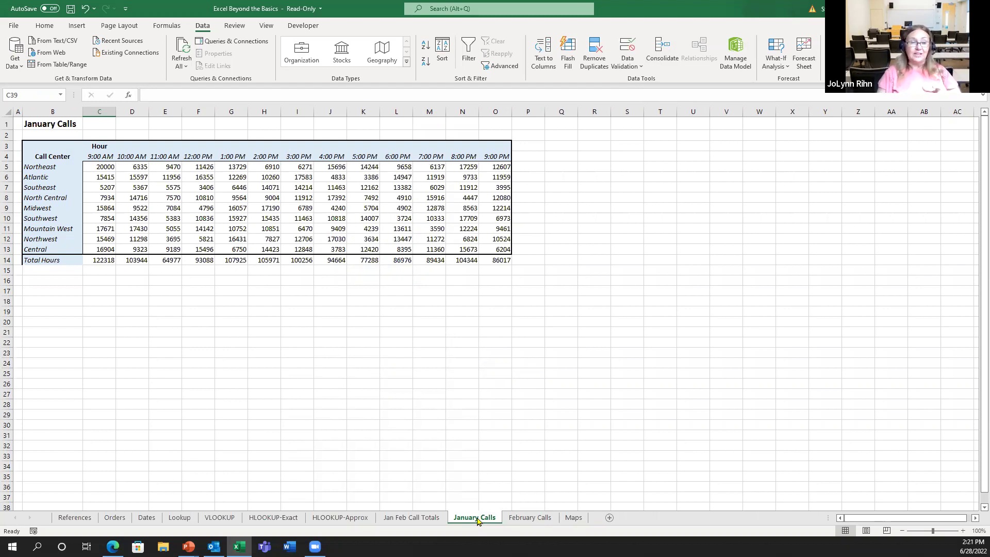
pyautogui.click(419, 518)
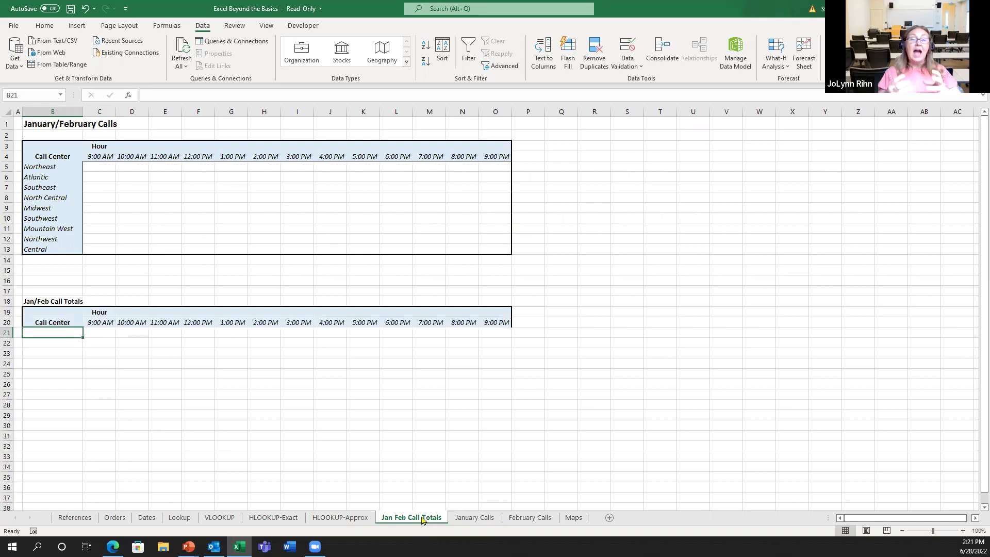
pyautogui.click(475, 518)
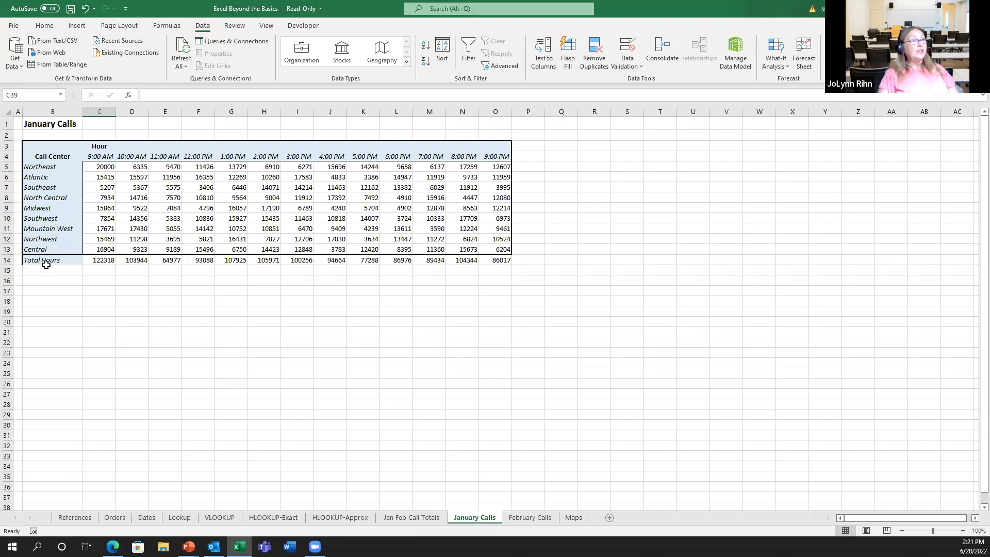
pyautogui.click(112, 262)
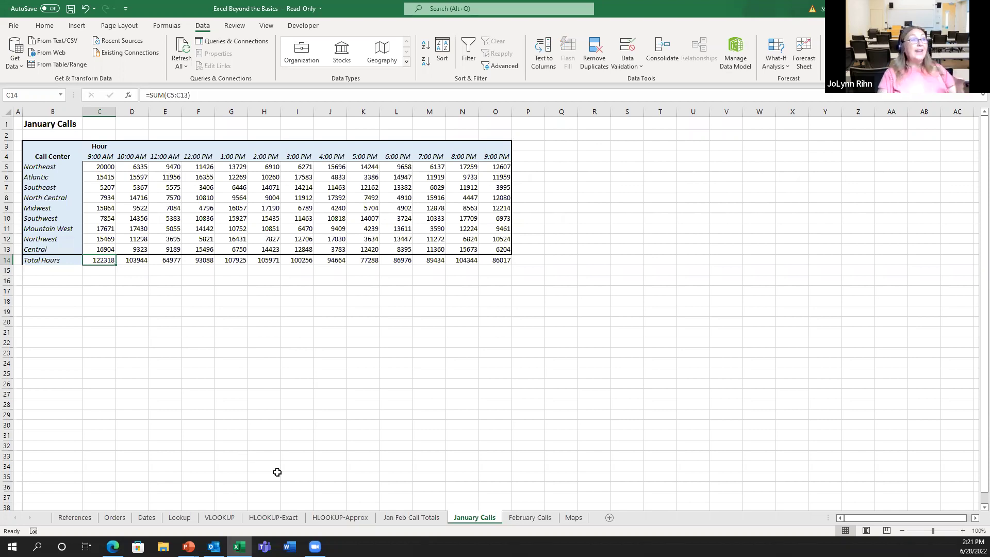
pyautogui.click(415, 516)
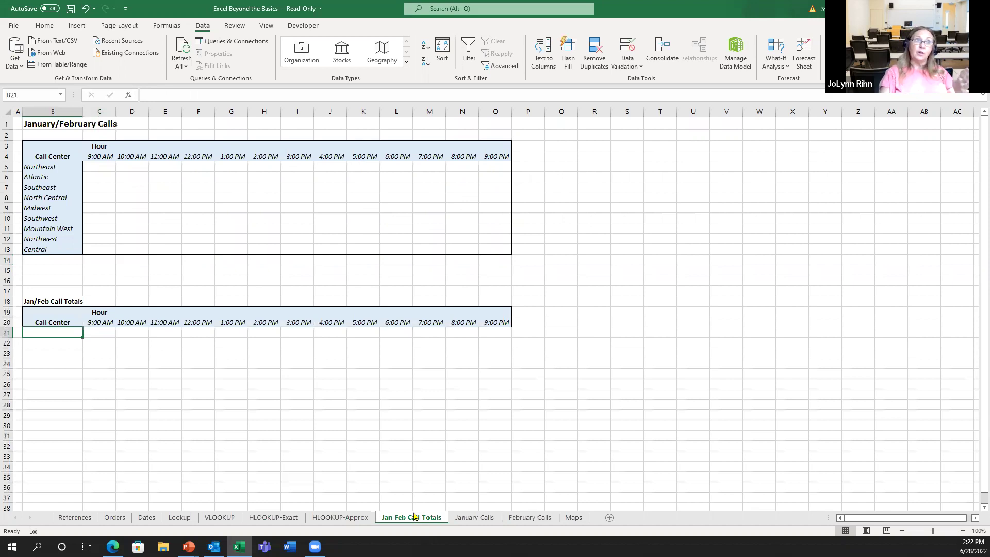
# Enter ='January Calls'!C14+'February Calls'!C14 in C21, giving 192609
pyautogui.click(100, 334)
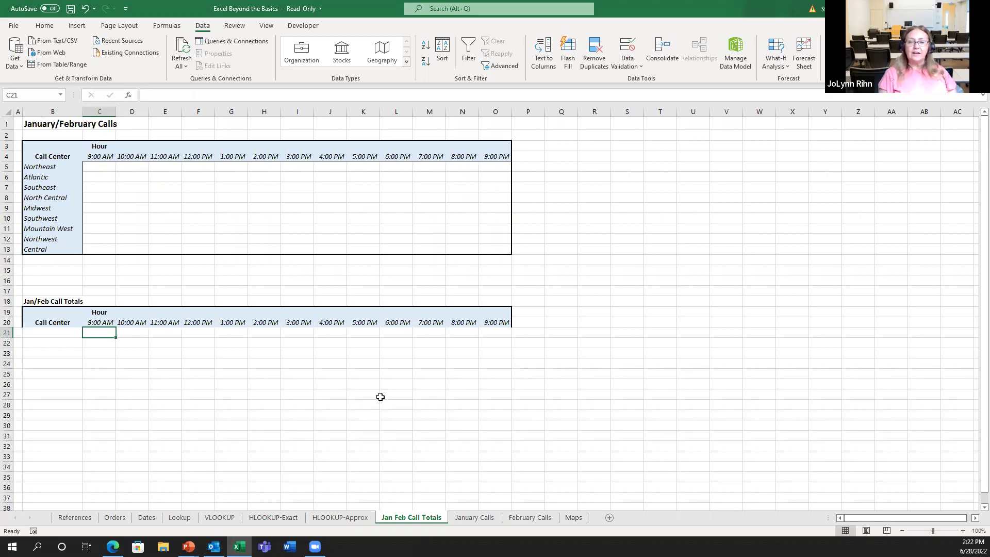
pyautogui.write('=')
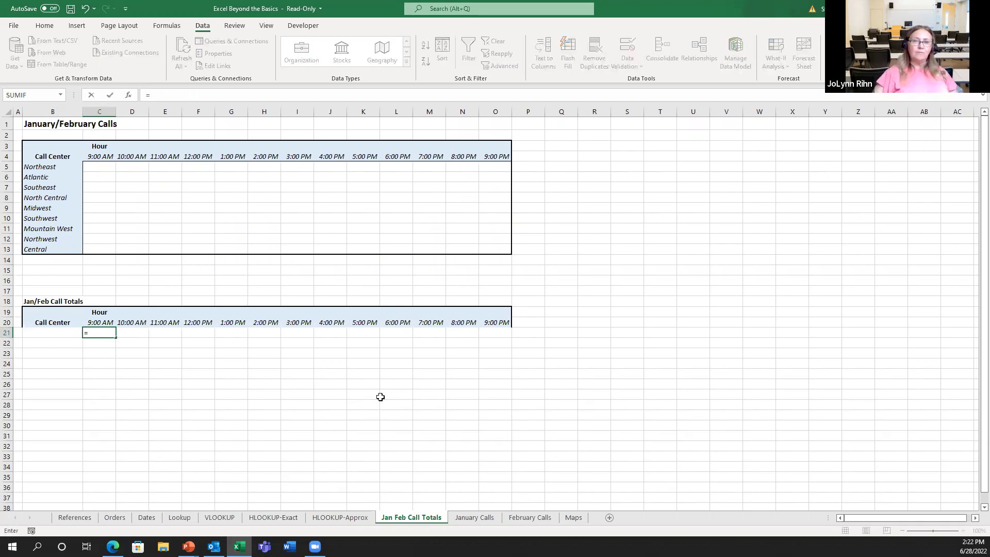
pyautogui.click(487, 519)
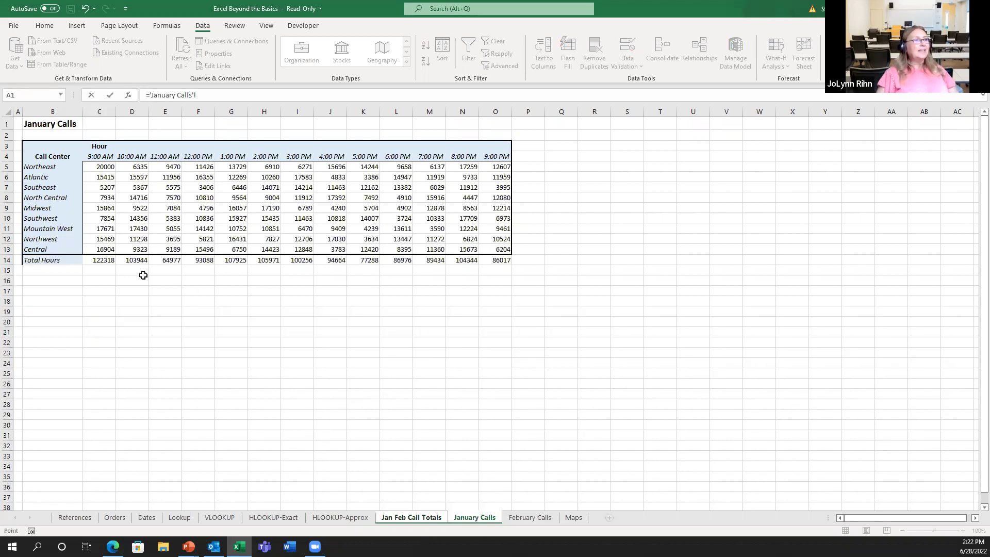
pyautogui.click(107, 263)
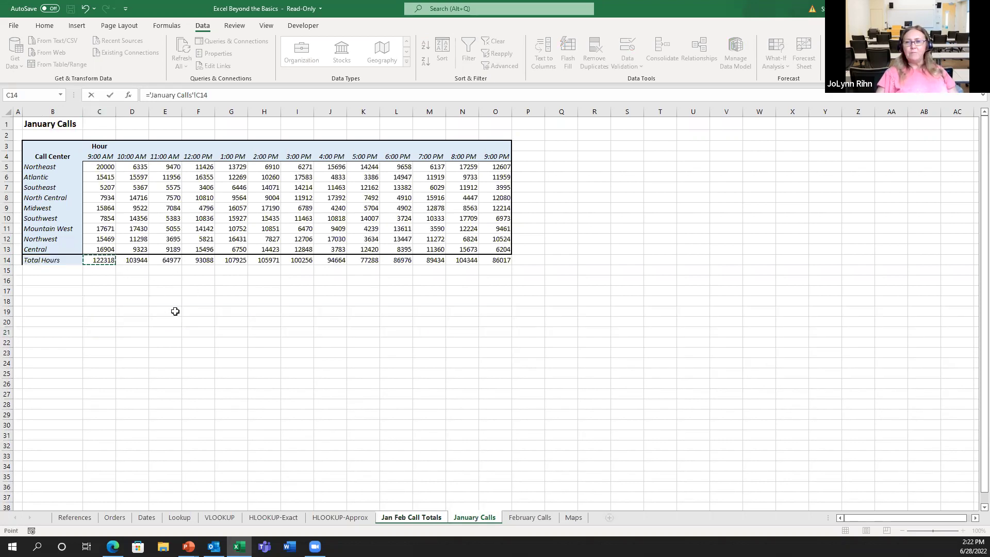
pyautogui.write('+')
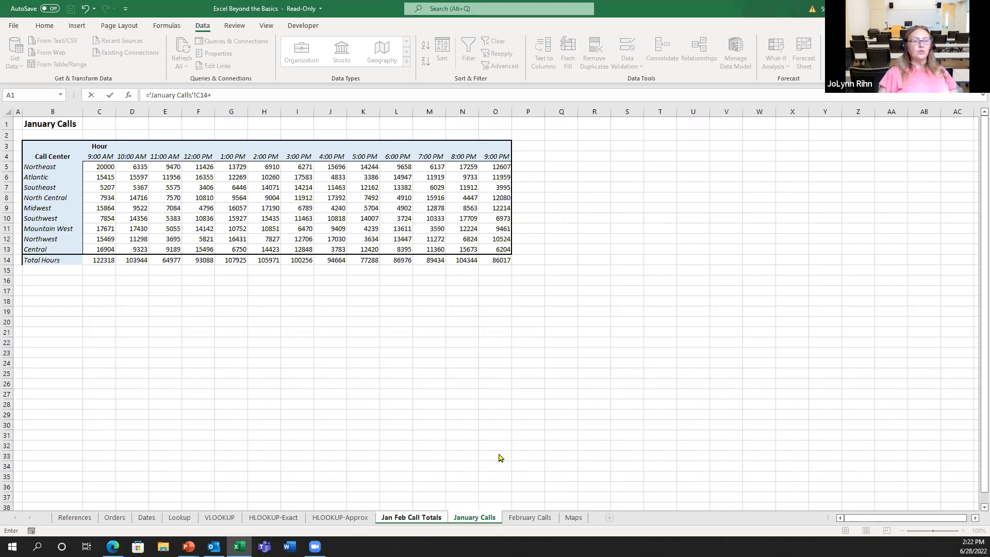
pyautogui.click(531, 519)
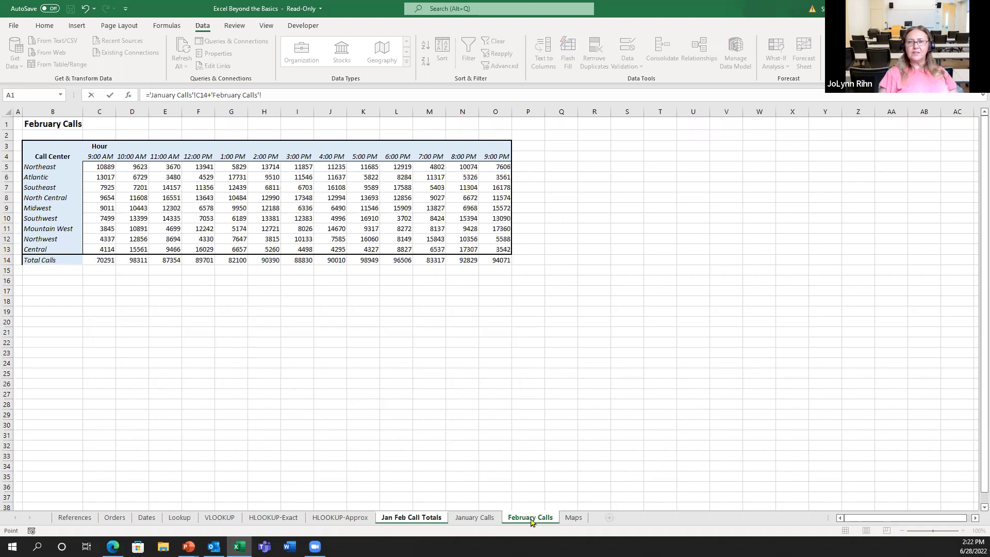
pyautogui.click(99, 260)
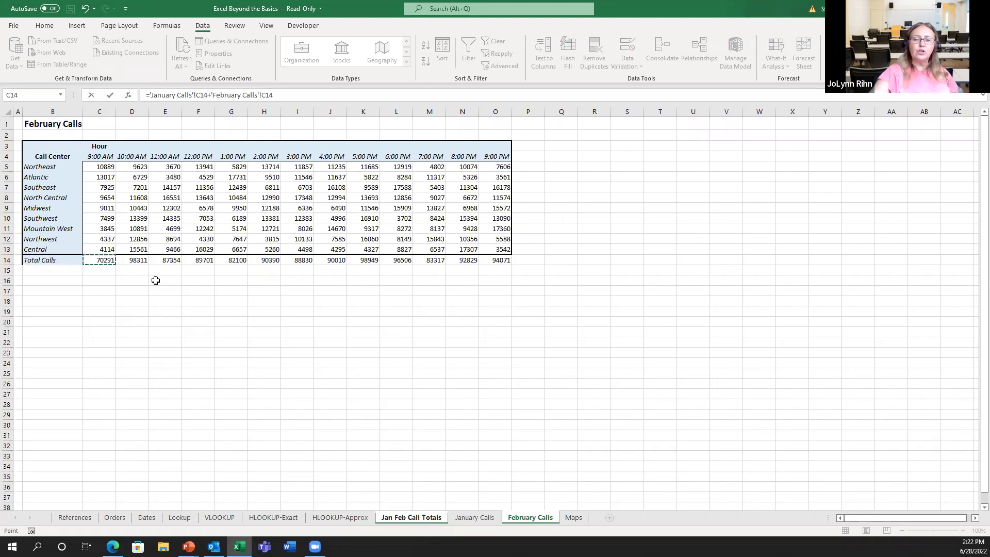
pyautogui.press('Return')
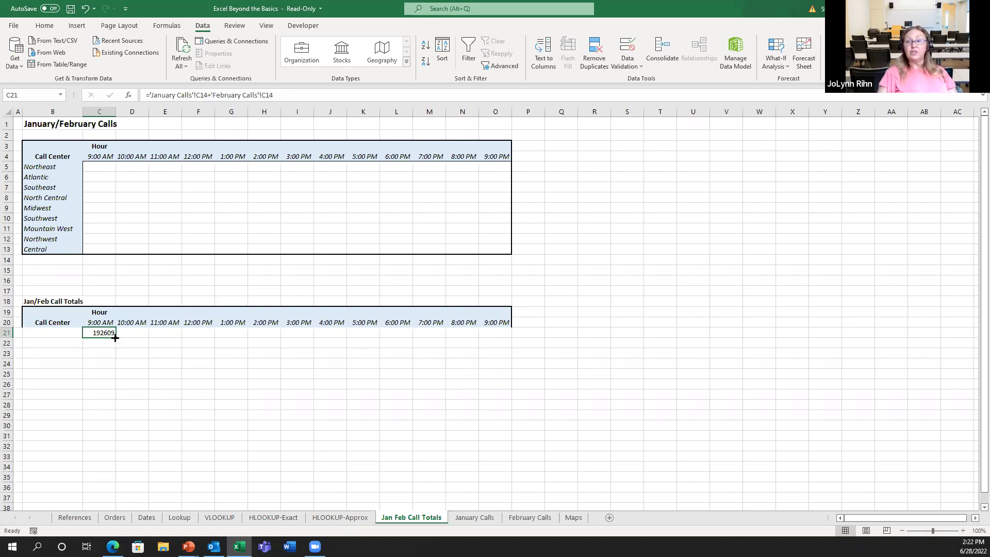
# Fill C21's formula across to O21, giving combined totals from 192609 to 180088
pyautogui.moveTo(114, 338); pyautogui.dragTo(496, 335)
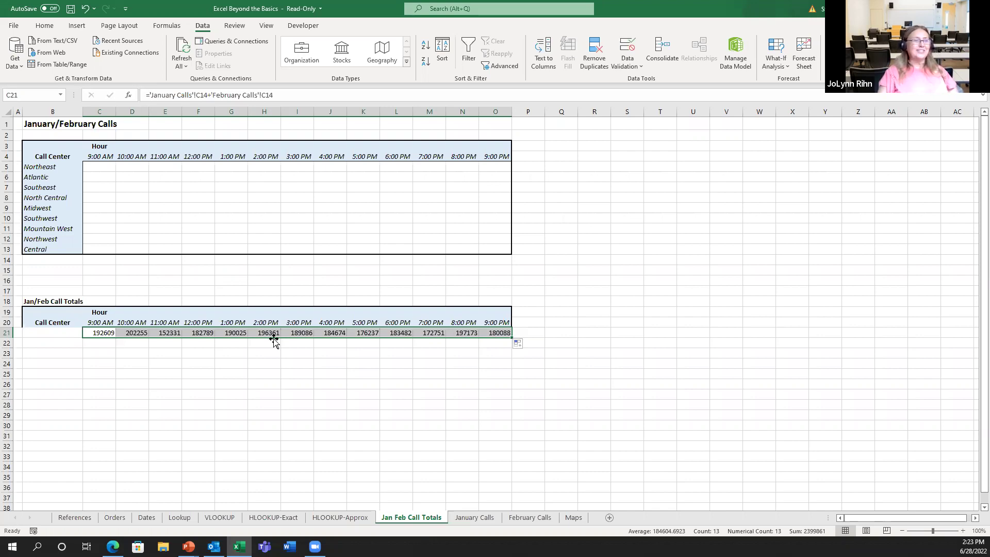
pyautogui.click(104, 333)
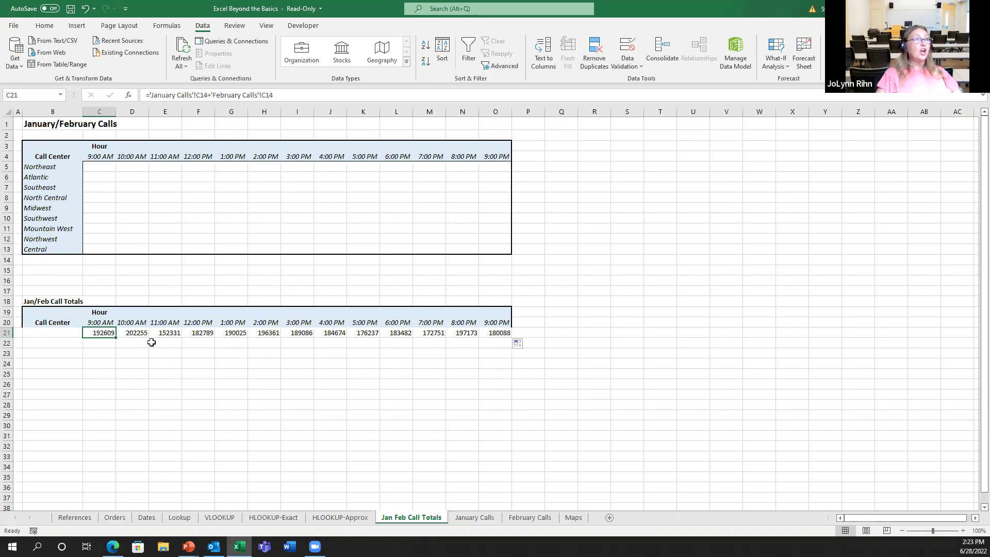
# Select C5:O13 on the Jan/Feb sheet and open Consolidate with Sum as the function
pyautogui.moveTo(98, 163); pyautogui.dragTo(489, 249)
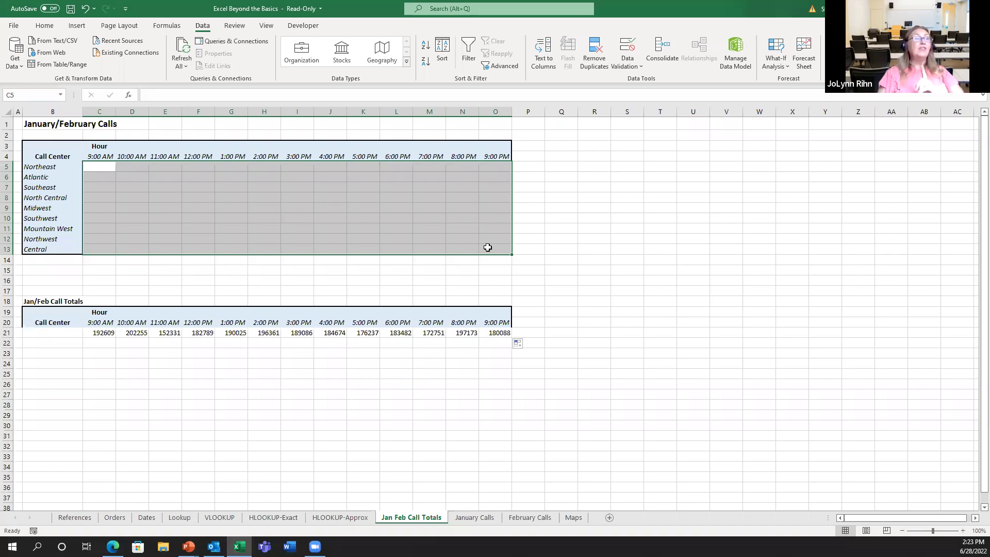
pyautogui.click(657, 56)
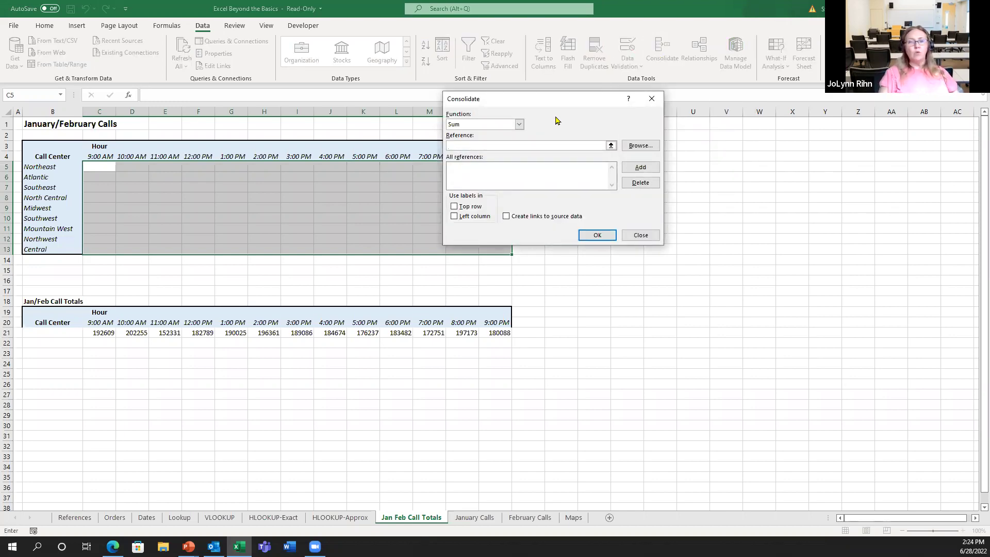
pyautogui.click(505, 125)
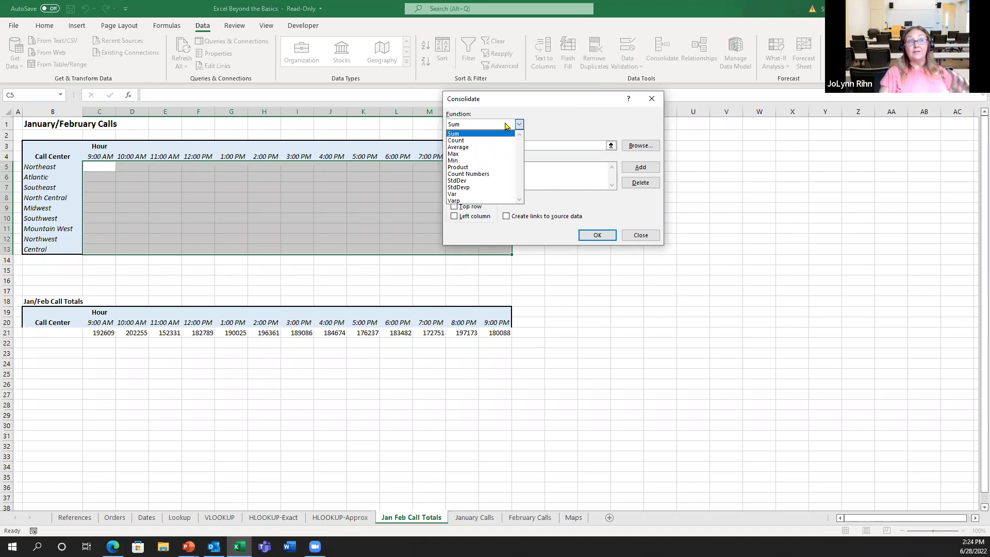
pyautogui.click(505, 126)
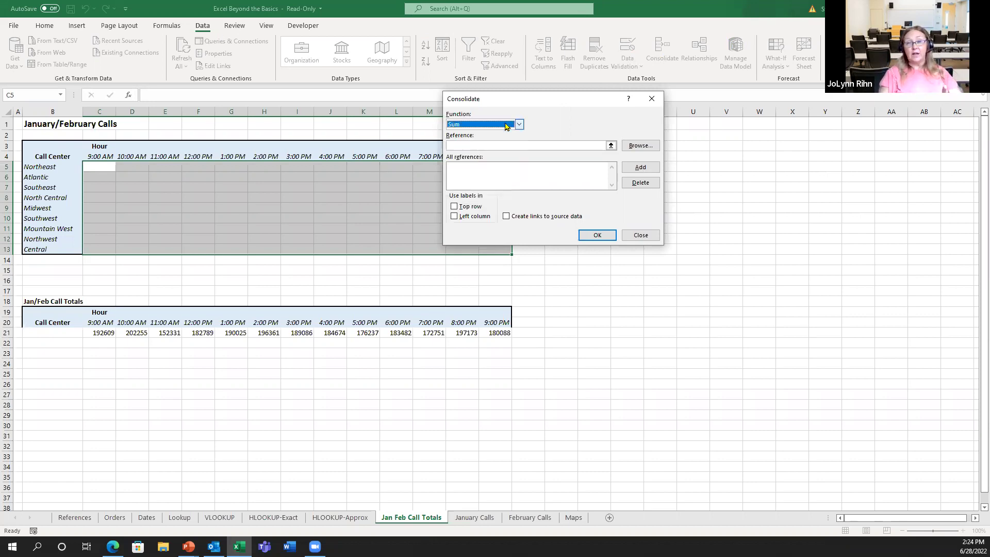
pyautogui.click(474, 145)
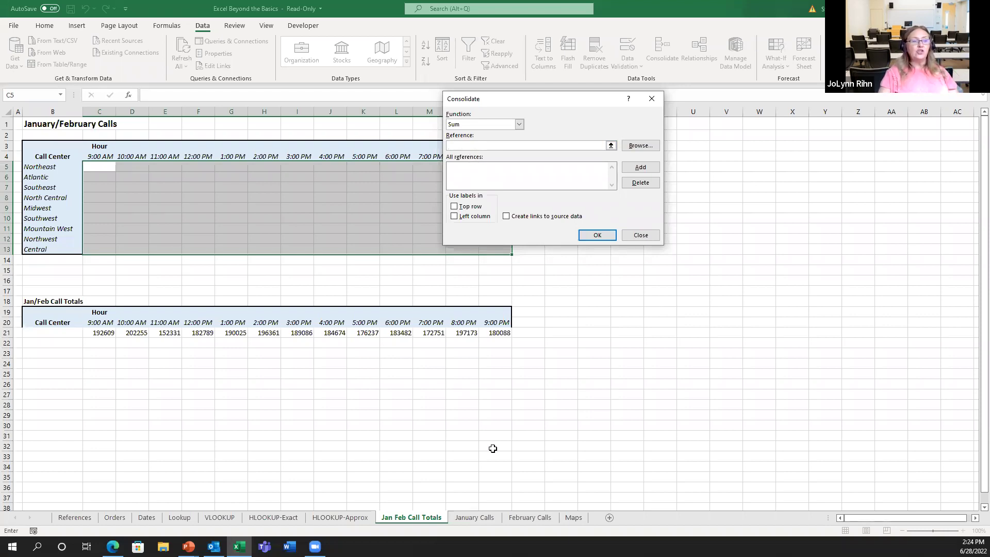
# Add 'January Calls'!$C$5:$O$13 as a source, then reference C5:O13 on February Calls
pyautogui.click(489, 517)
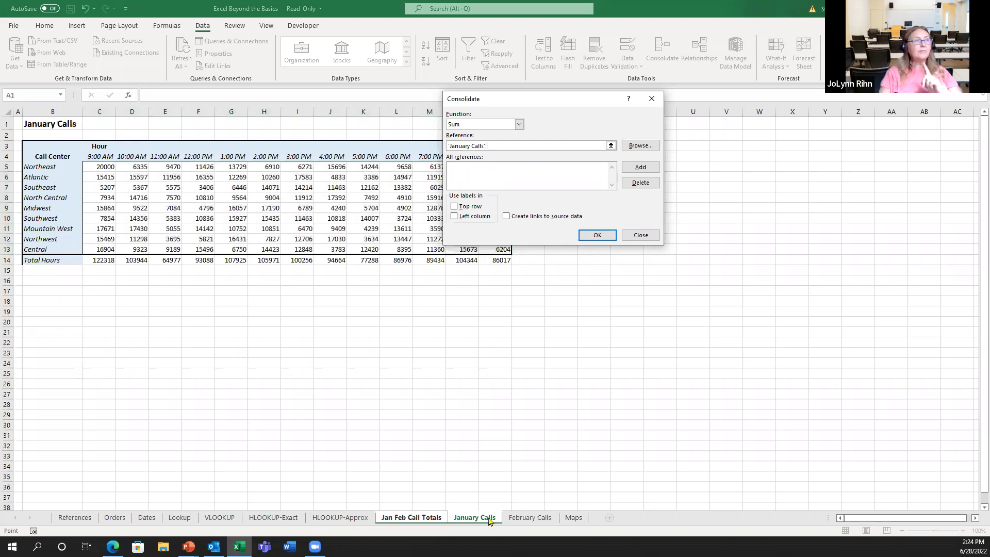
pyautogui.moveTo(108, 169); pyautogui.dragTo(494, 248)
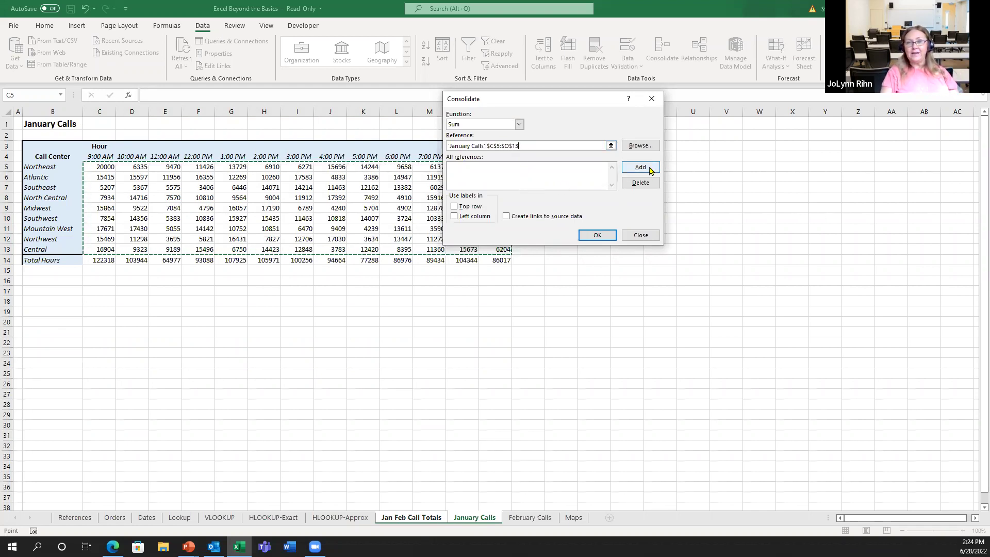
pyautogui.click(639, 168)
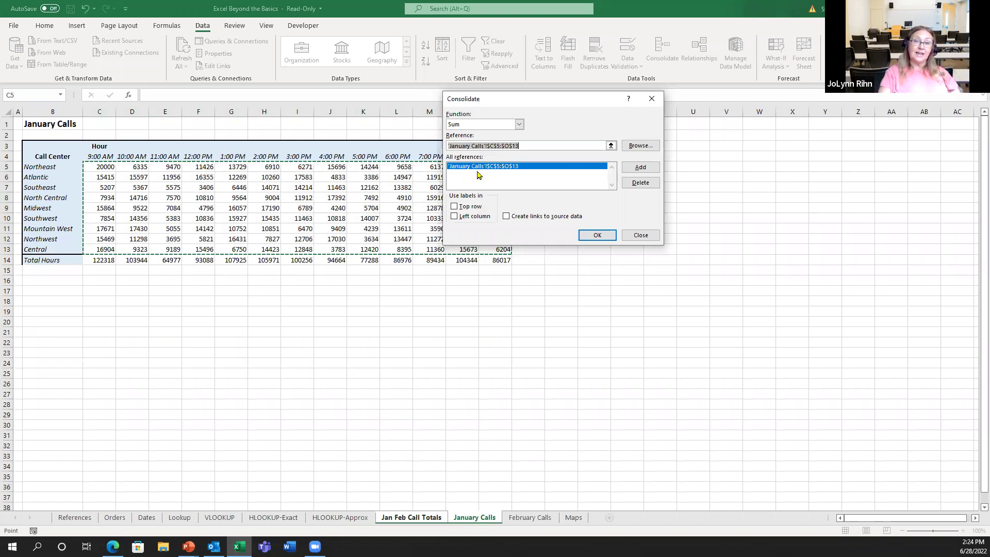
pyautogui.click(550, 522)
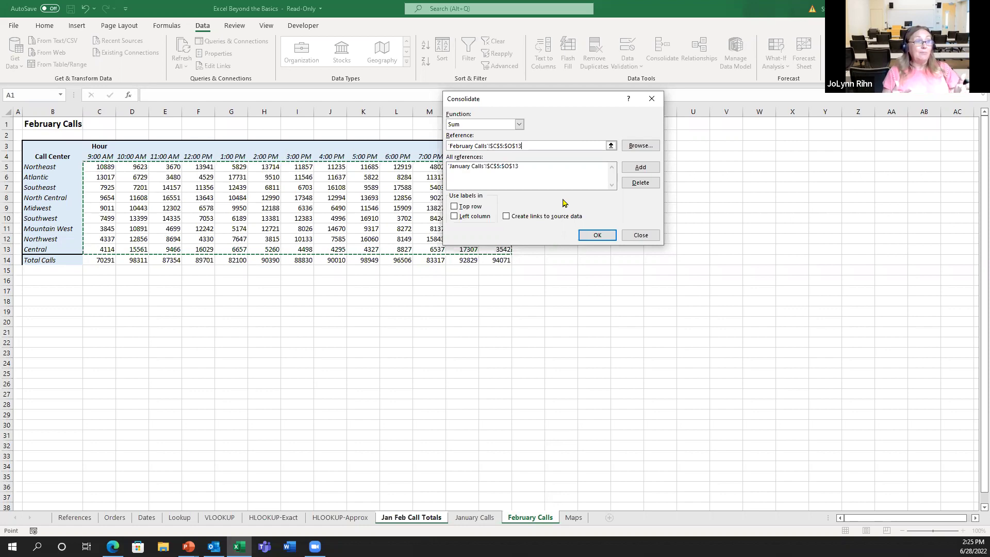
# Add 'February Calls'!$C$5:$O$13 as a source and enable Create links to source data
pyautogui.click(639, 168)
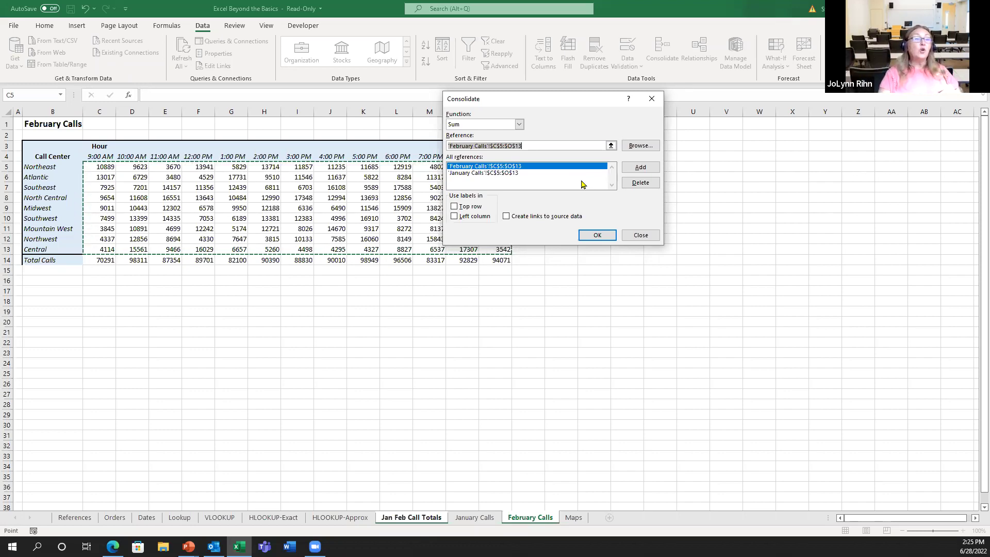
pyautogui.click(538, 217)
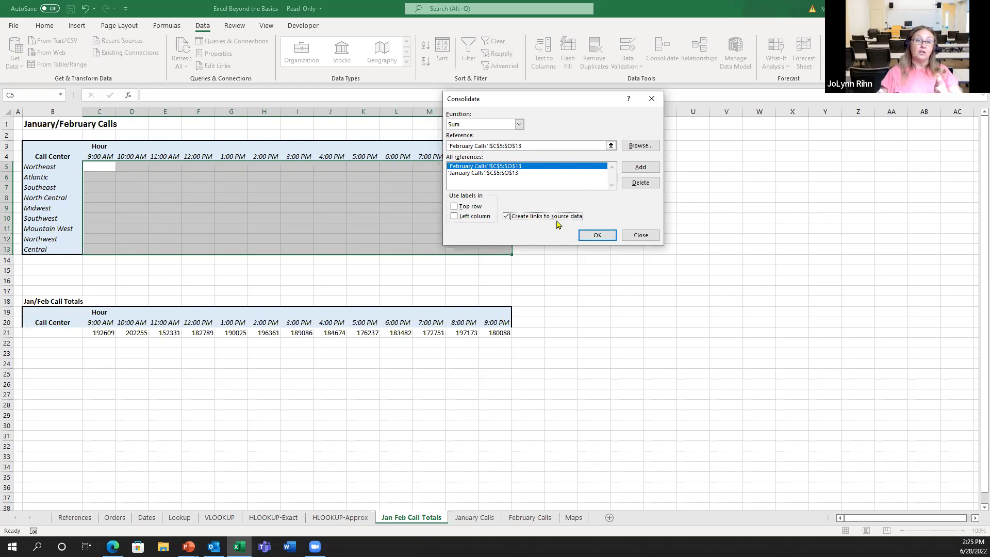
# Run the consolidation and expand Northeast to inspect its 30889 total and linked C5, C6 values
pyautogui.click(600, 237)
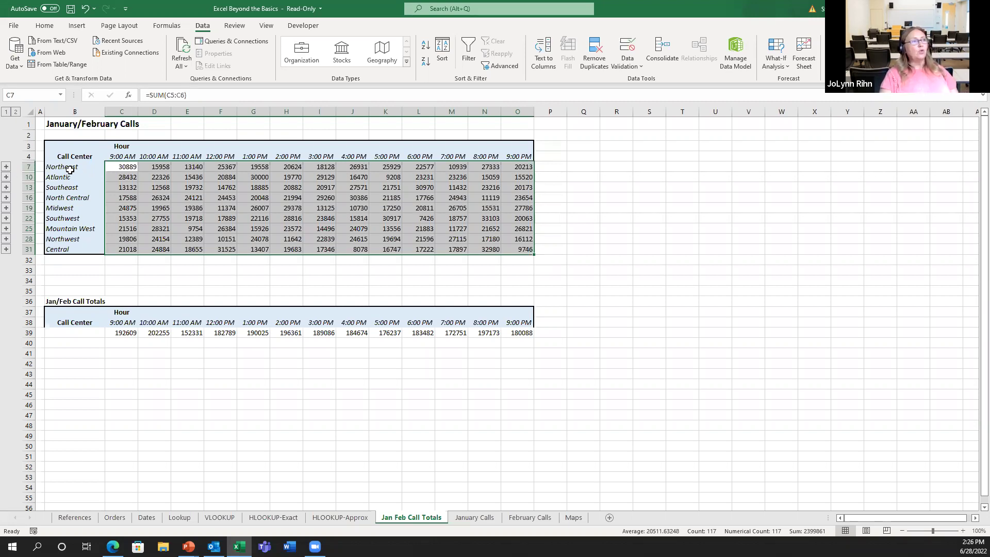
pyautogui.click(124, 169)
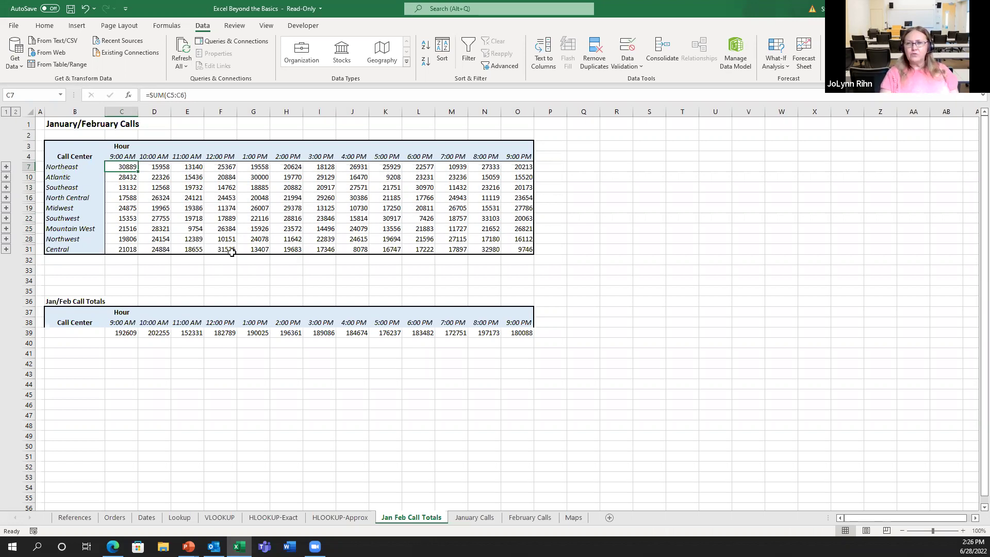
pyautogui.click(7, 166)
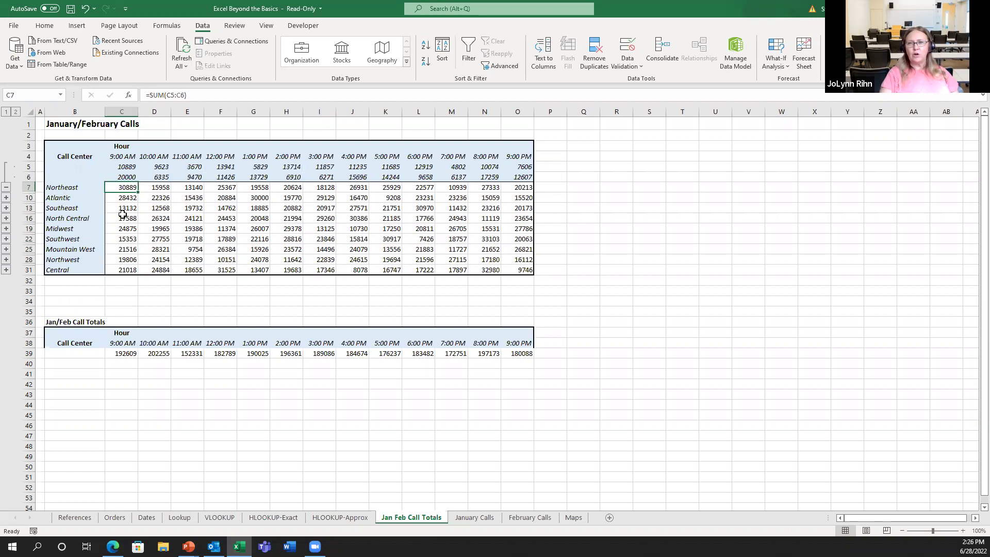
pyautogui.click(120, 167)
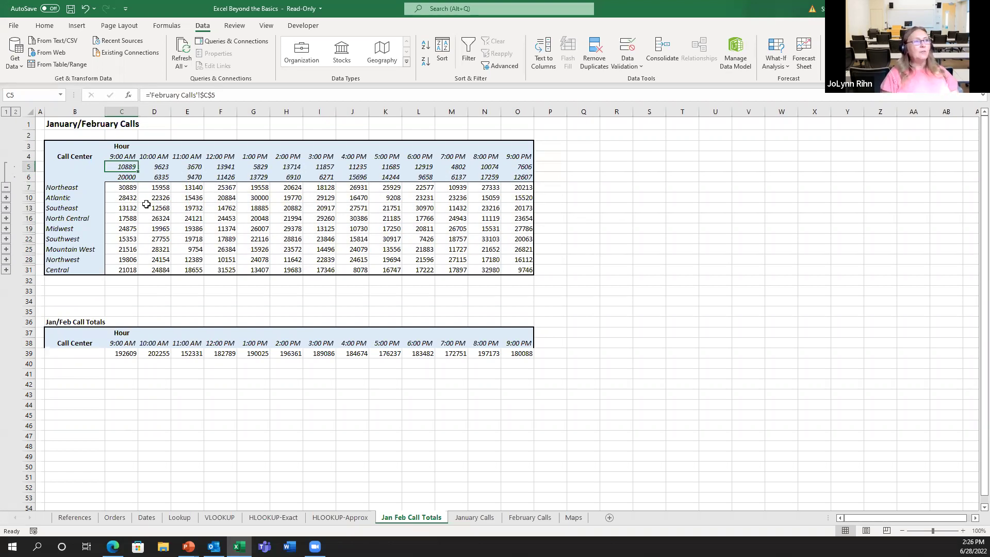
pyautogui.click(126, 177)
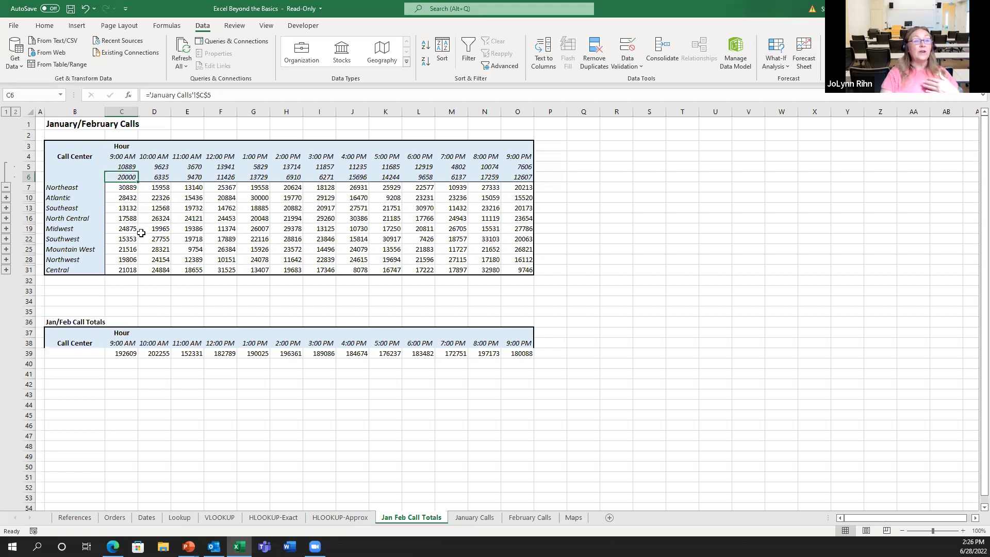
# Enter 25000 in C5 of February Calls for Northeast's 9:00 AM calls
pyautogui.click(531, 518)
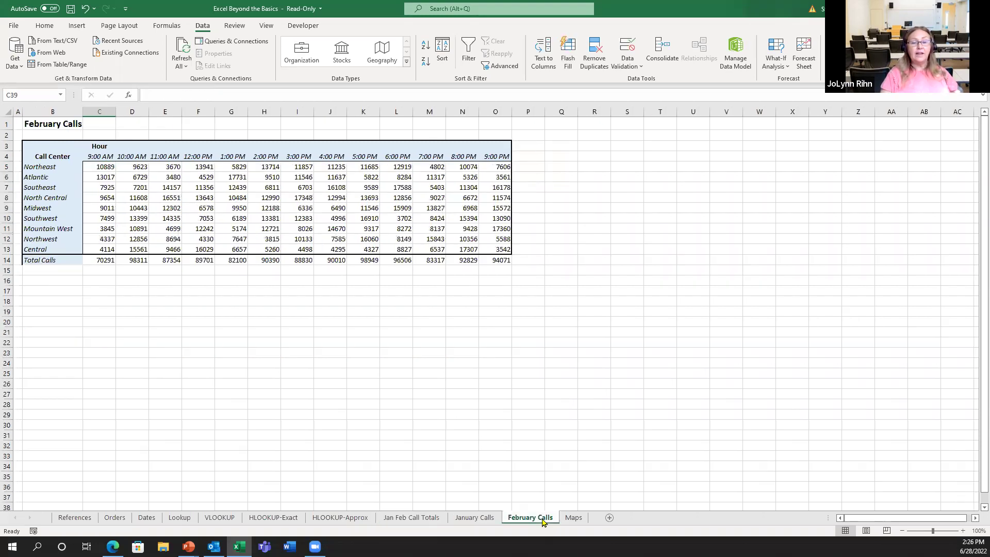
pyautogui.click(102, 168)
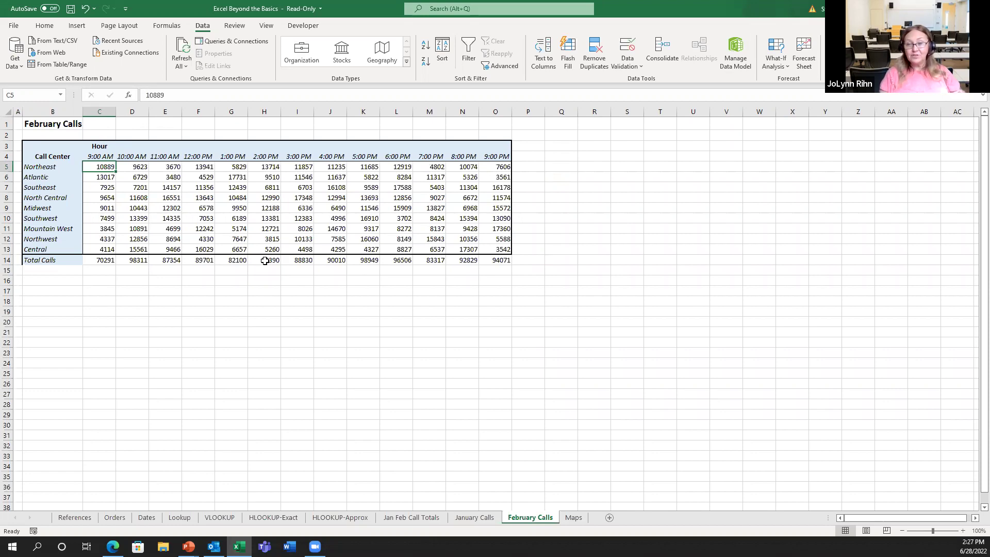
pyautogui.write('25000')
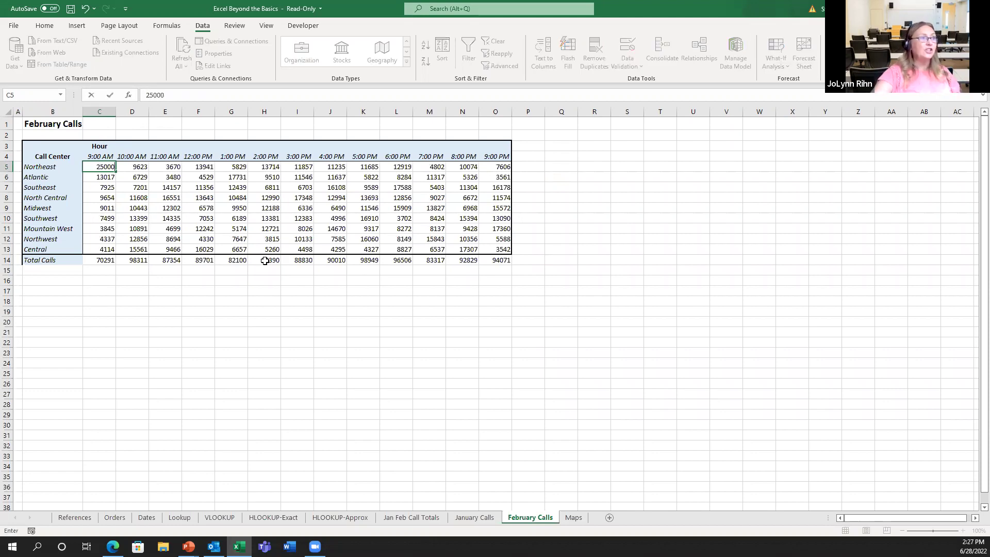
pyautogui.press('Return')
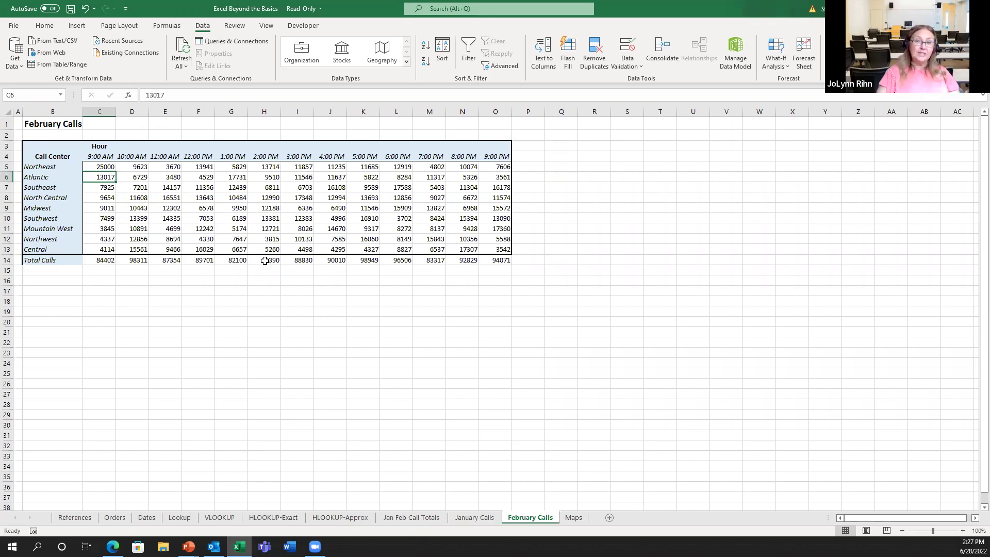
# Check Northeast's 9:00 AM total of 45000, collapse Northeast, and verify C39 shows 206720
pyautogui.click(410, 518)
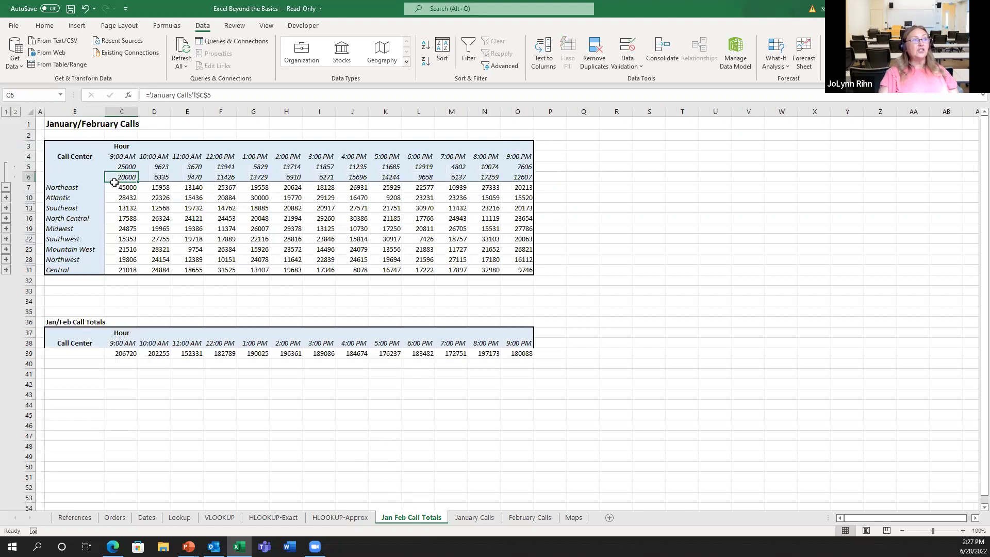
pyautogui.click(124, 167)
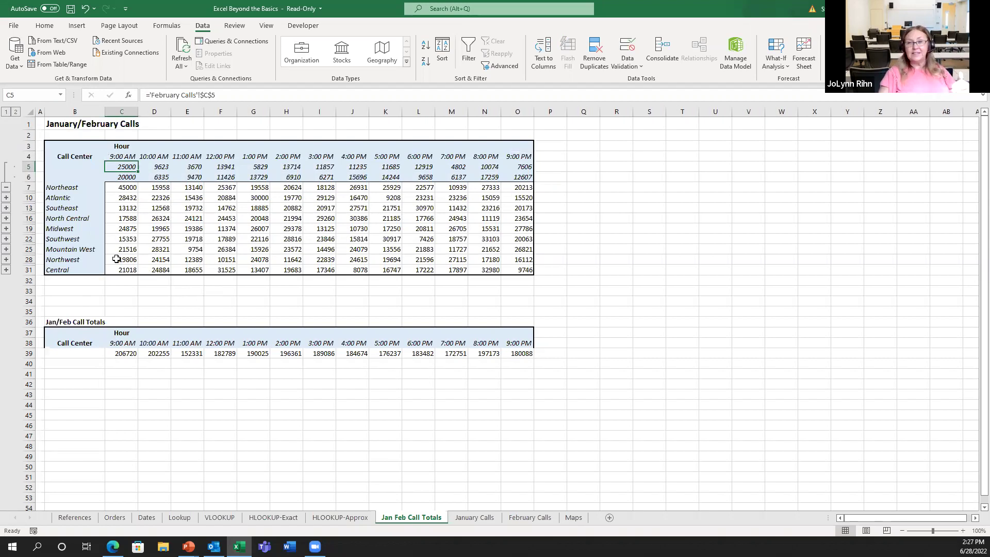
pyautogui.click(6, 187)
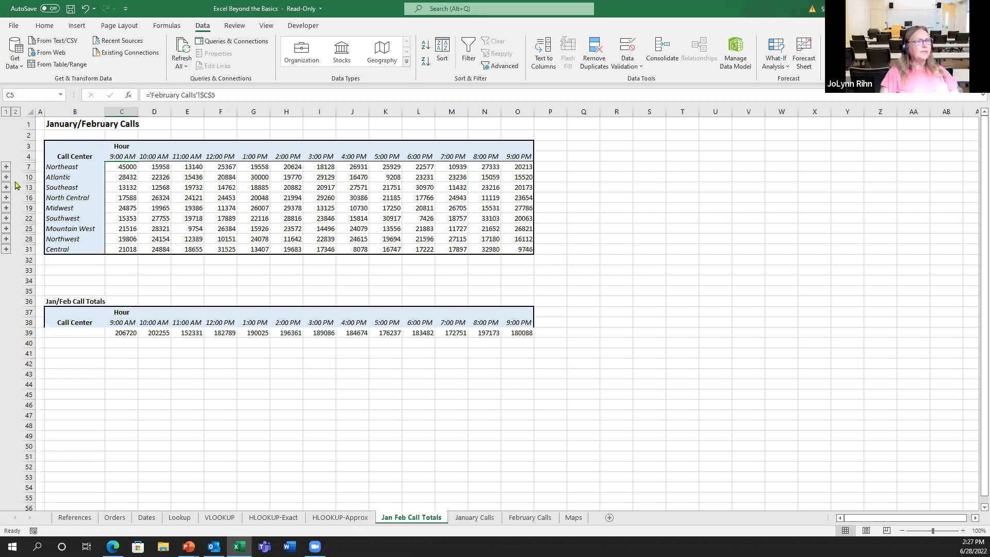
pyautogui.click(128, 333)
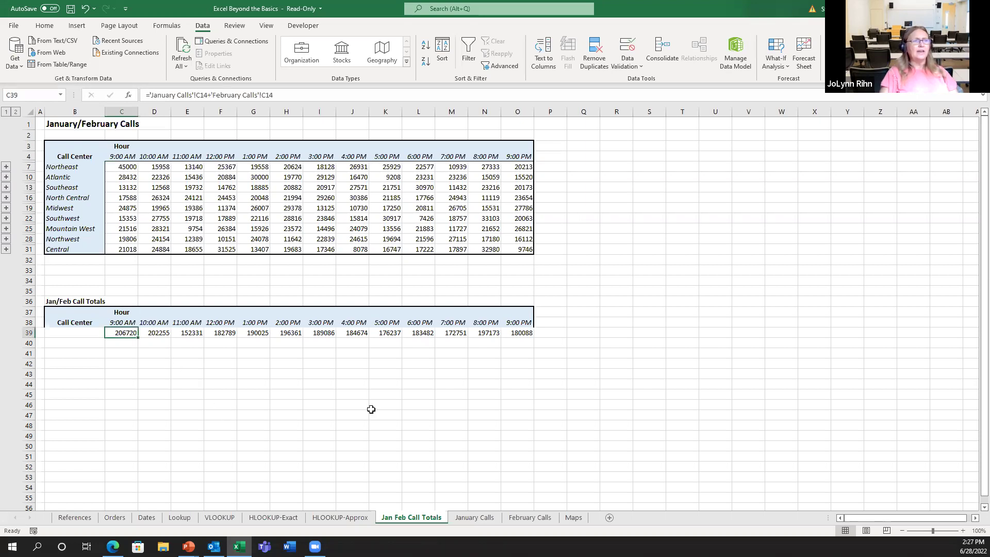
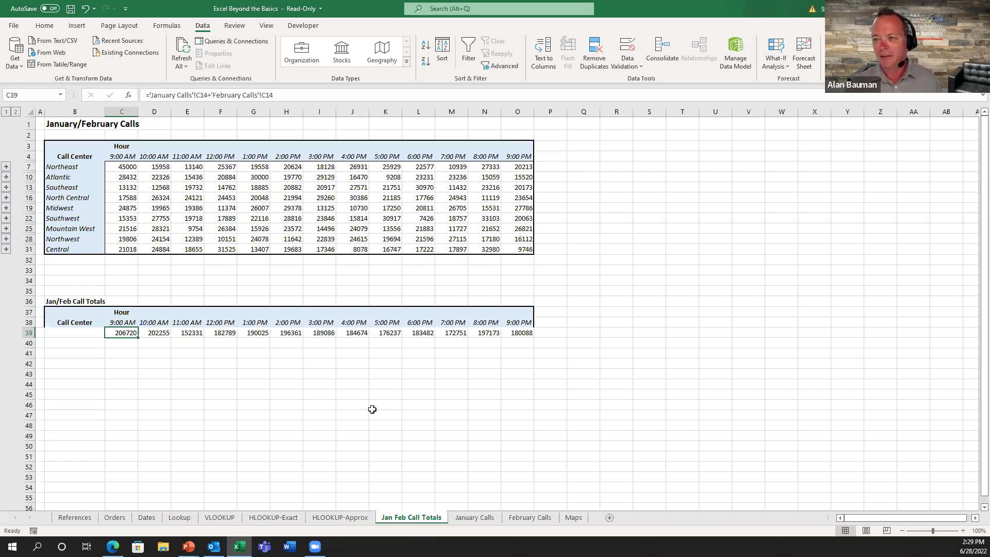
# On the Maps sheet, move the world map lower left and enter La Crosse County, Wisconsin, 5000 in X2:Z2
pyautogui.click(581, 517)
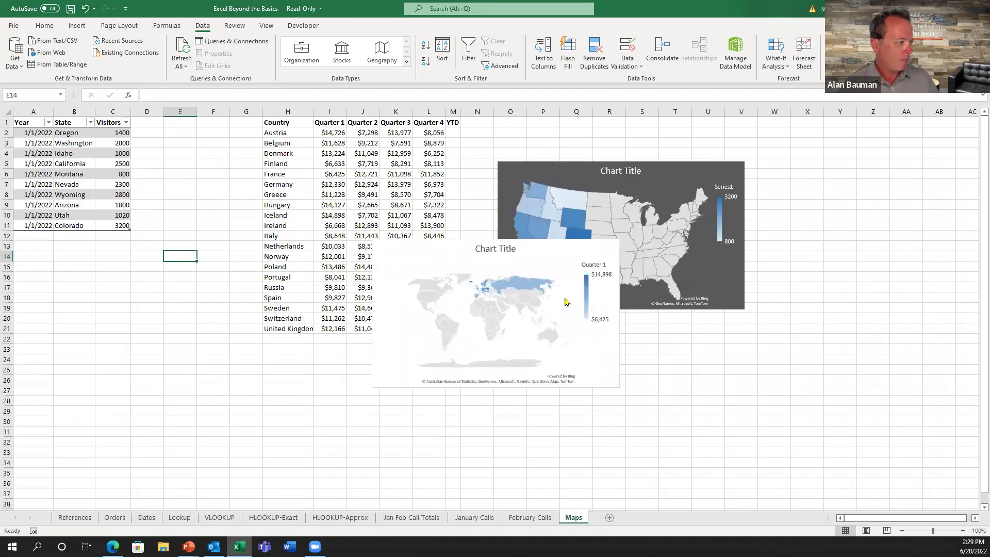
pyautogui.moveTo(539, 250); pyautogui.dragTo(198, 350)
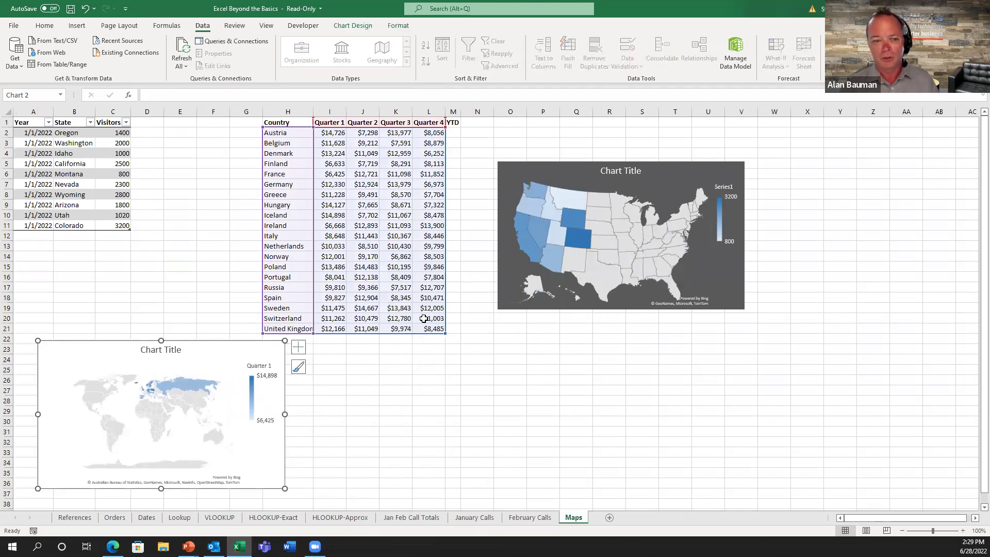
pyautogui.click(818, 134)
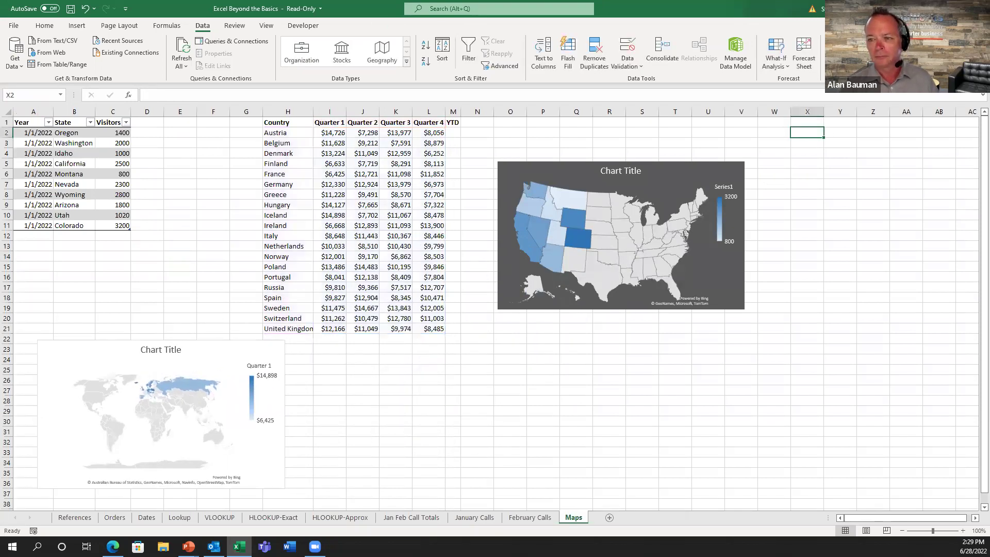
pyautogui.write('La Crosse Count')
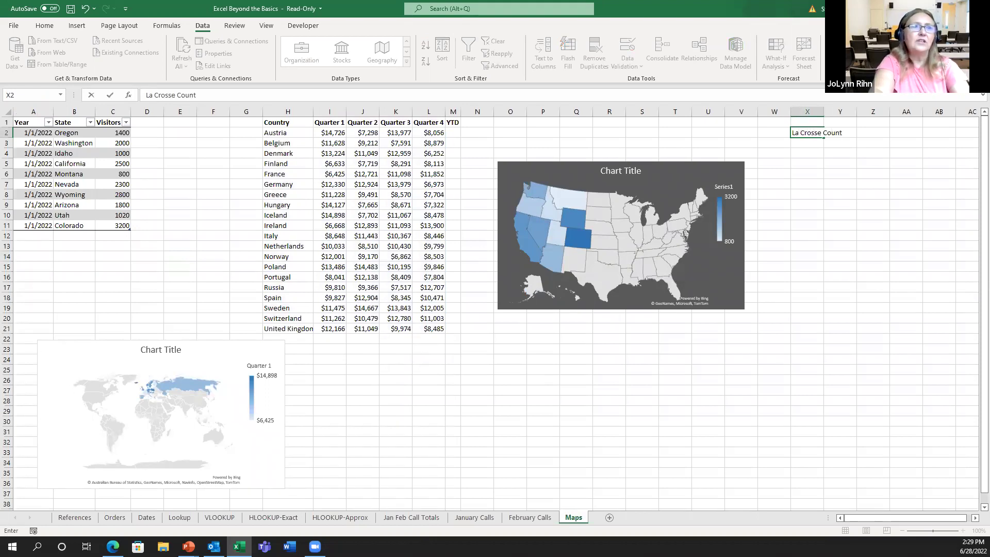
pyautogui.write('y')
pyautogui.press('Tab')
pyautogui.write('Wisco')
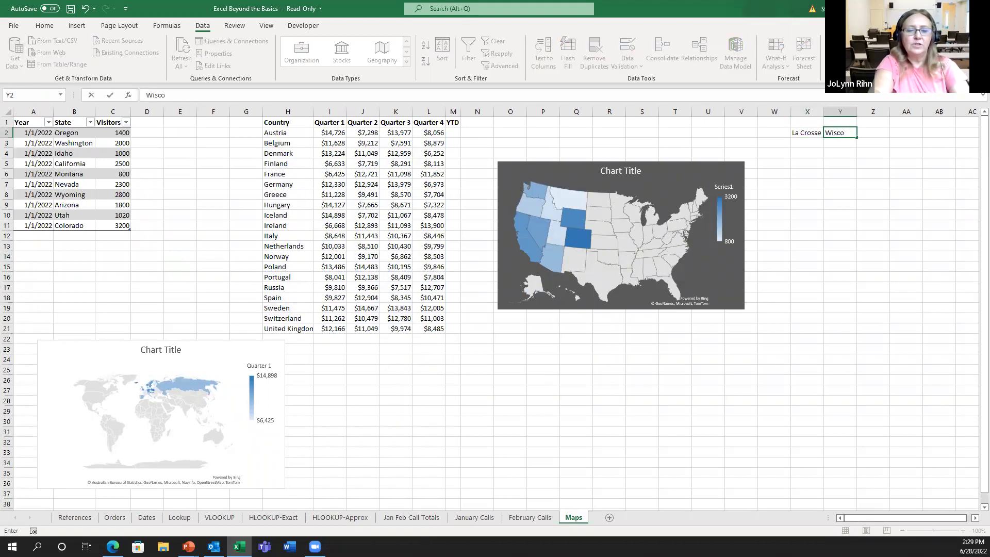
pyautogui.write('nsin')
pyautogui.press('Tab')
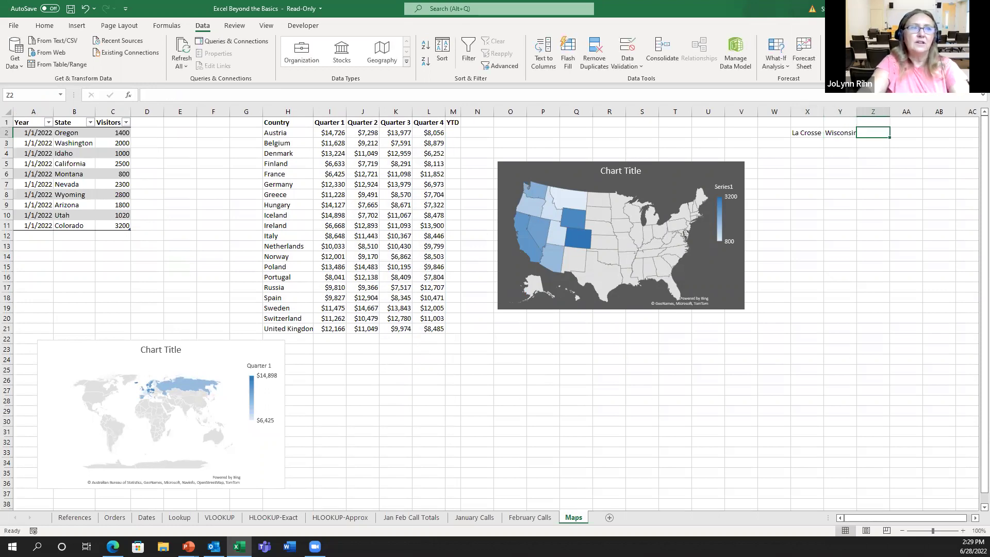
pyautogui.write('5000')
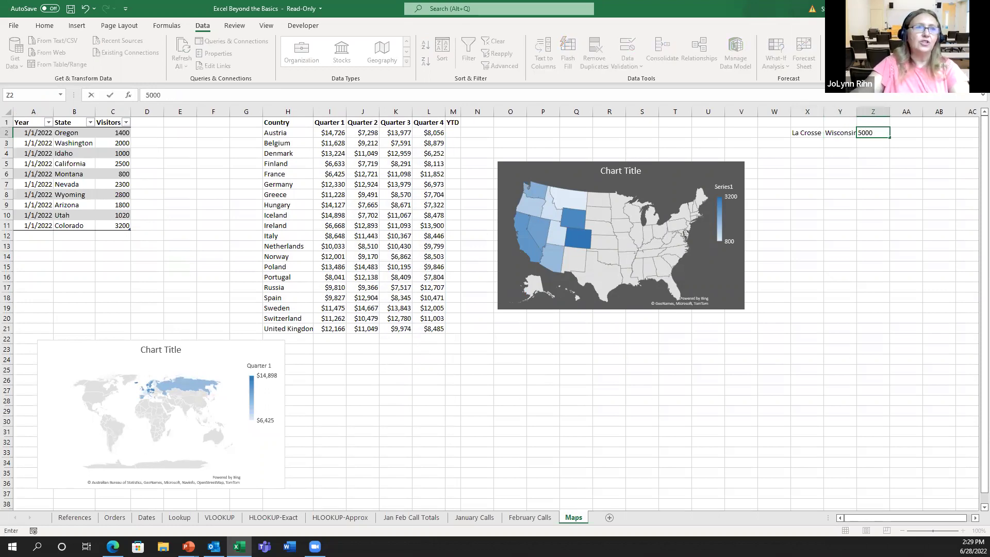
pyautogui.press('Return')
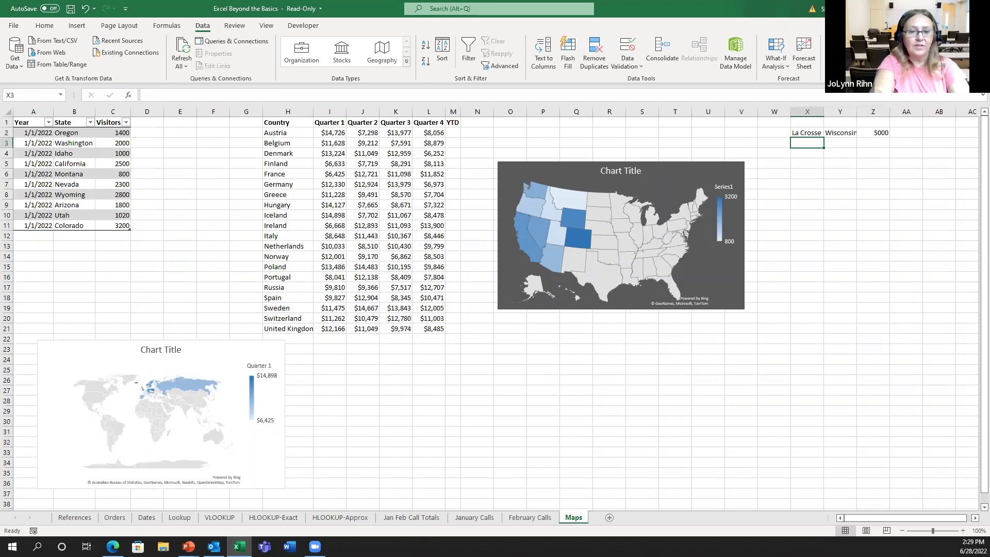
# Add Juneau County, Wisconsin, 4000 in row 3 and select X2:Z3
pyautogui.write('Juneau County')
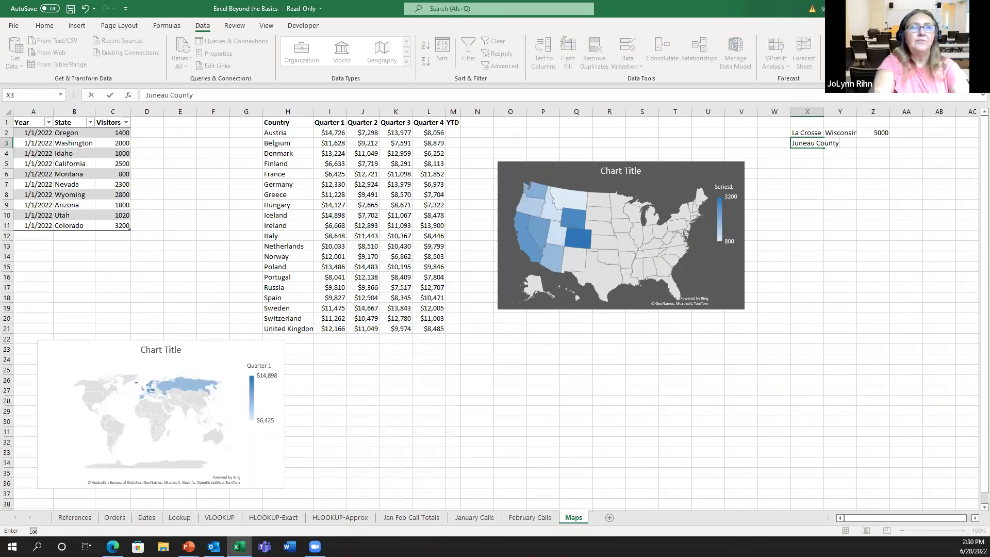
pyautogui.press('Tab')
pyautogui.write('Wisconsin')
pyautogui.press('Tab')
pyautogui.write('4000')
pyautogui.press('Return')
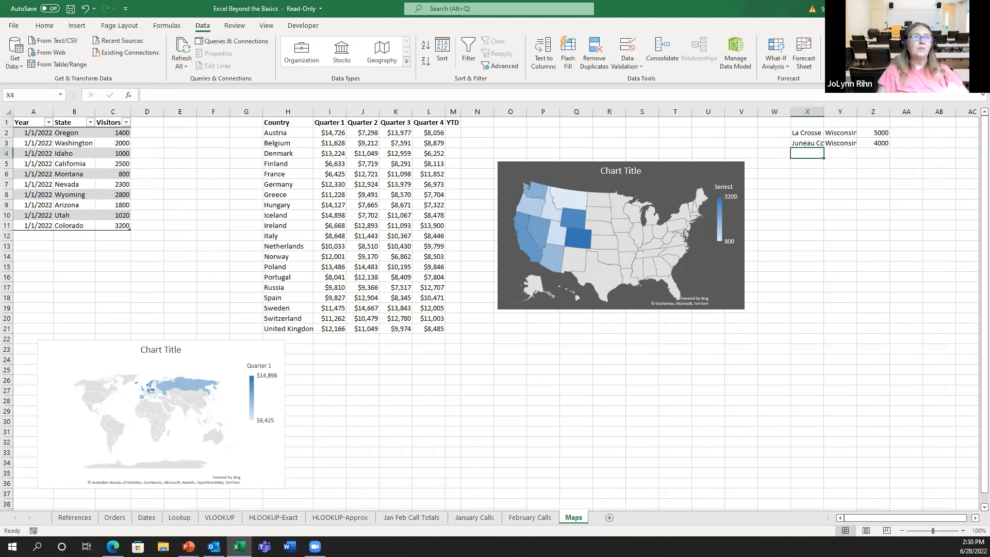
pyautogui.moveTo(808, 132); pyautogui.dragTo(876, 144)
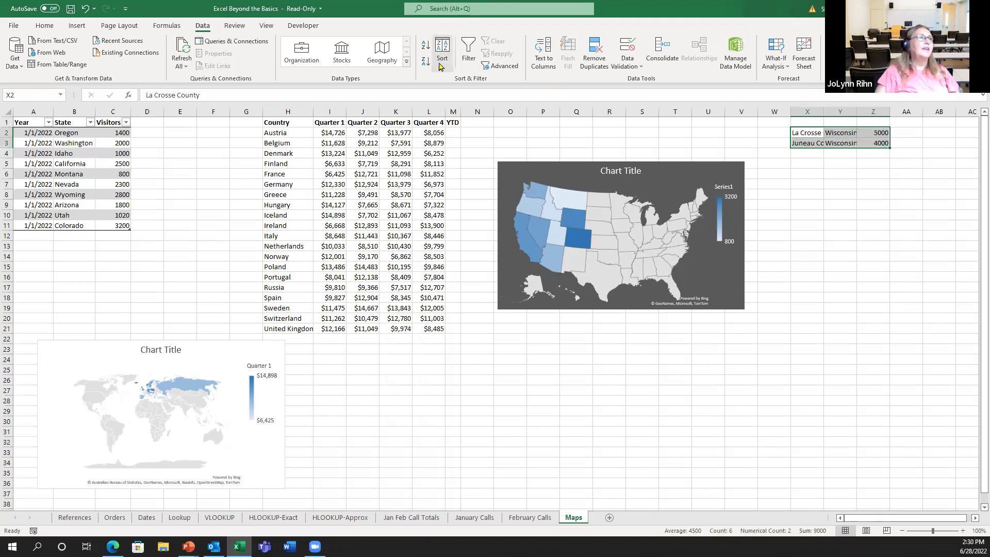
# Insert a Filled Map of the Wisconsin county data and place it right of the US map
pyautogui.click(77, 27)
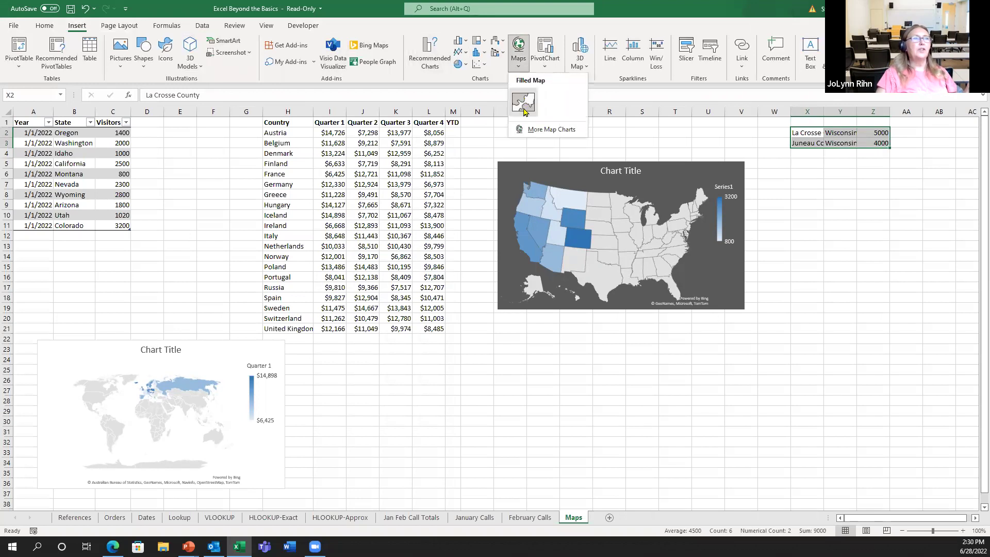
pyautogui.click(523, 97)
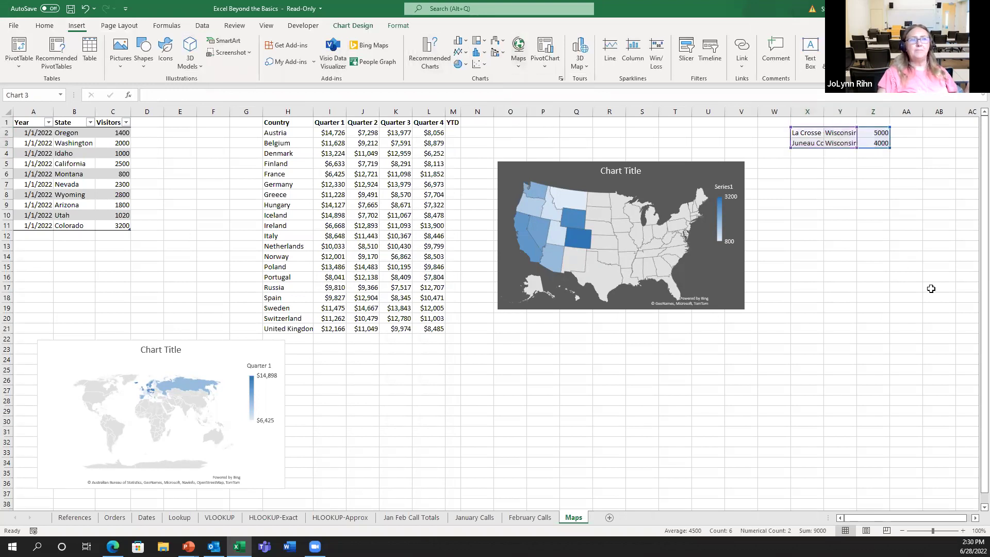
pyautogui.click(547, 268)
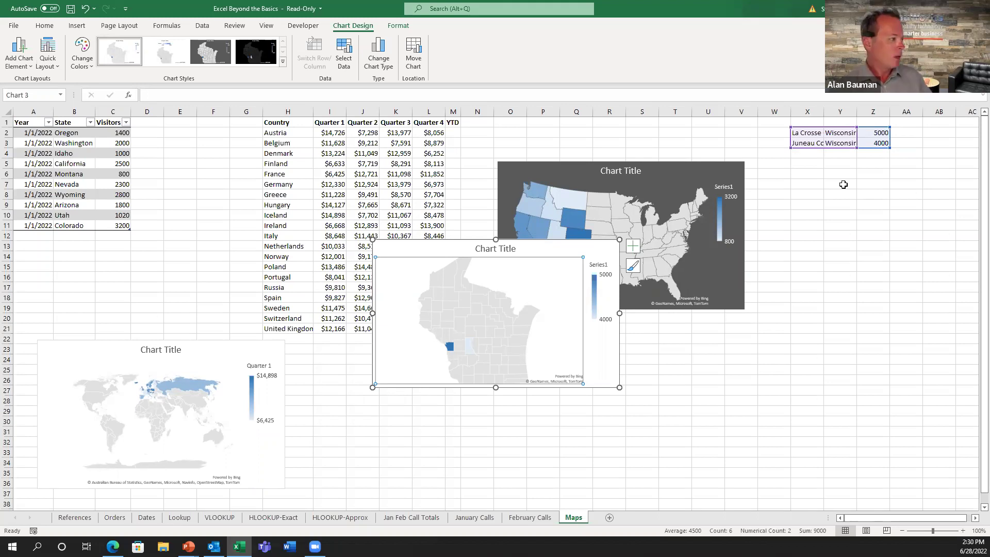
pyautogui.moveTo(548, 247); pyautogui.dragTo(873, 194)
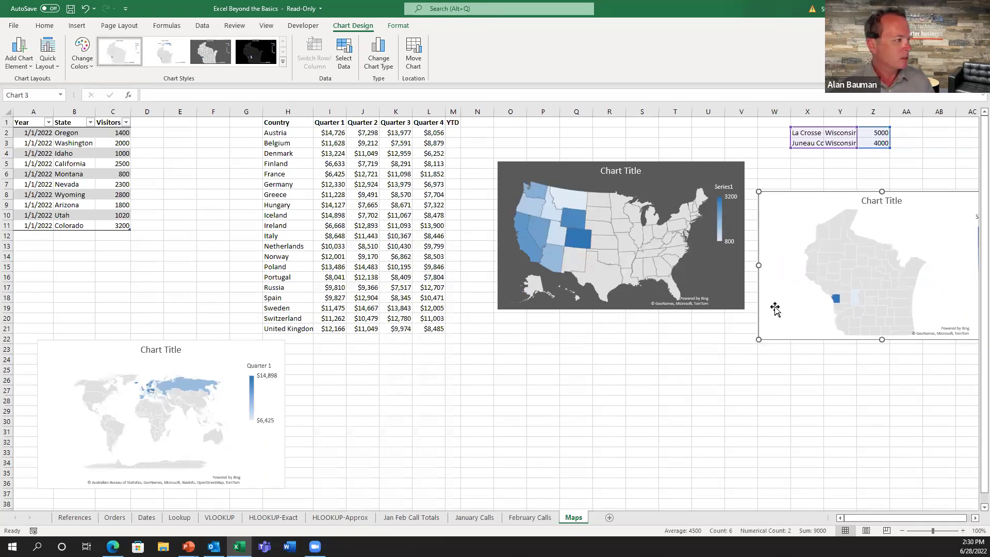
pyautogui.click(509, 362)
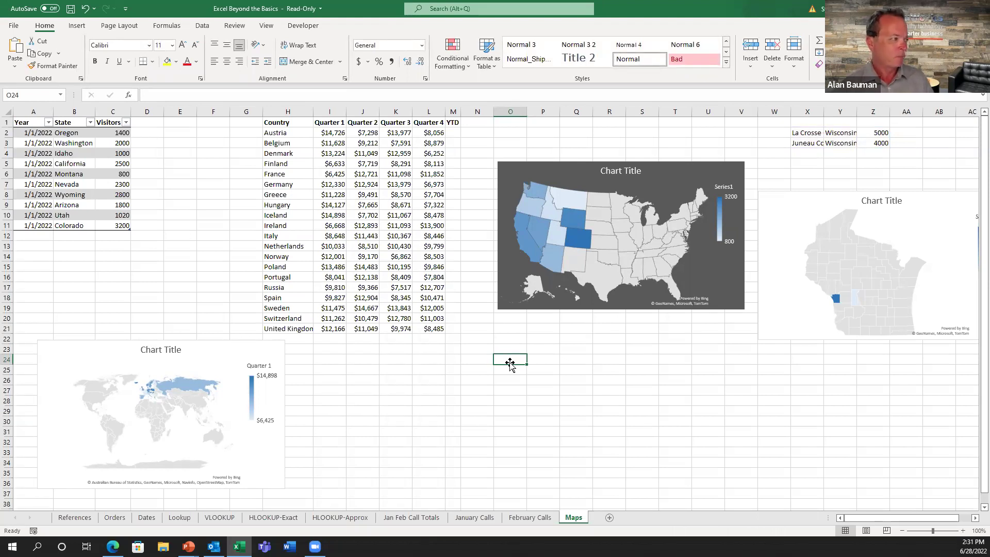
# On the Lookup sheet, select the Earnings values F10:F49
pyautogui.click(227, 516)
pyautogui.click(180, 517)
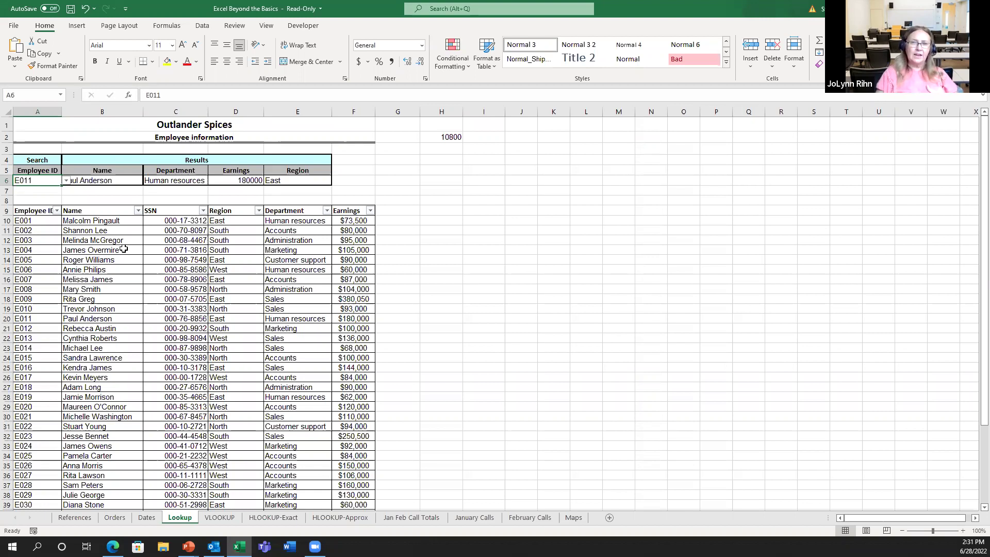
pyautogui.click(359, 221)
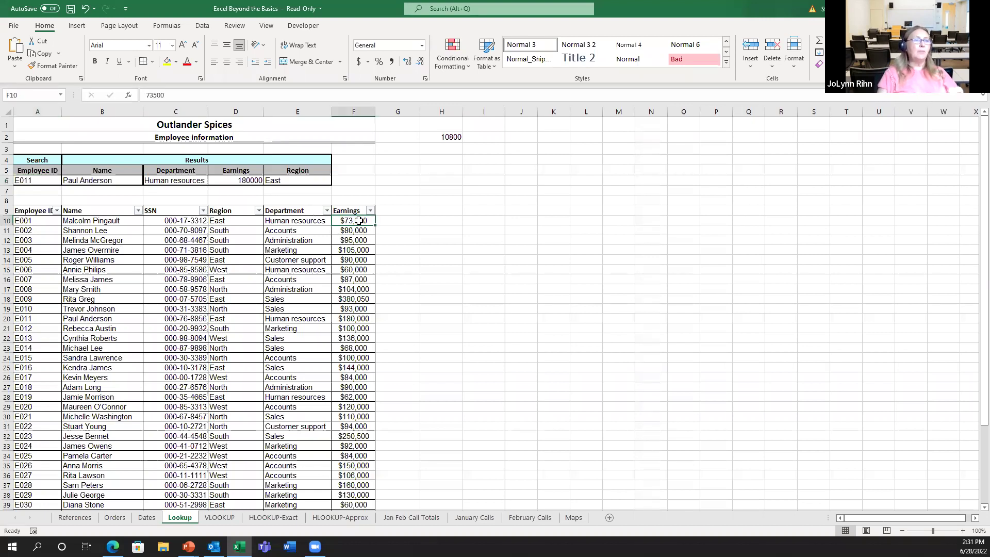
pyautogui.hotkey('ctrl', 'shift', 'Down')
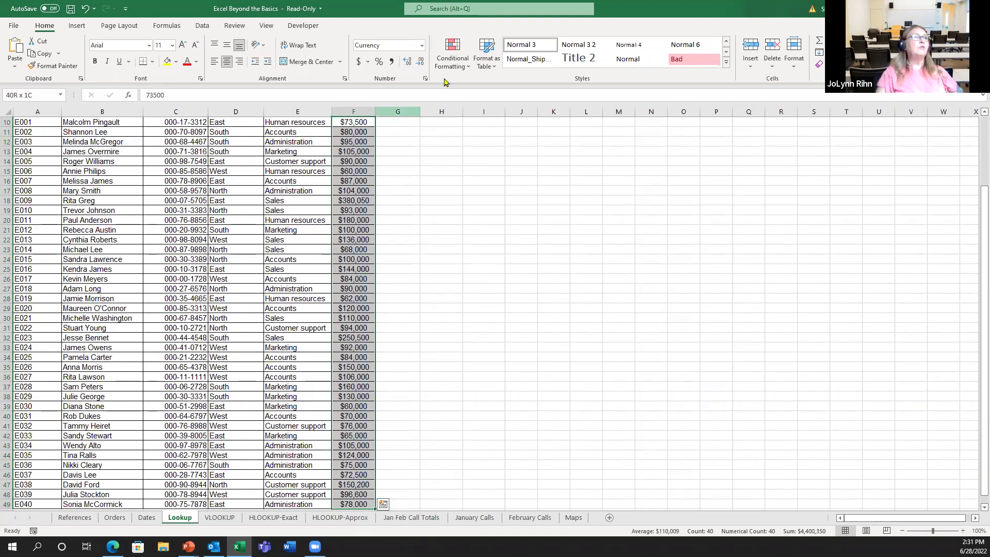
# Apply green Gradient Fill data bars to the Earnings values F10:F49
pyautogui.click(455, 64)
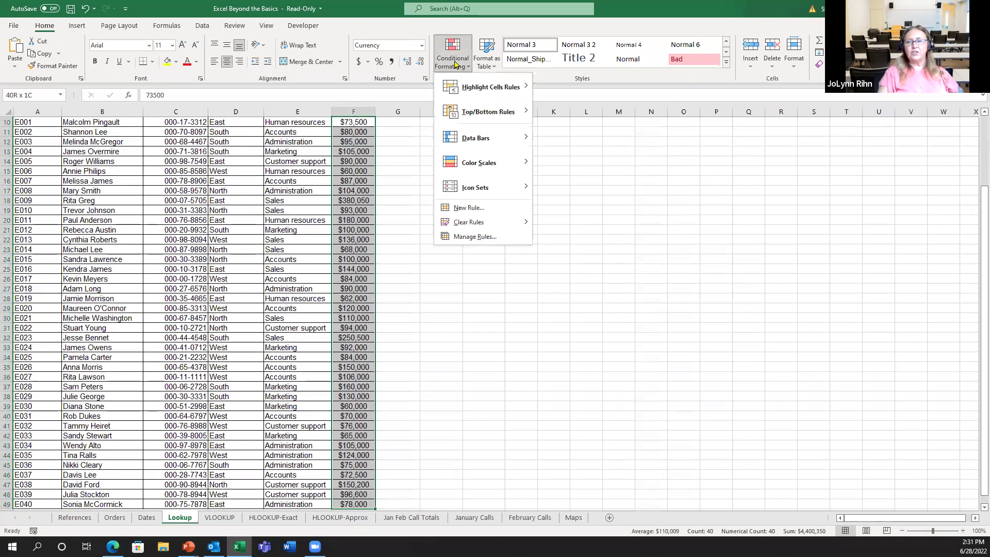
pyautogui.moveTo(462, 115)
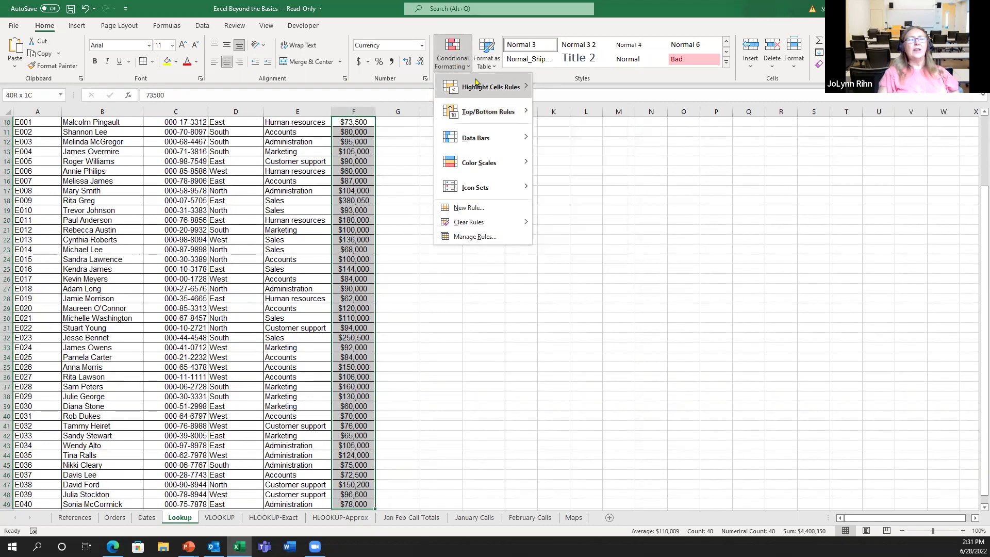
pyautogui.moveTo(478, 82)
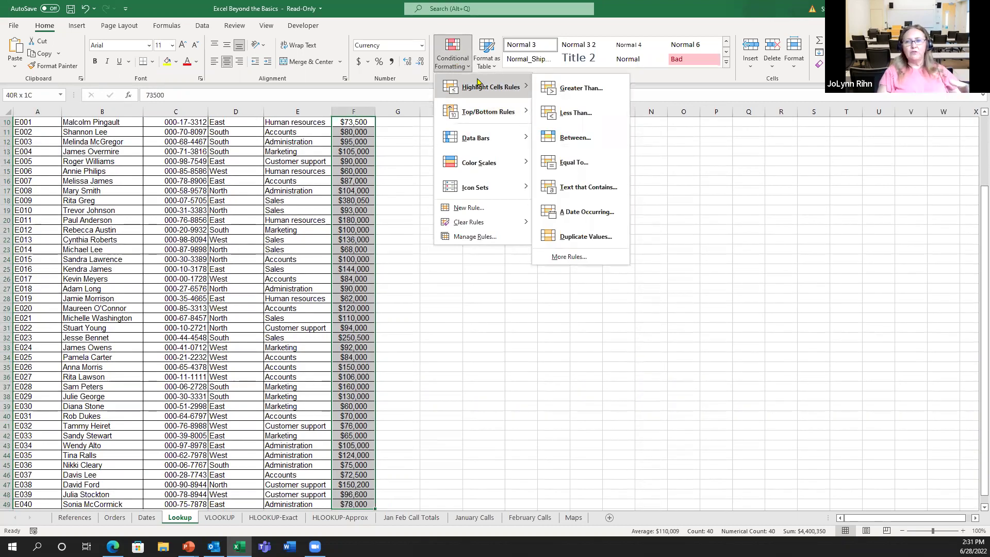
pyautogui.moveTo(495, 162)
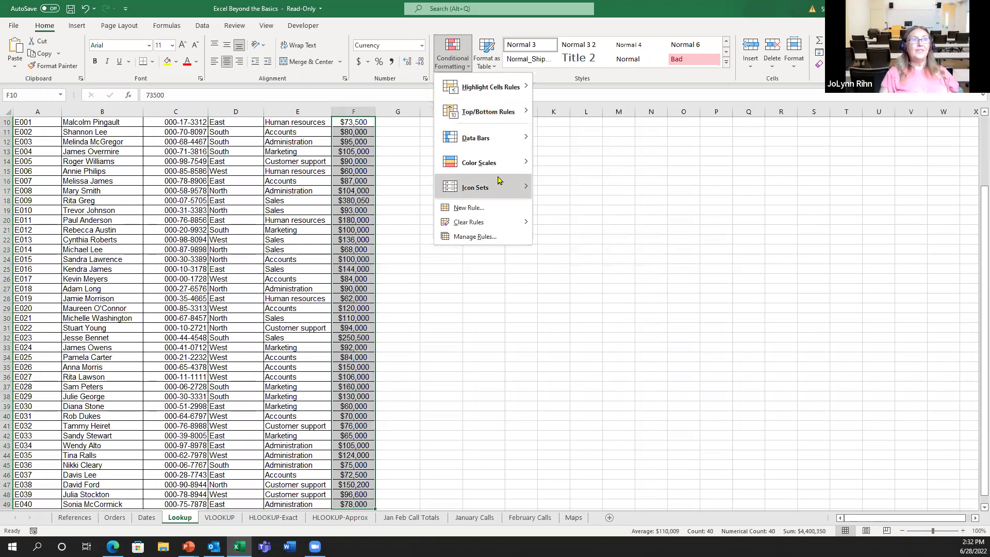
pyautogui.moveTo(488, 139)
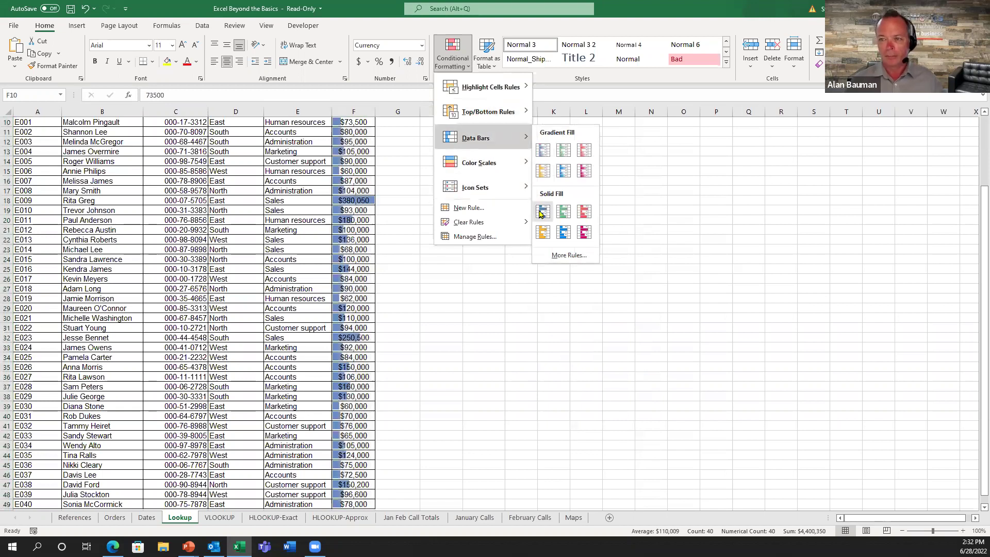
pyautogui.click(564, 150)
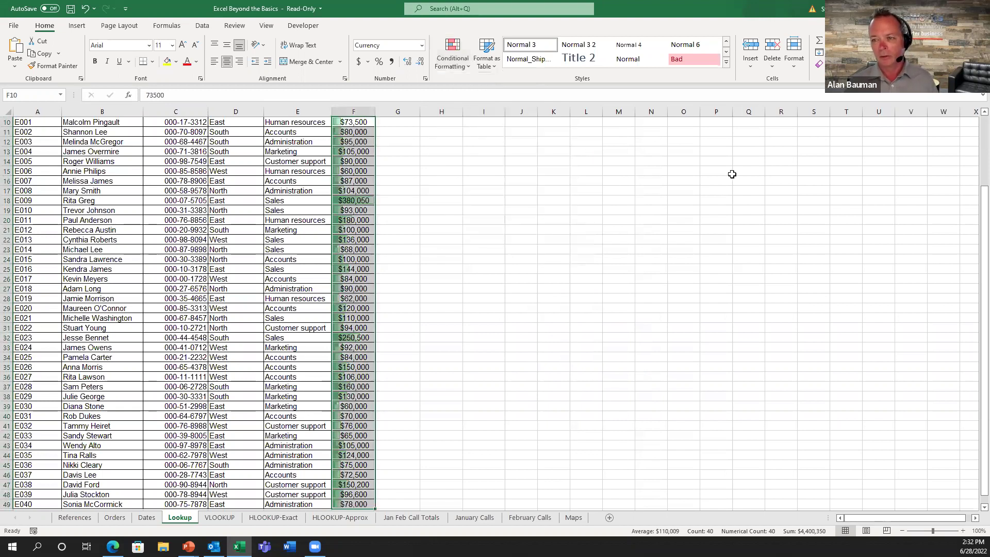
# Add the three coloured circles icon set to F10:F49 and widen column F to fit
pyautogui.click(452, 54)
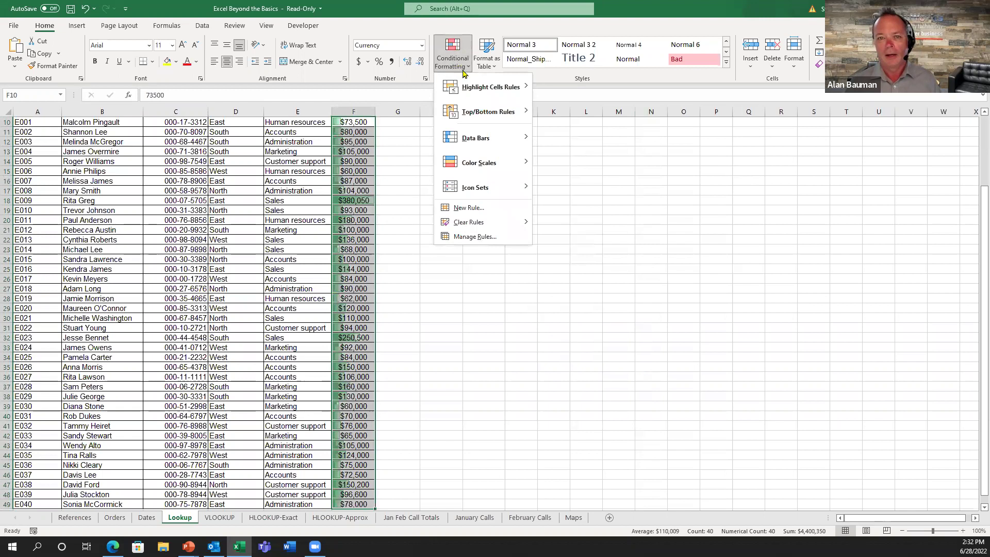
pyautogui.moveTo(489, 194)
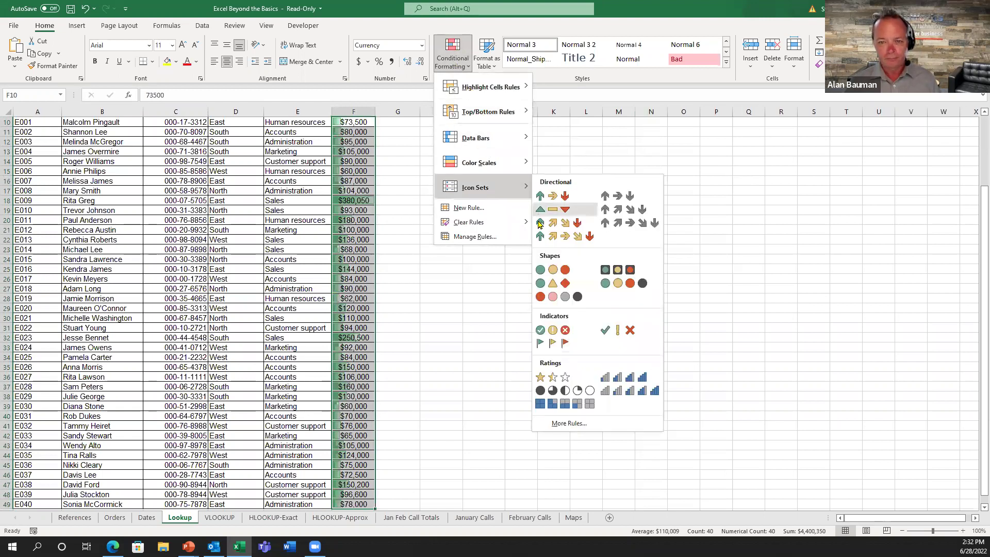
pyautogui.click(541, 271)
pyautogui.moveTo(375, 110); pyautogui.dragTo(399, 110)
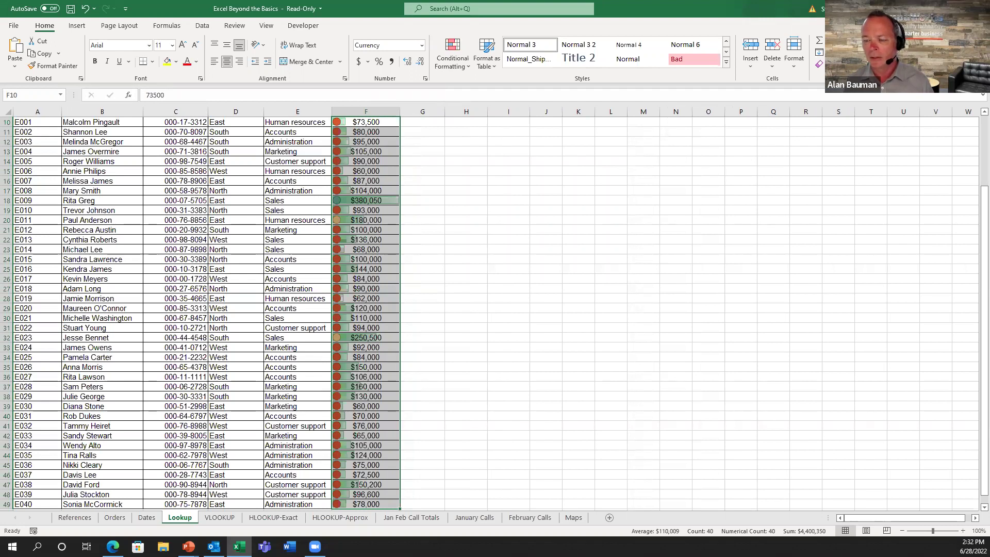
# In the PowerPoint slideshow, step through the closing slides to the Thank you slide
pyautogui.hotkey('alt', 'Tab')
pyautogui.press('Right')
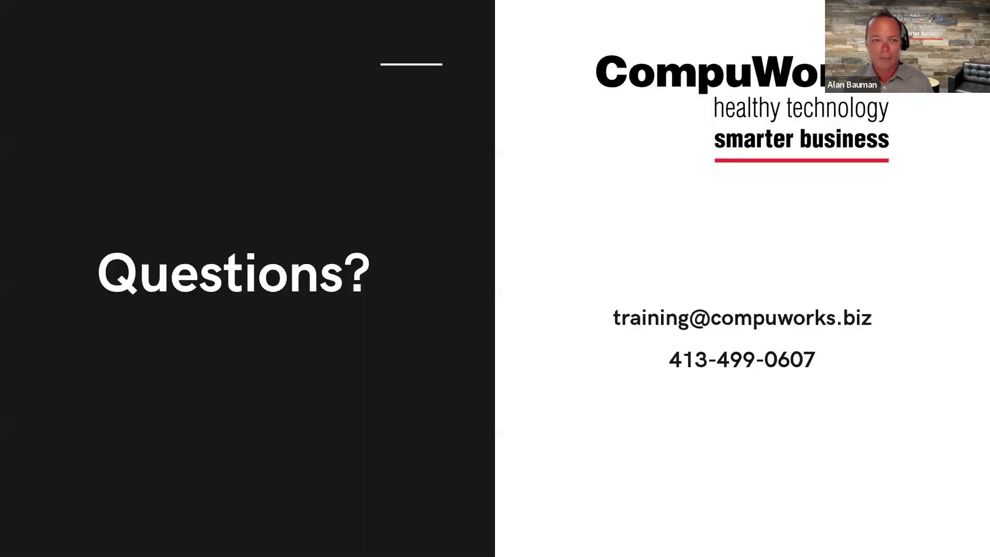
pyautogui.press('Right')
pyautogui.press('Right')
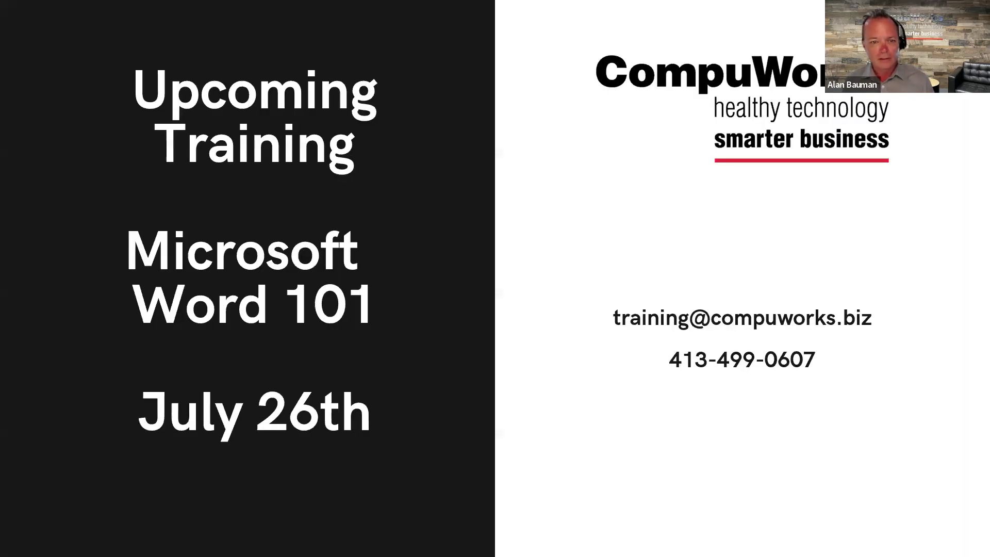
pyautogui.press('Right')
pyautogui.press('Right')
pyautogui.press('Right')
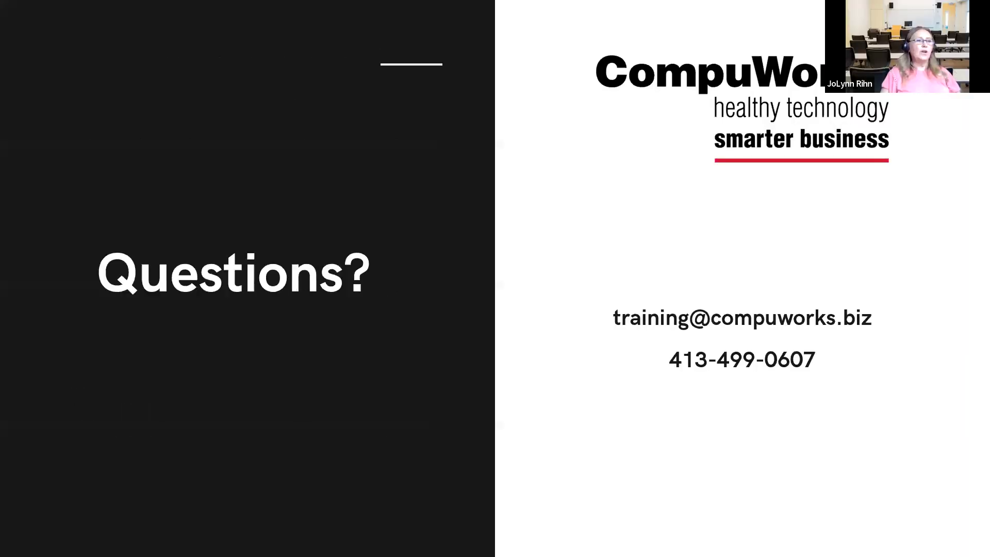
pyautogui.press('Left')
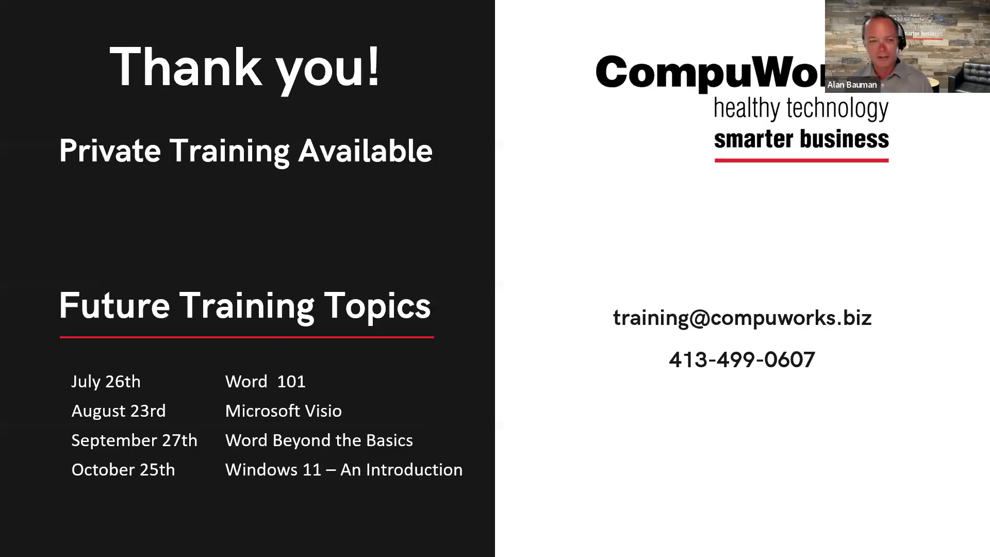